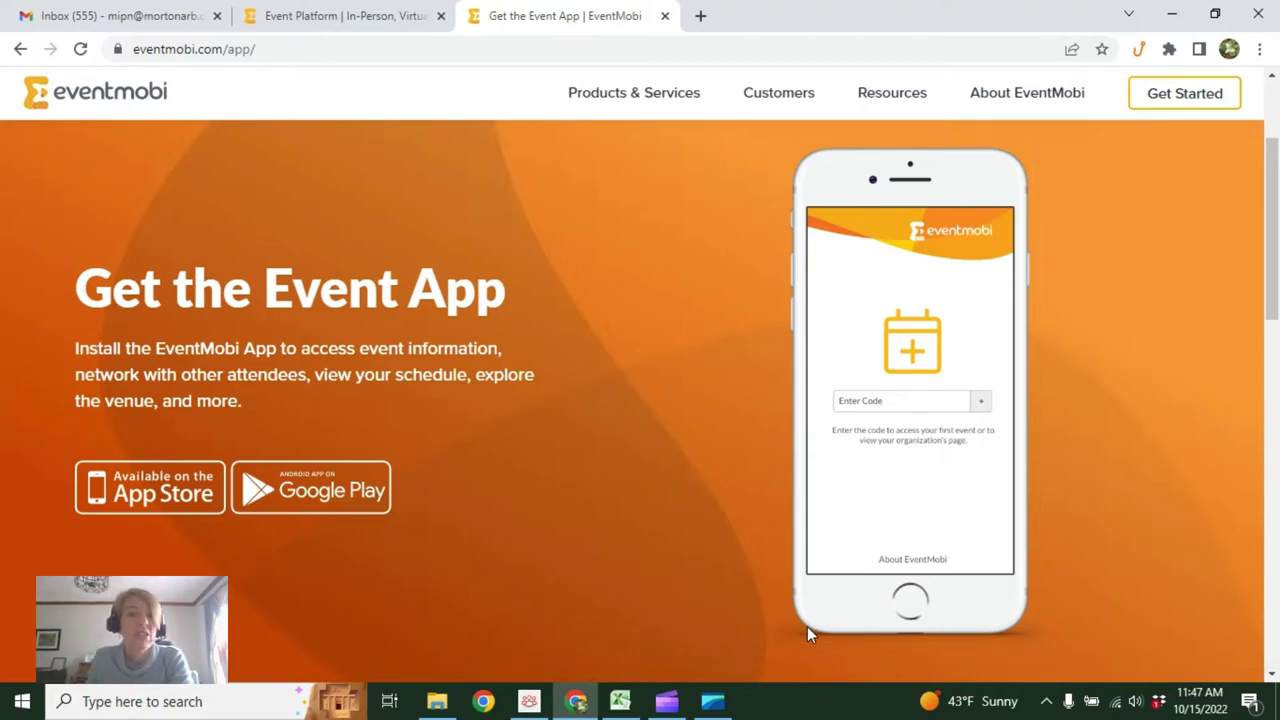
Step: Open the attendee event site from the EventMobi homepage login using the event code UMISC2022
{"action": "left_click", "coordinate": [323, 23]}
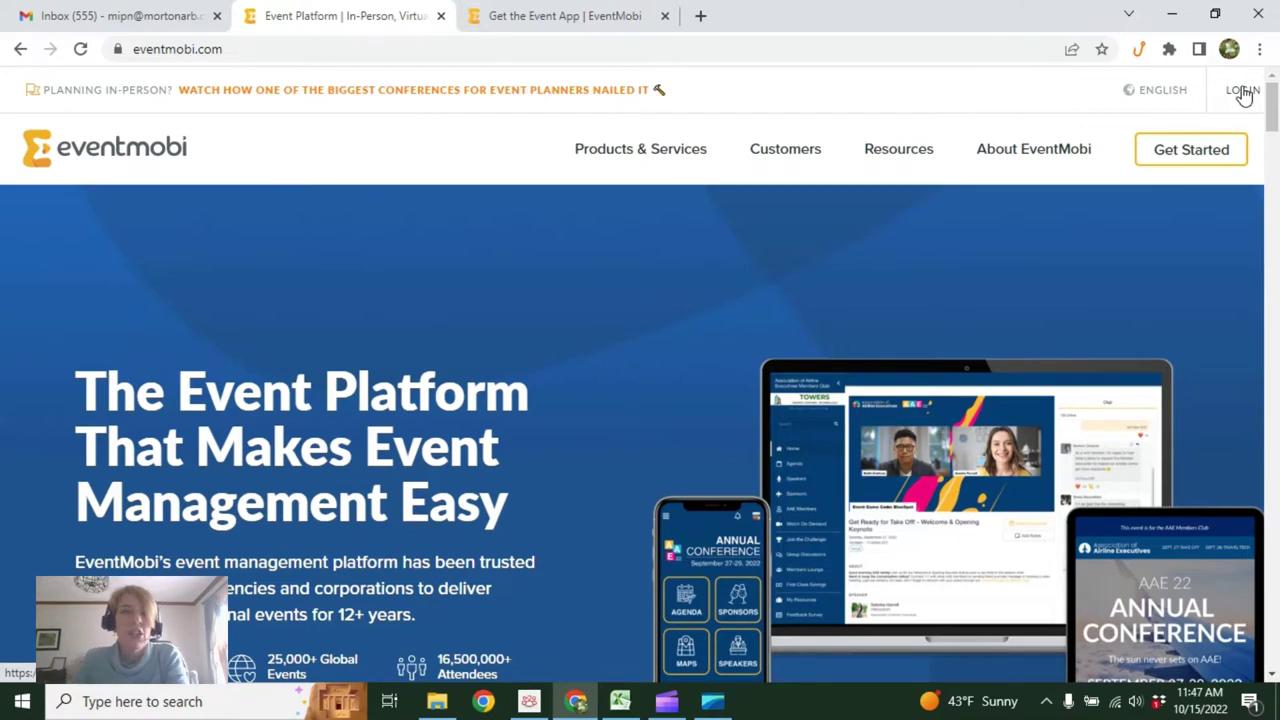
{"action": "left_click", "coordinate": [1243, 92]}
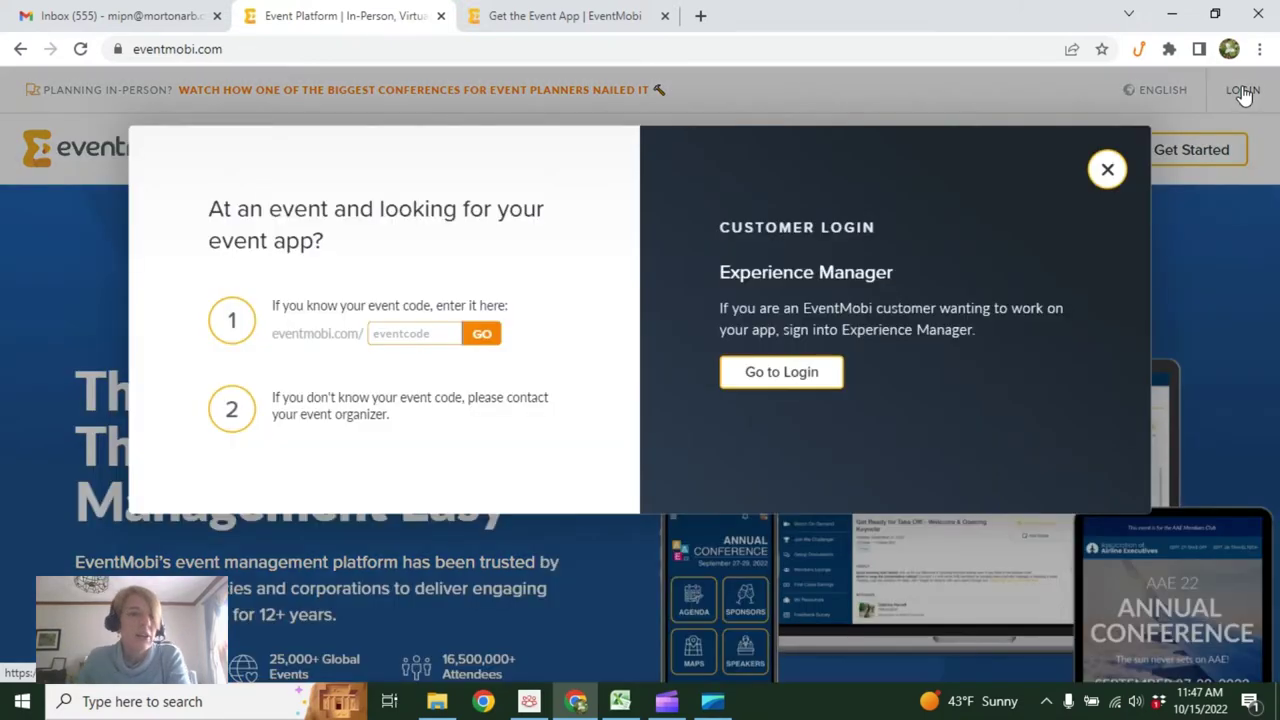
{"action": "left_click", "coordinate": [418, 334]}
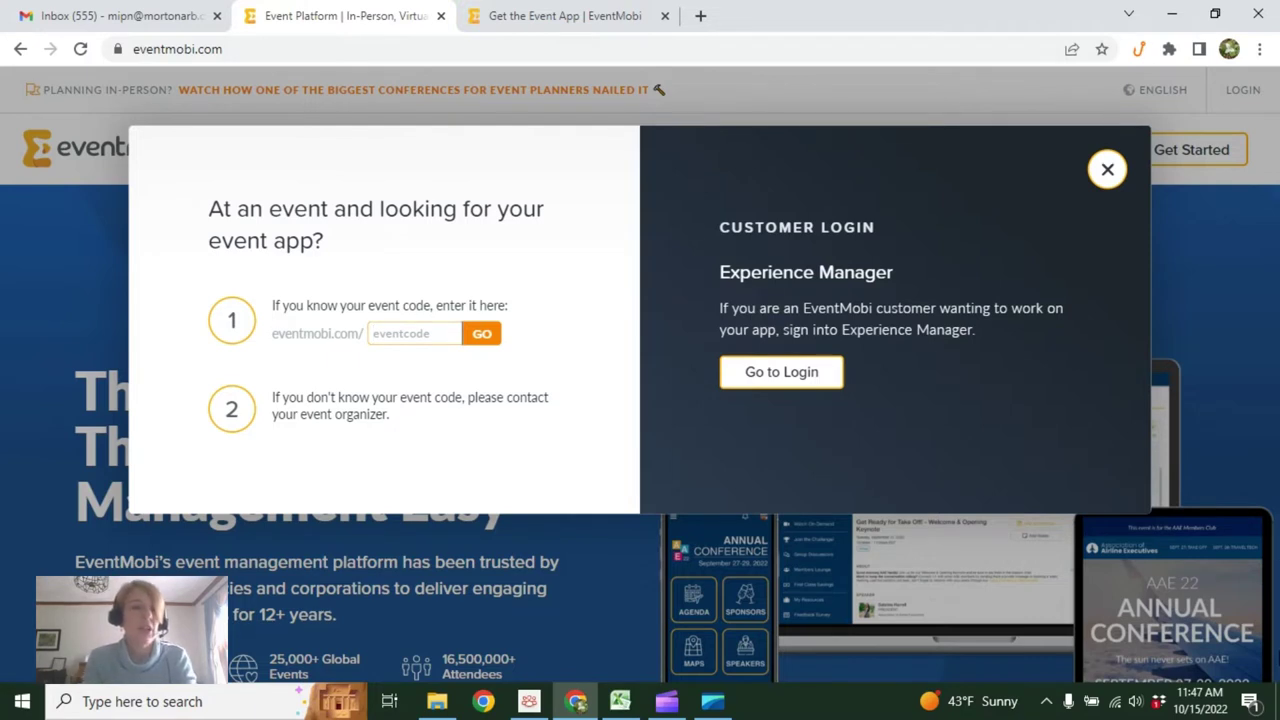
{"action": "type", "text": "umisc"}
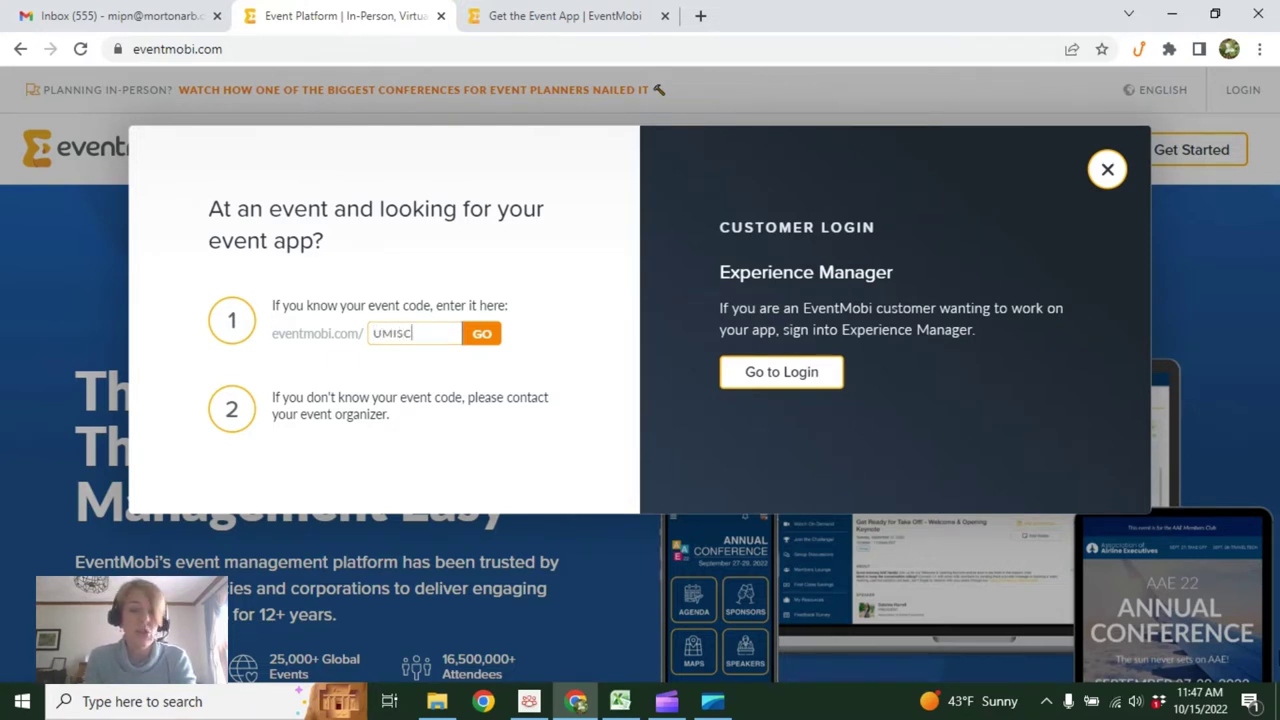
{"action": "type", "text": "2022"}
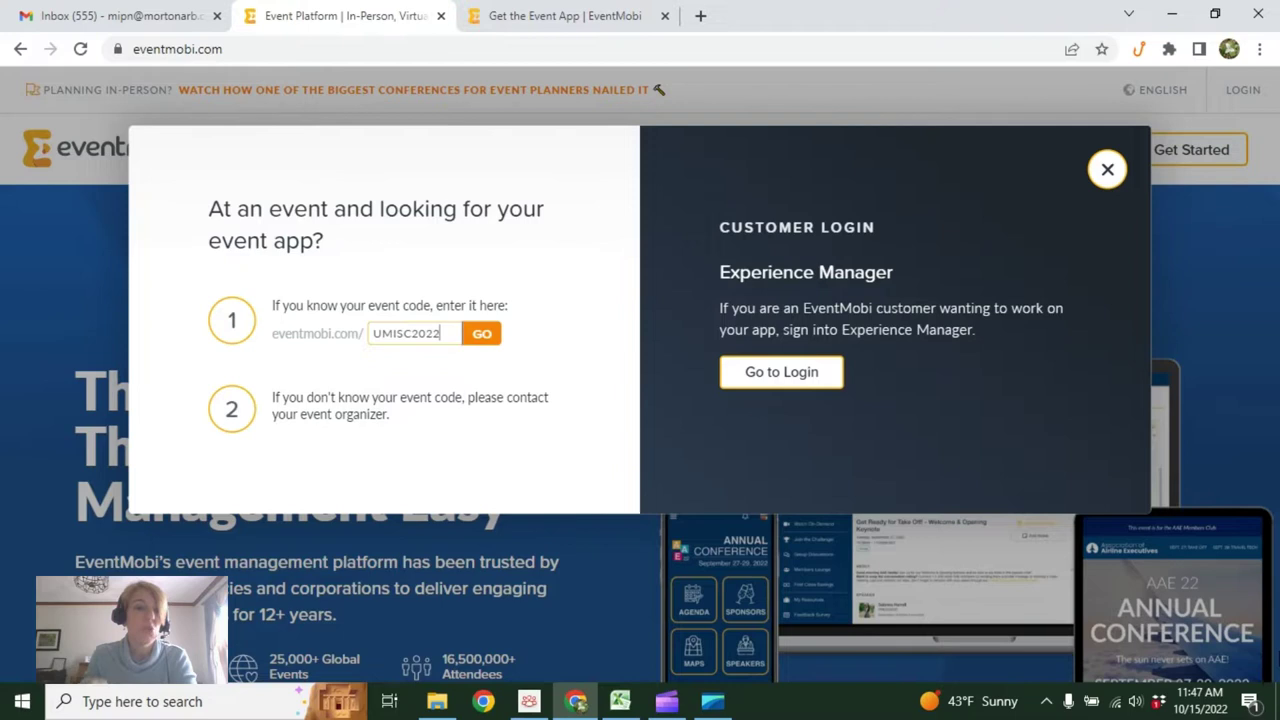
{"action": "left_click", "coordinate": [485, 334]}
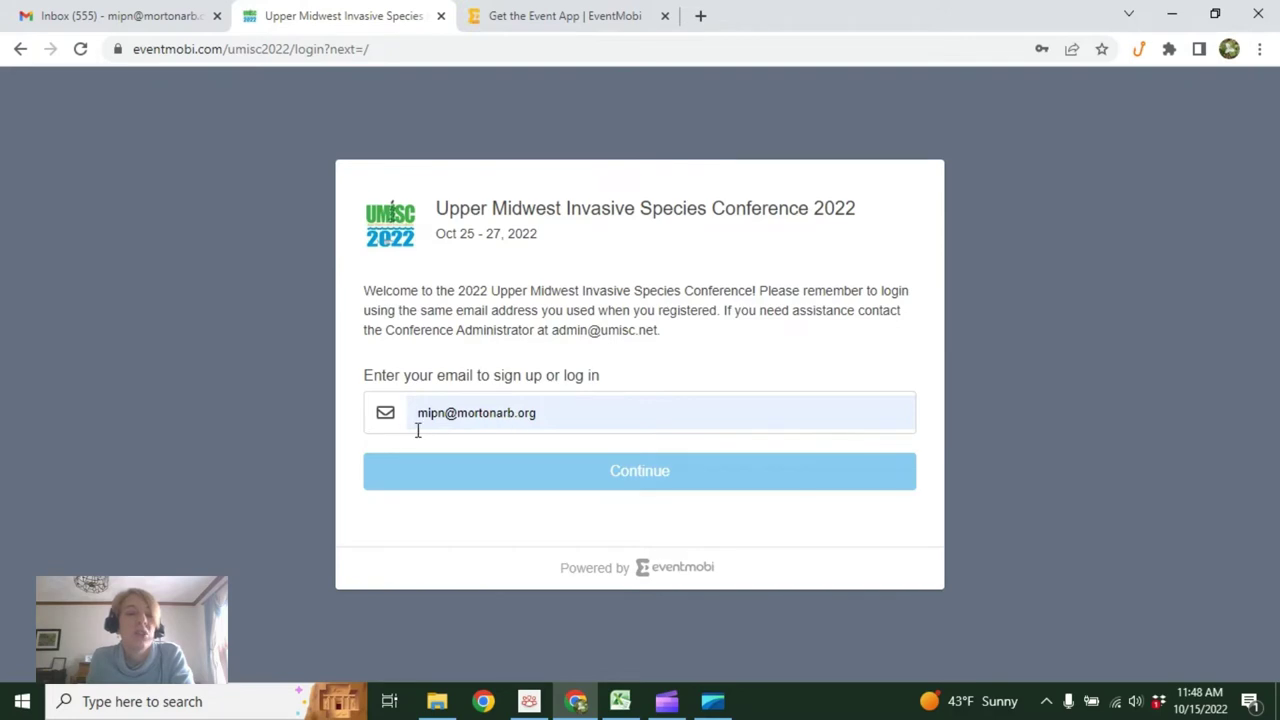
Step: Sign in to the conference site with the registered e-mail address and the account password
{"action": "left_click", "coordinate": [635, 483]}
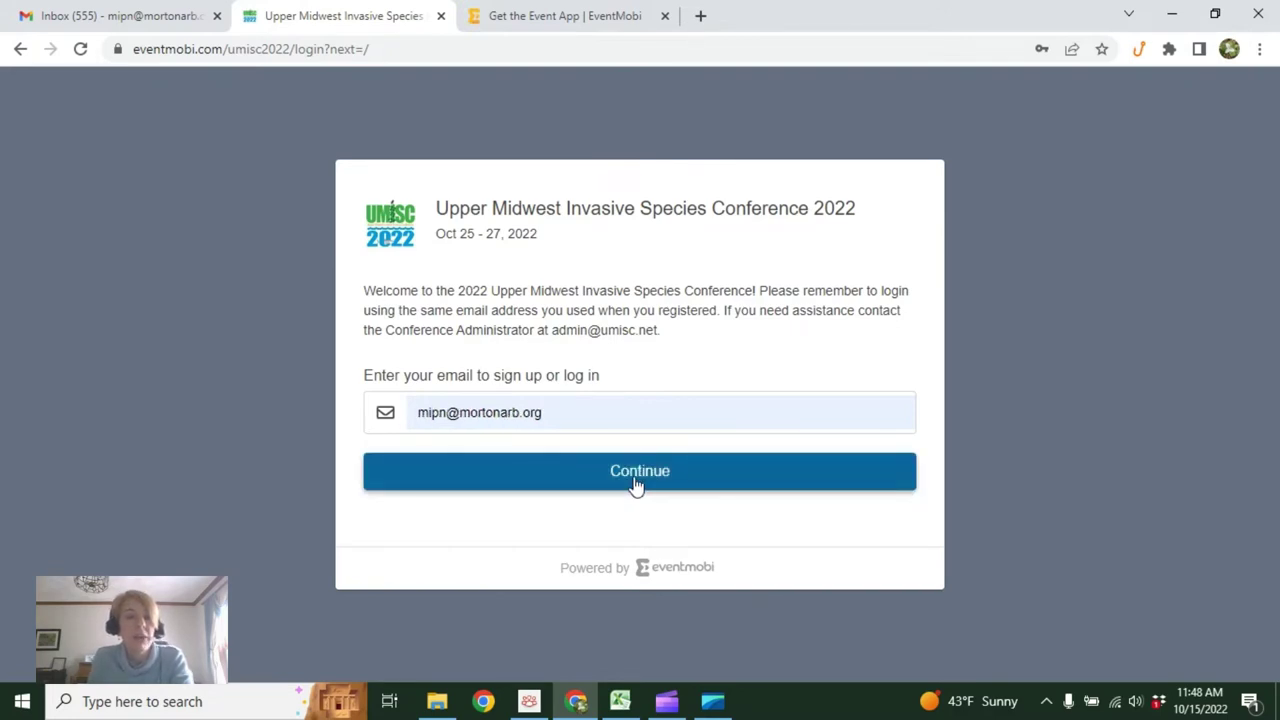
{"action": "left_click", "coordinate": [636, 484]}
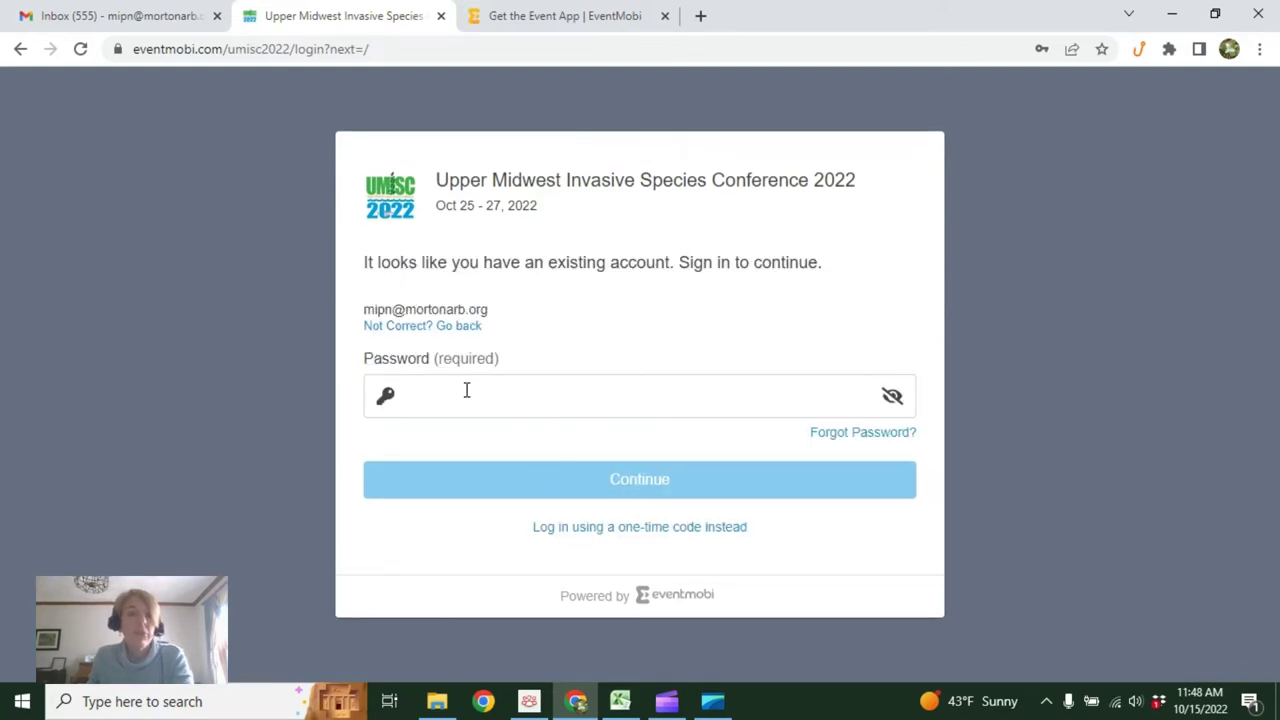
{"action": "left_click", "coordinate": [466, 390]}
{"action": "left_click", "coordinate": [520, 447]}
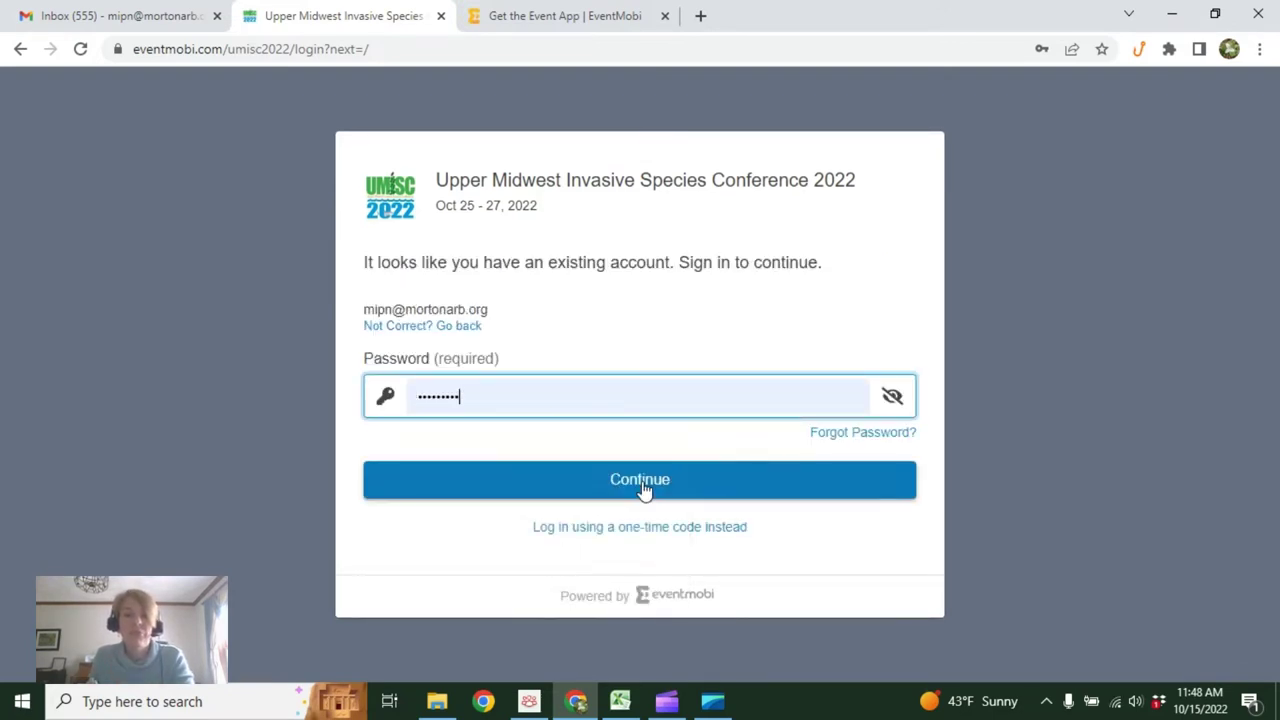
{"action": "left_click", "coordinate": [643, 484]}
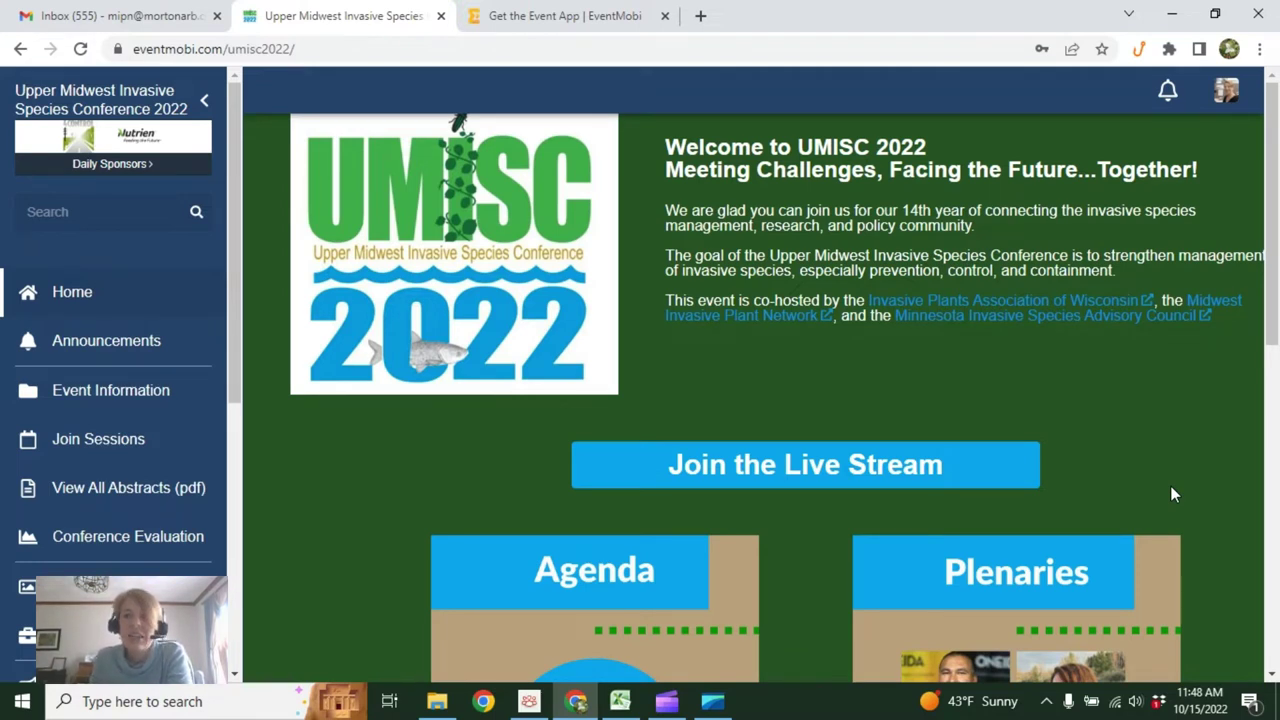
Step: Open the attendee profile for editing and review the photo, name, job, About text and contact link fields
{"action": "left_click", "coordinate": [1228, 92]}
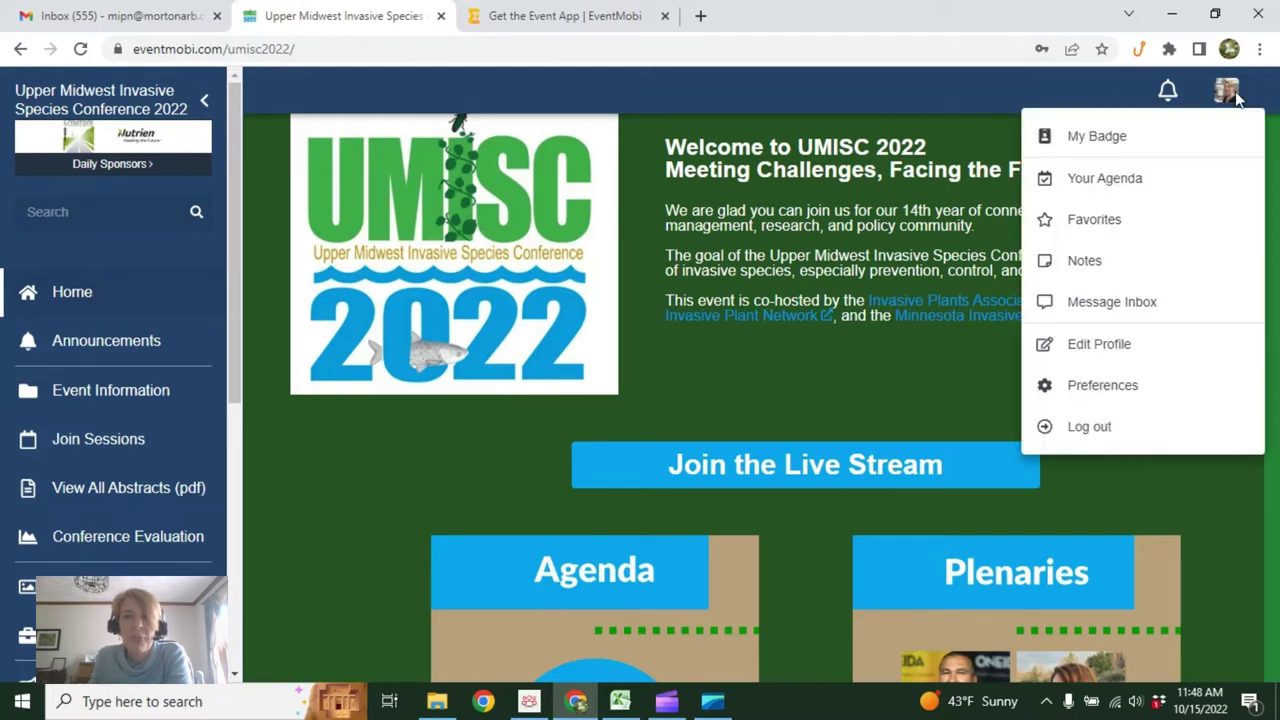
{"action": "left_click", "coordinate": [1126, 366]}
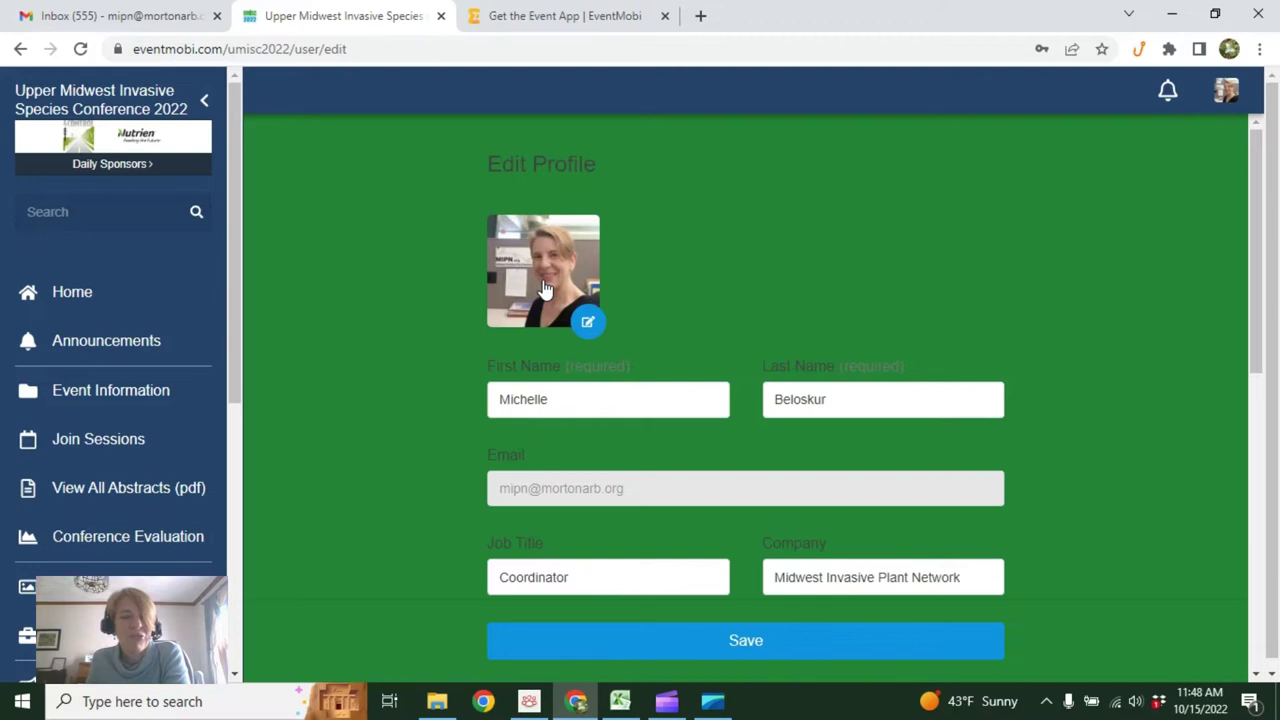
{"action": "scroll", "coordinate": [743, 293], "scroll_direction": "down", "scroll_amount": 1}
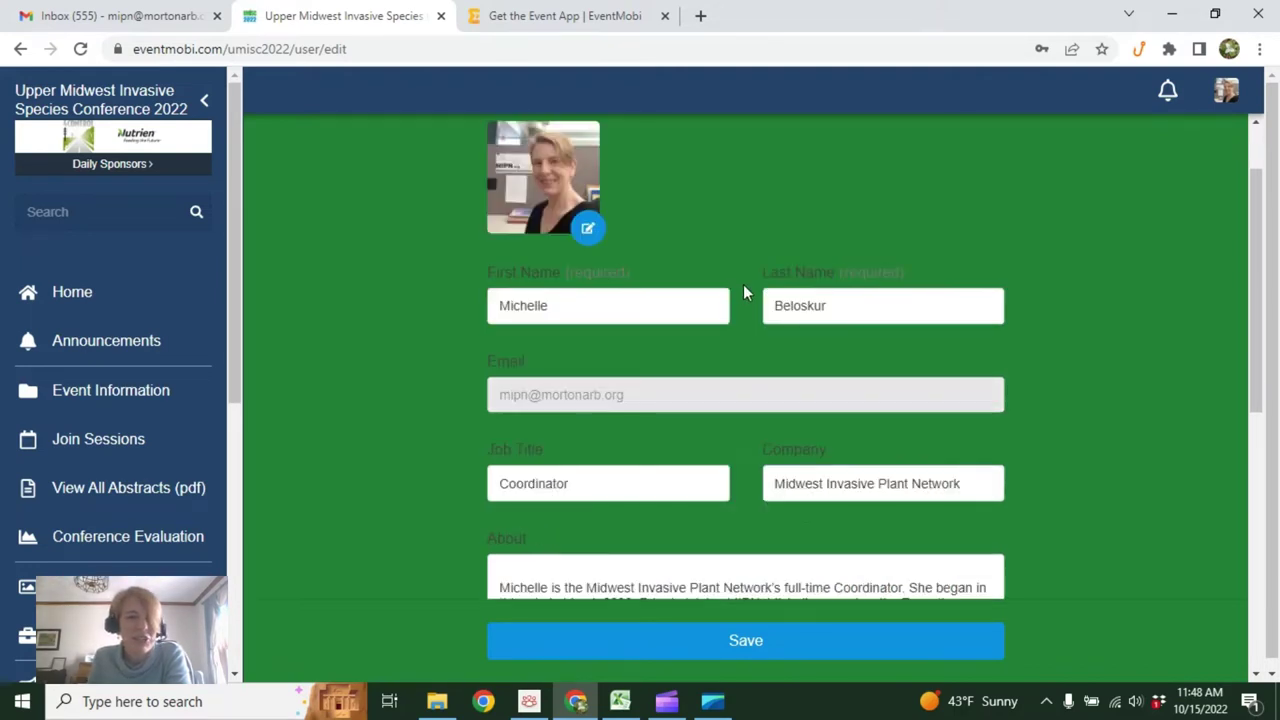
{"action": "scroll", "coordinate": [744, 292], "scroll_direction": "down", "scroll_amount": 1}
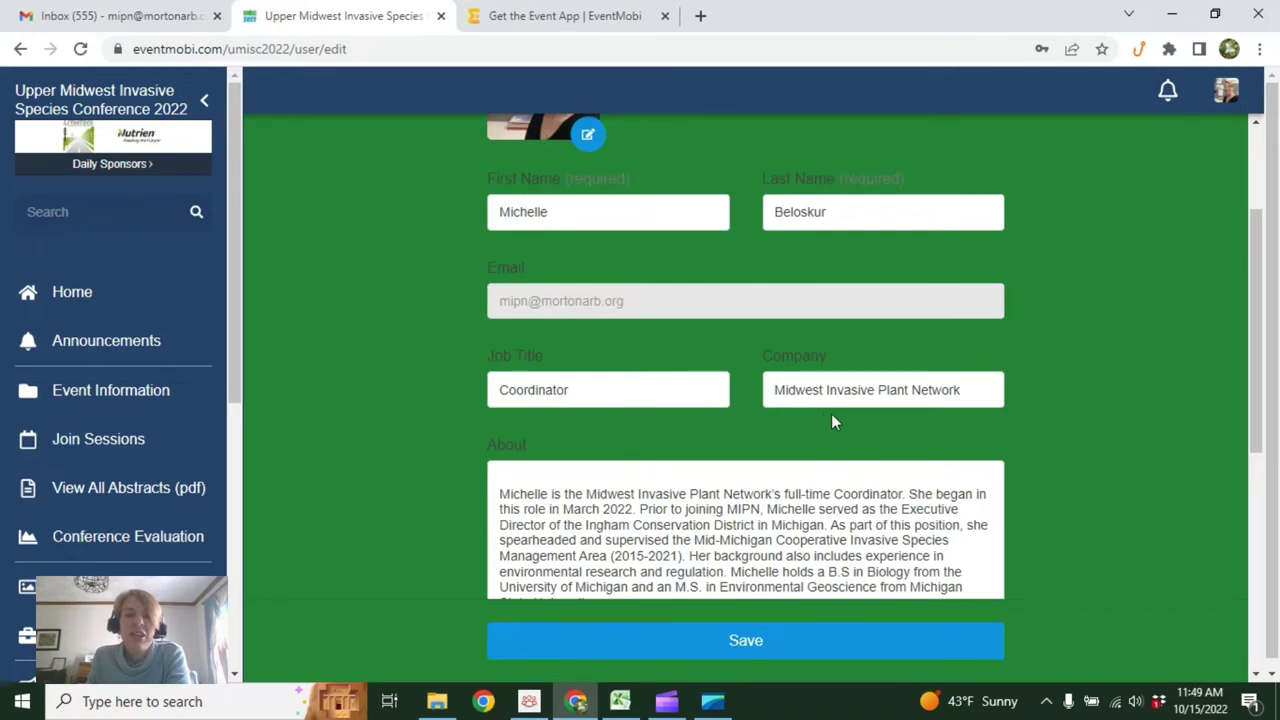
{"action": "scroll", "coordinate": [832, 417], "scroll_direction": "down", "scroll_amount": 1}
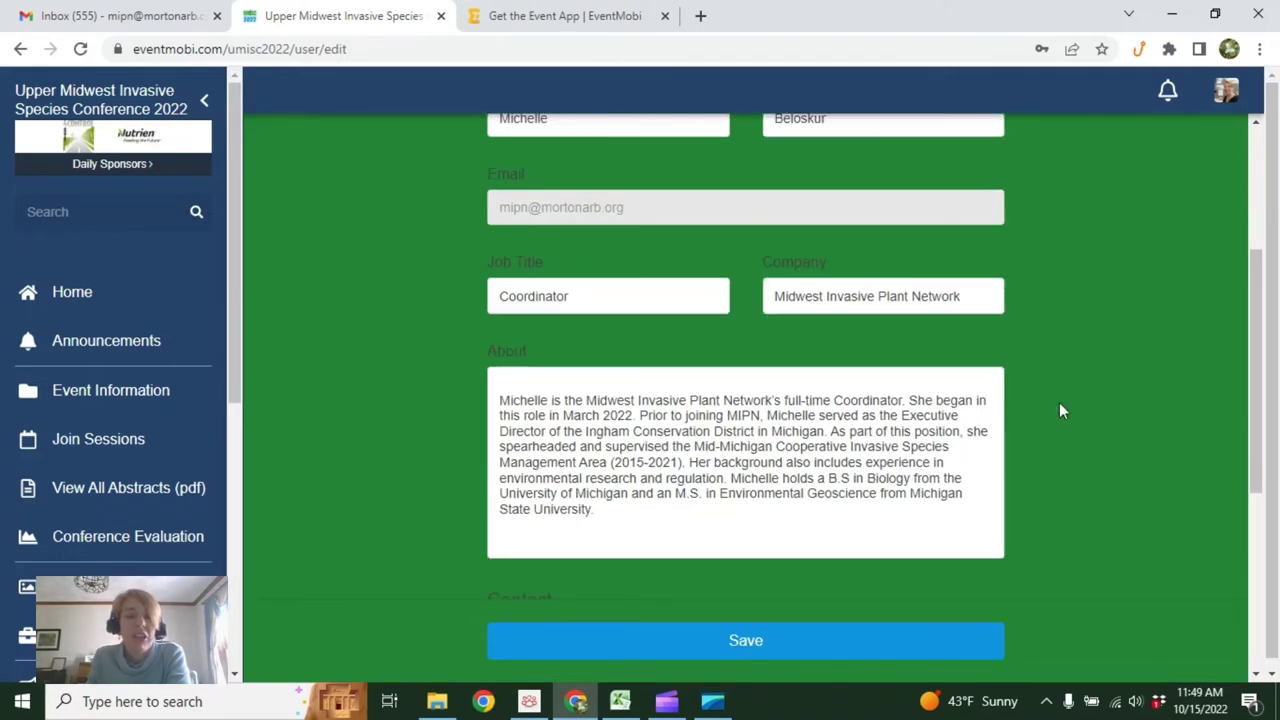
{"action": "scroll", "coordinate": [1059, 402], "scroll_direction": "down", "scroll_amount": 2}
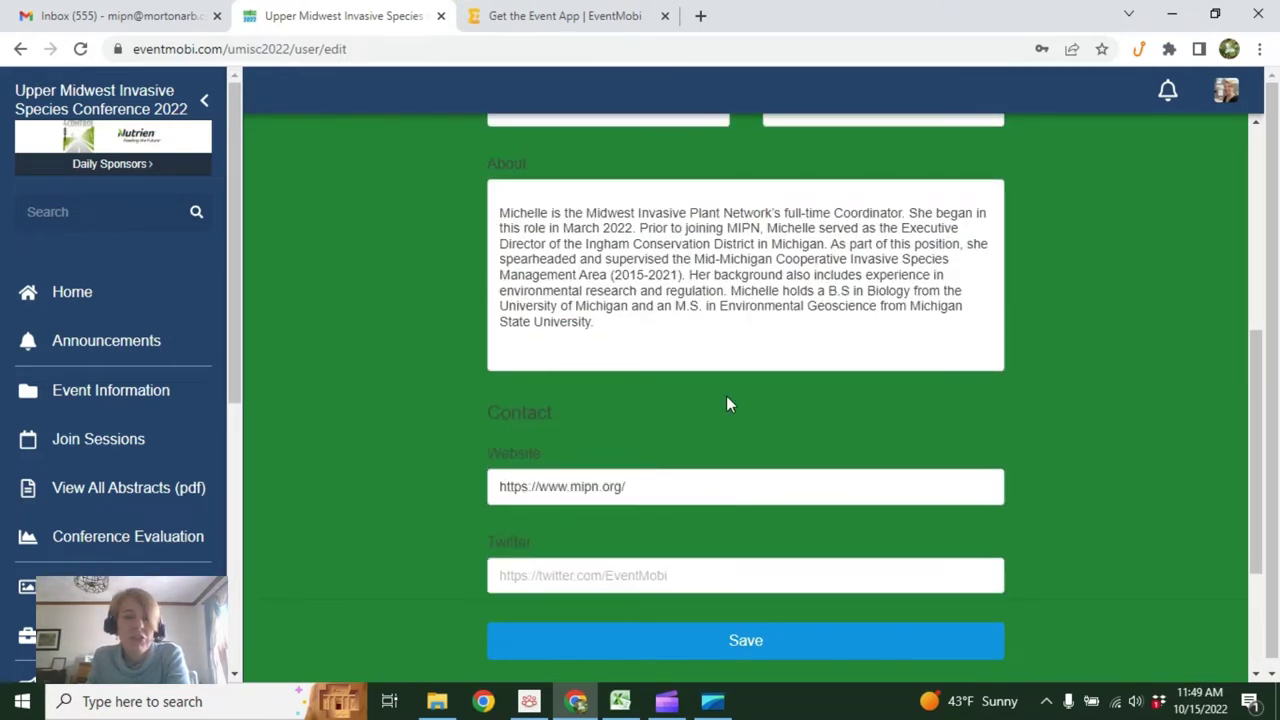
{"action": "scroll", "coordinate": [727, 404], "scroll_direction": "down", "scroll_amount": 2}
{"action": "scroll", "coordinate": [727, 404], "scroll_direction": "up", "scroll_amount": 2}
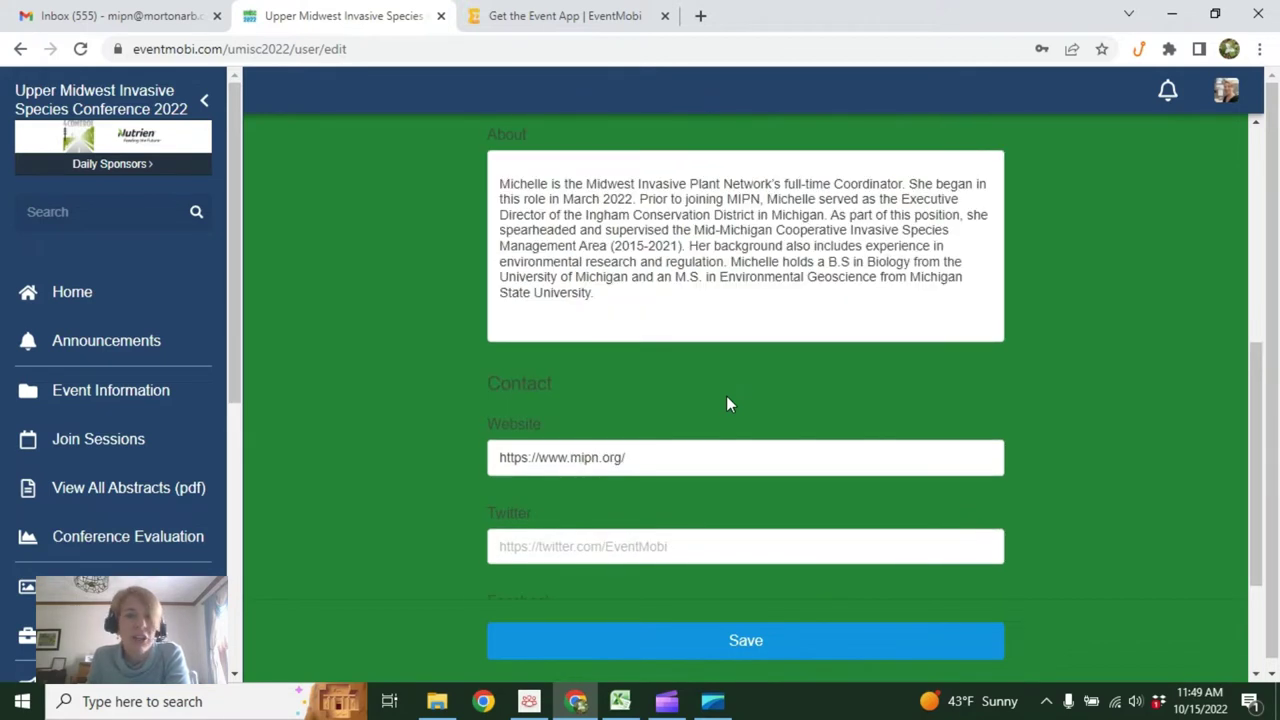
{"action": "scroll", "coordinate": [727, 404], "scroll_direction": "down", "scroll_amount": 2}
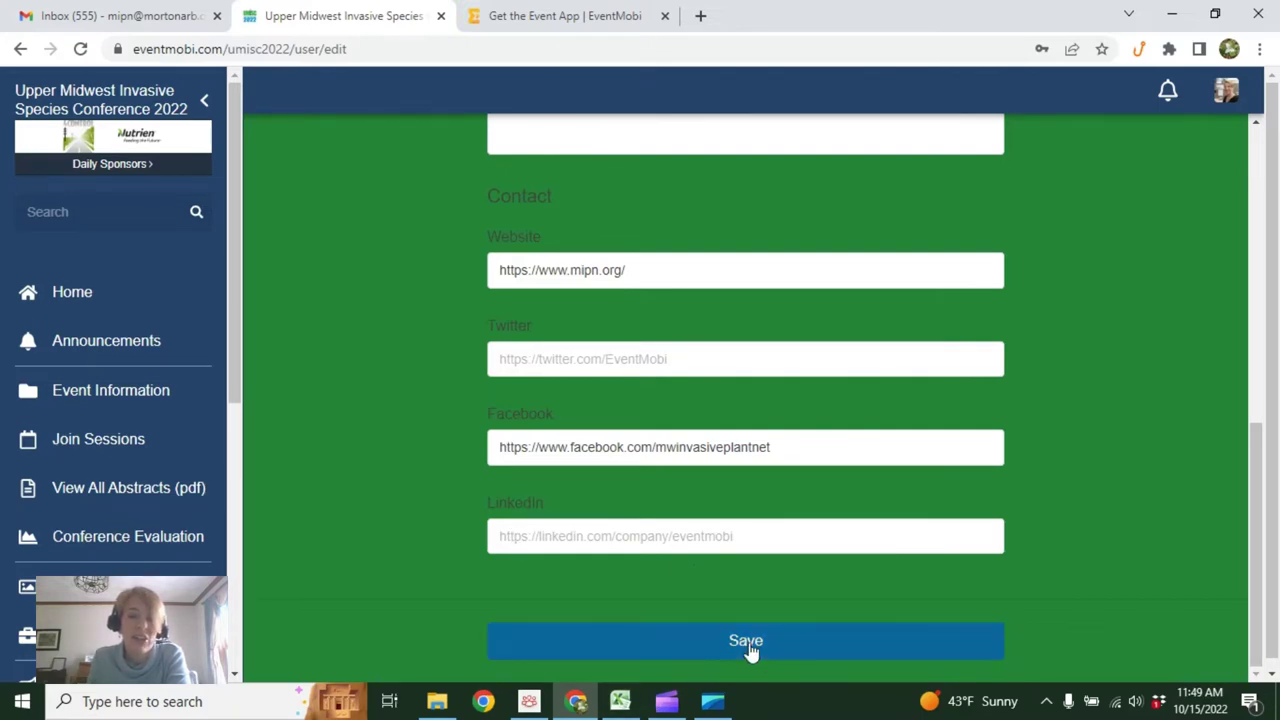
{"action": "scroll", "coordinate": [1157, 465], "scroll_direction": "up", "scroll_amount": 5}
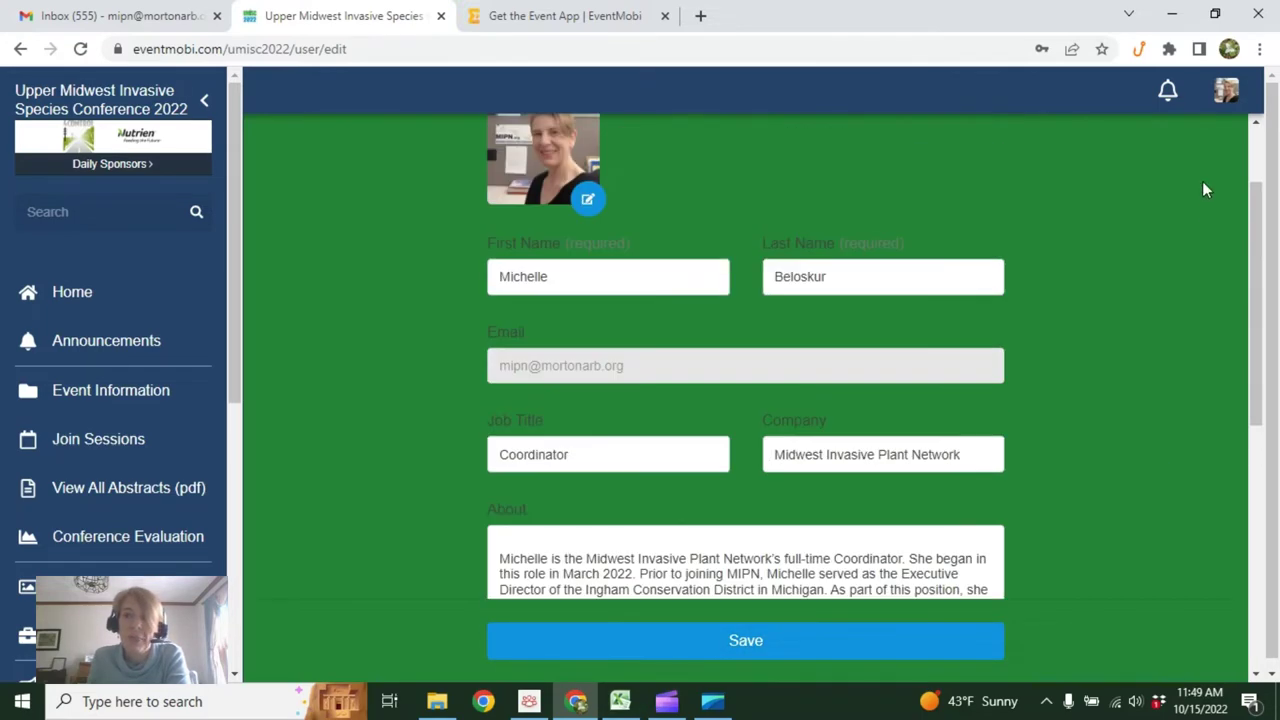
Step: Open the account preferences, switch Enable Messaging & Meetings off and back on, and review the email, notification, sort order and timezone settings
{"action": "left_click", "coordinate": [1226, 90]}
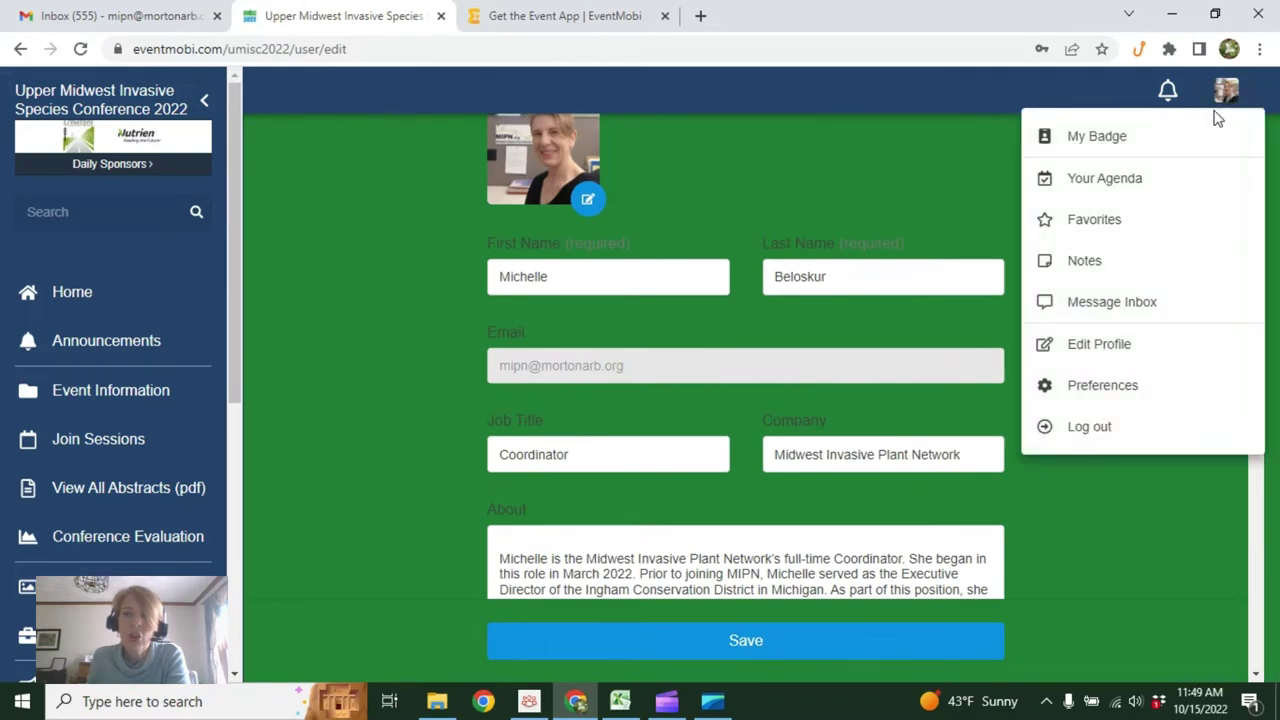
{"action": "left_click", "coordinate": [1130, 396]}
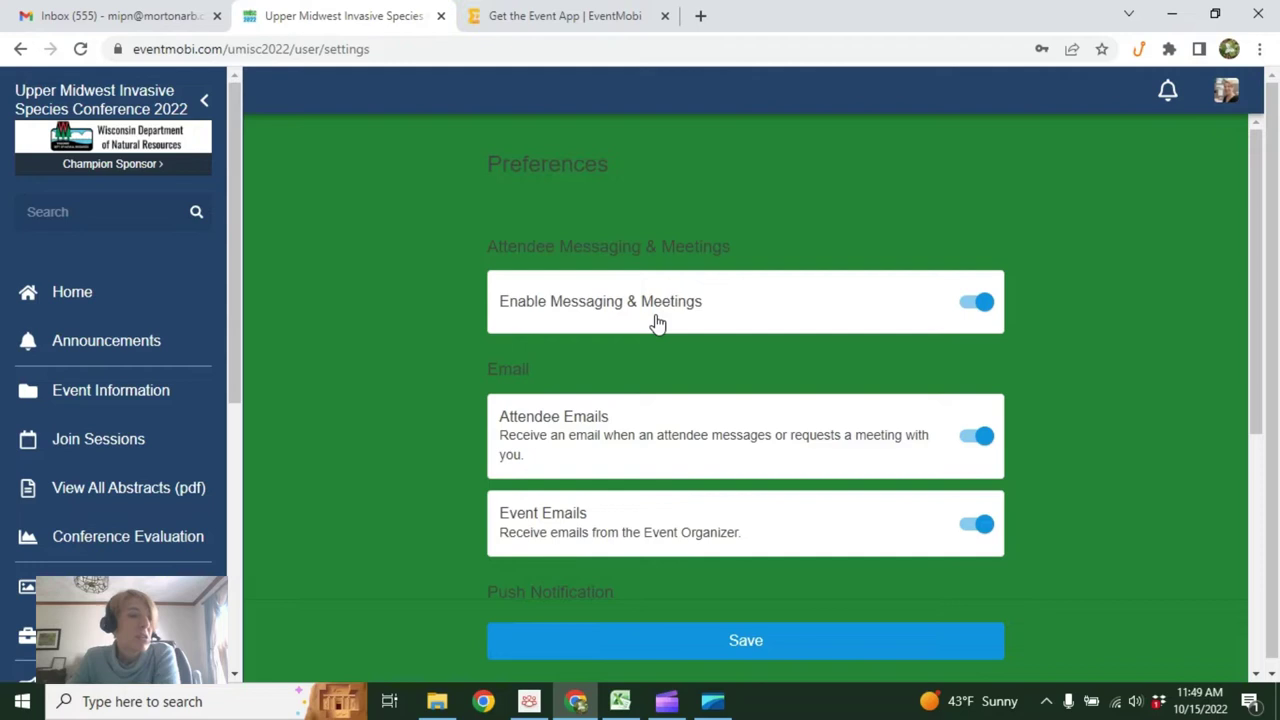
{"action": "left_click", "coordinate": [978, 312]}
{"action": "left_click", "coordinate": [968, 314]}
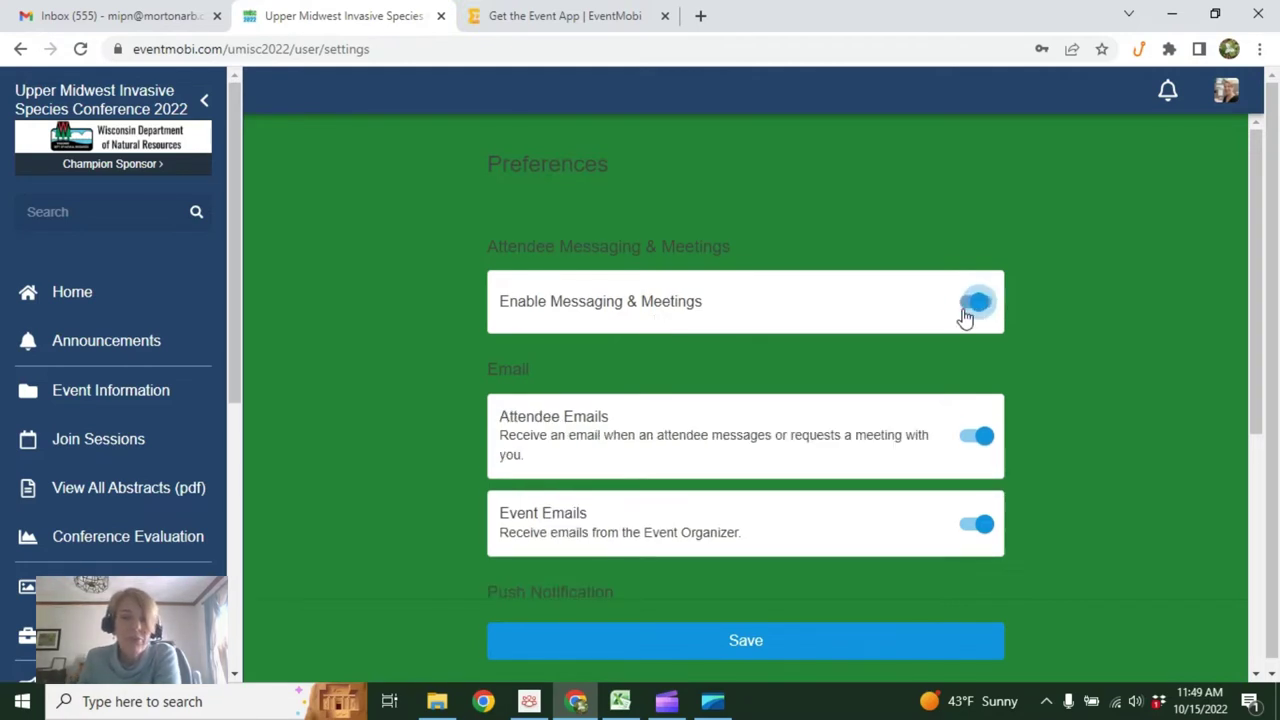
{"action": "scroll", "coordinate": [997, 327], "scroll_direction": "down", "scroll_amount": 1}
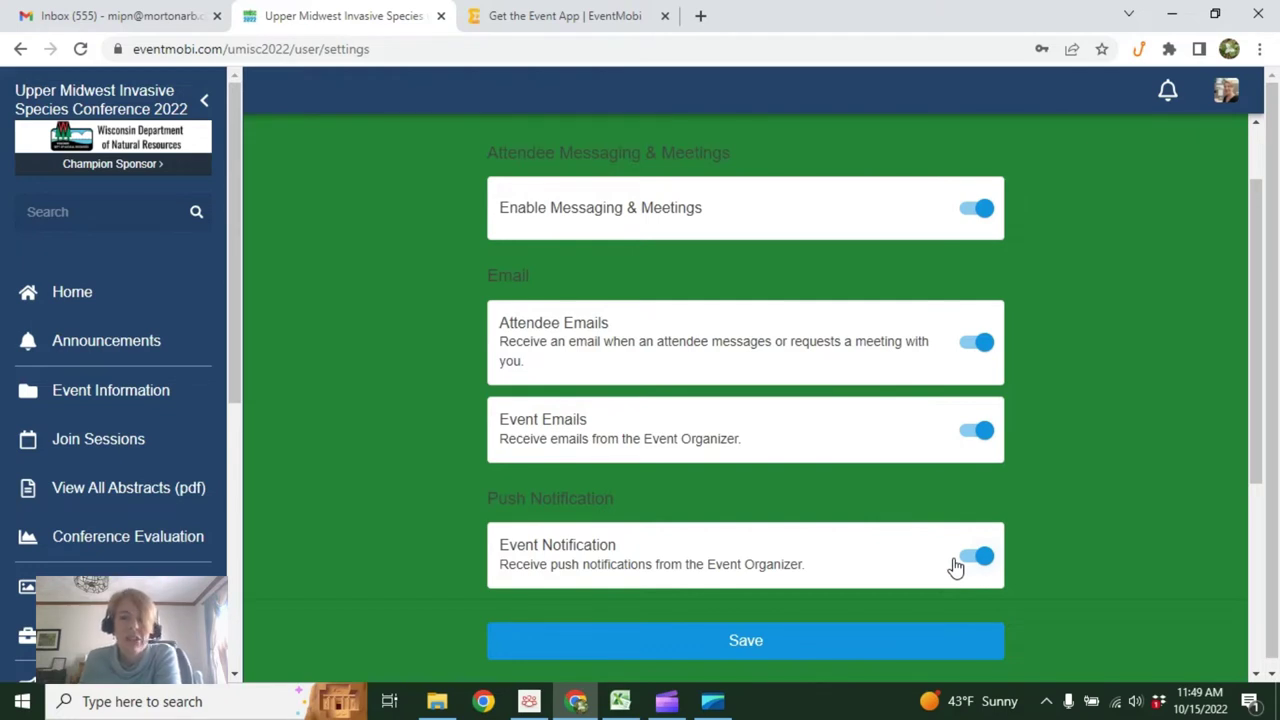
{"action": "scroll", "coordinate": [835, 595], "scroll_direction": "down", "scroll_amount": 2}
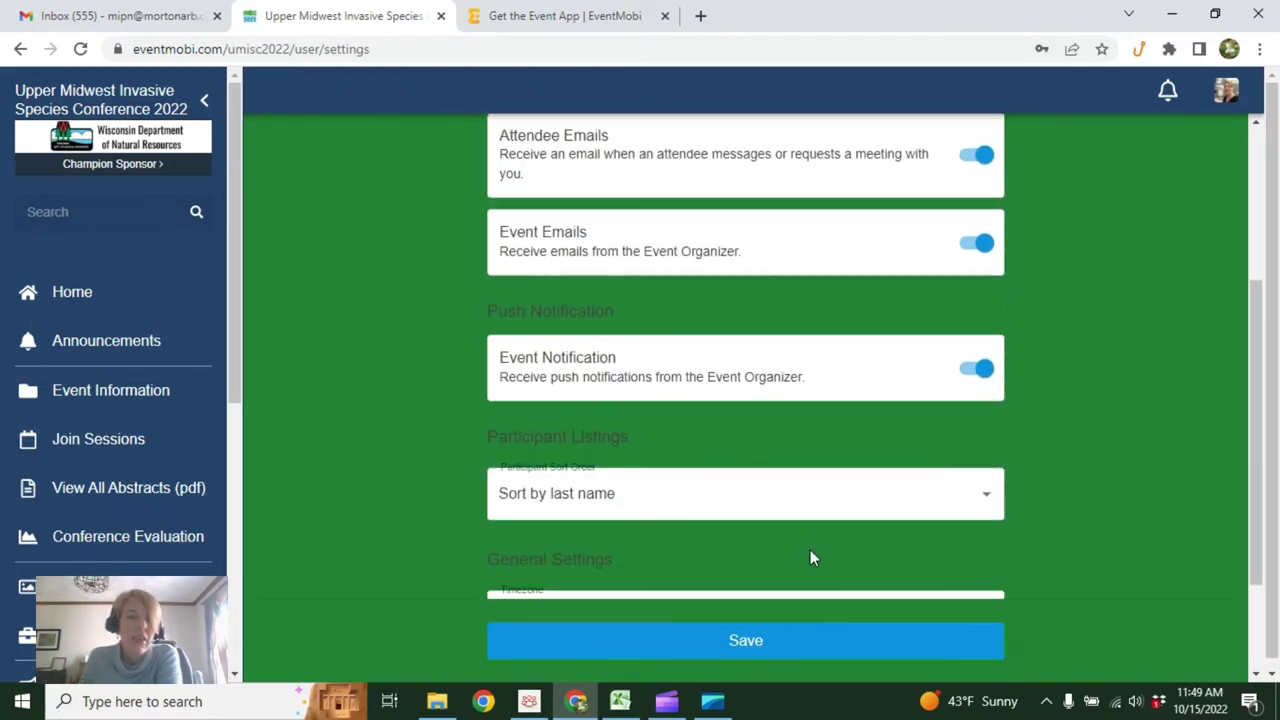
{"action": "scroll", "coordinate": [810, 552], "scroll_direction": "down", "scroll_amount": 2}
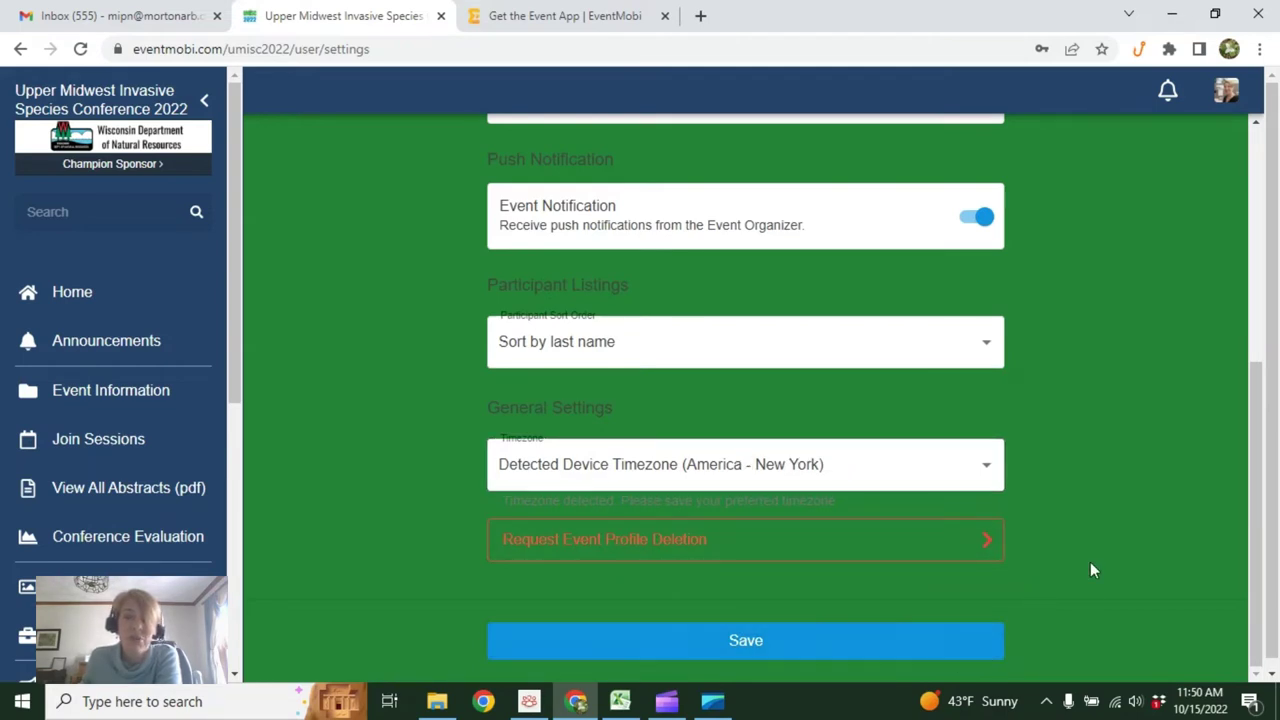
{"action": "scroll", "coordinate": [1092, 555], "scroll_direction": "up", "scroll_amount": 5}
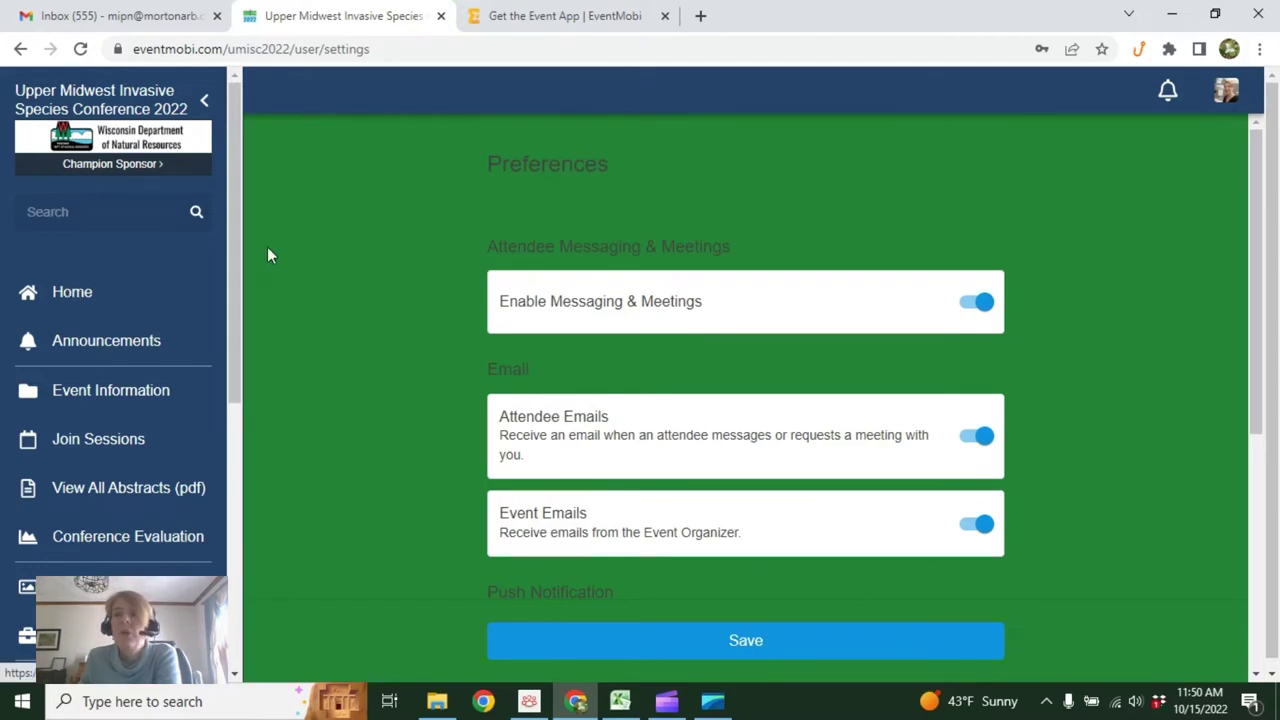
Step: View the personal agenda from the account options, and return to the conference home page
{"action": "left_click", "coordinate": [1226, 97]}
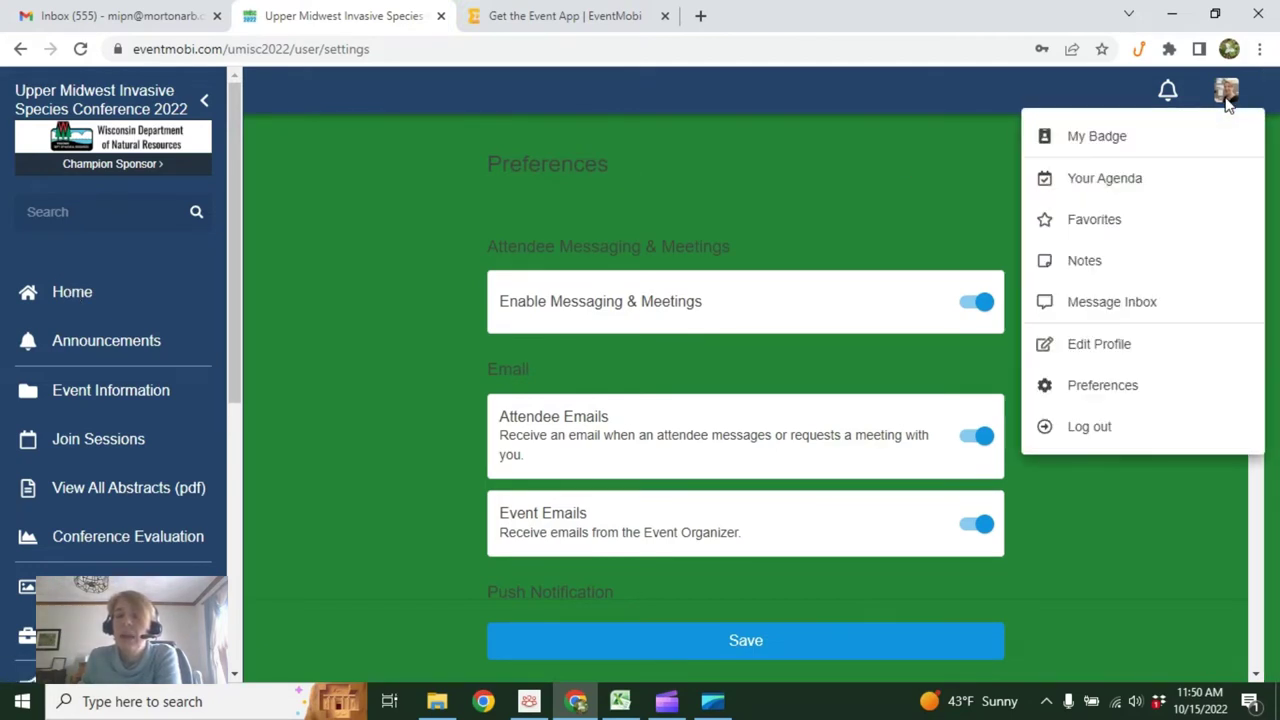
{"action": "left_click", "coordinate": [1132, 188]}
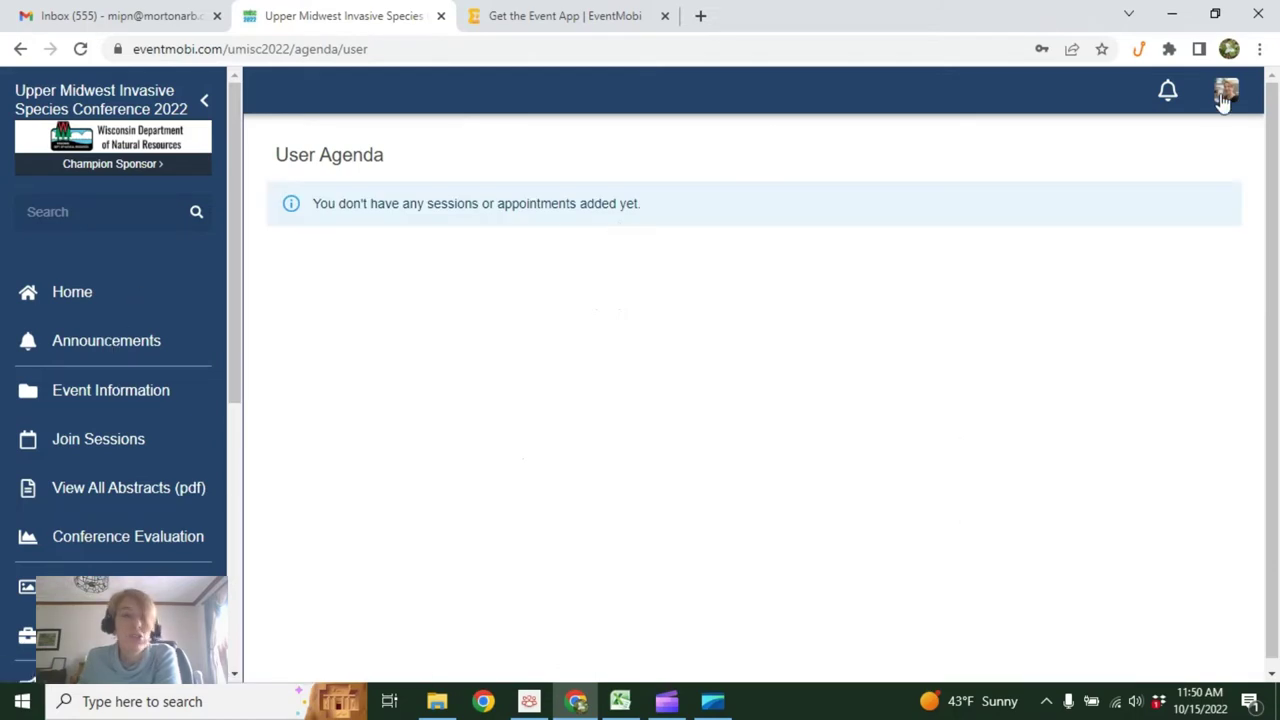
{"action": "left_click", "coordinate": [72, 303]}
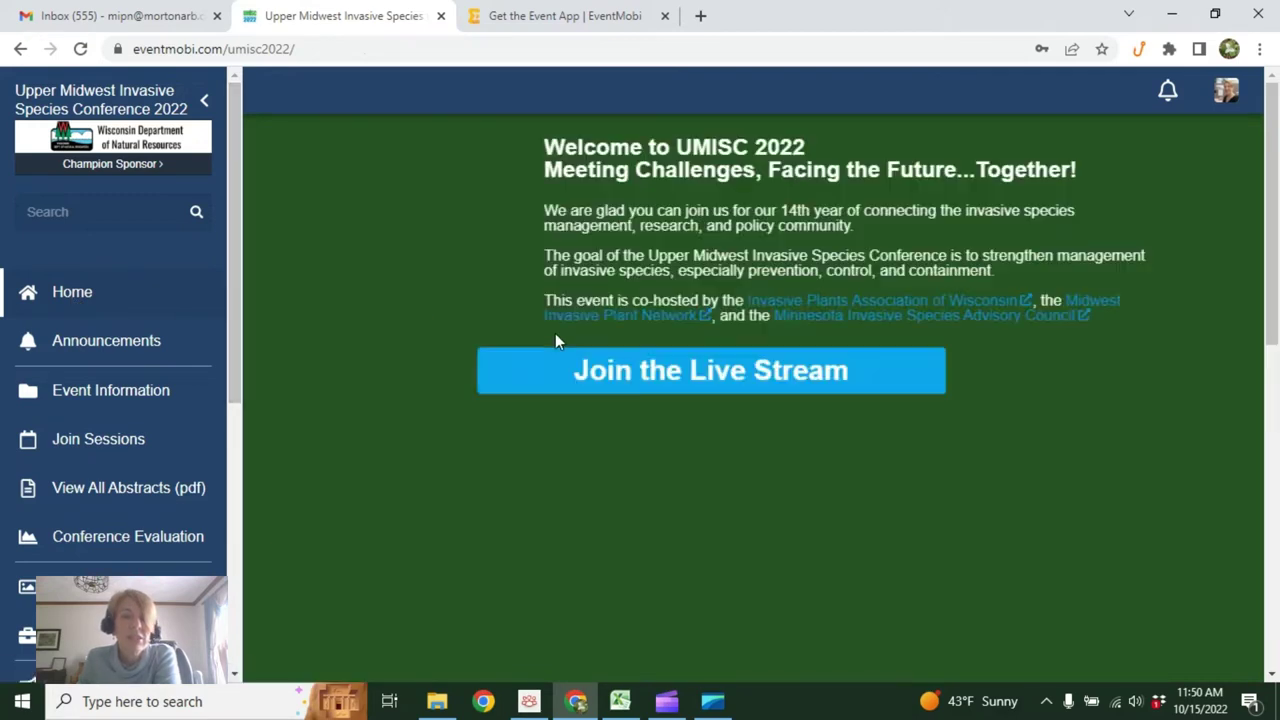
Step: Add the session "AIS Prevention and Early Detection in the Great Lakes" from the conference agenda to the personal schedule
{"action": "scroll", "coordinate": [557, 341], "scroll_direction": "down", "scroll_amount": 4}
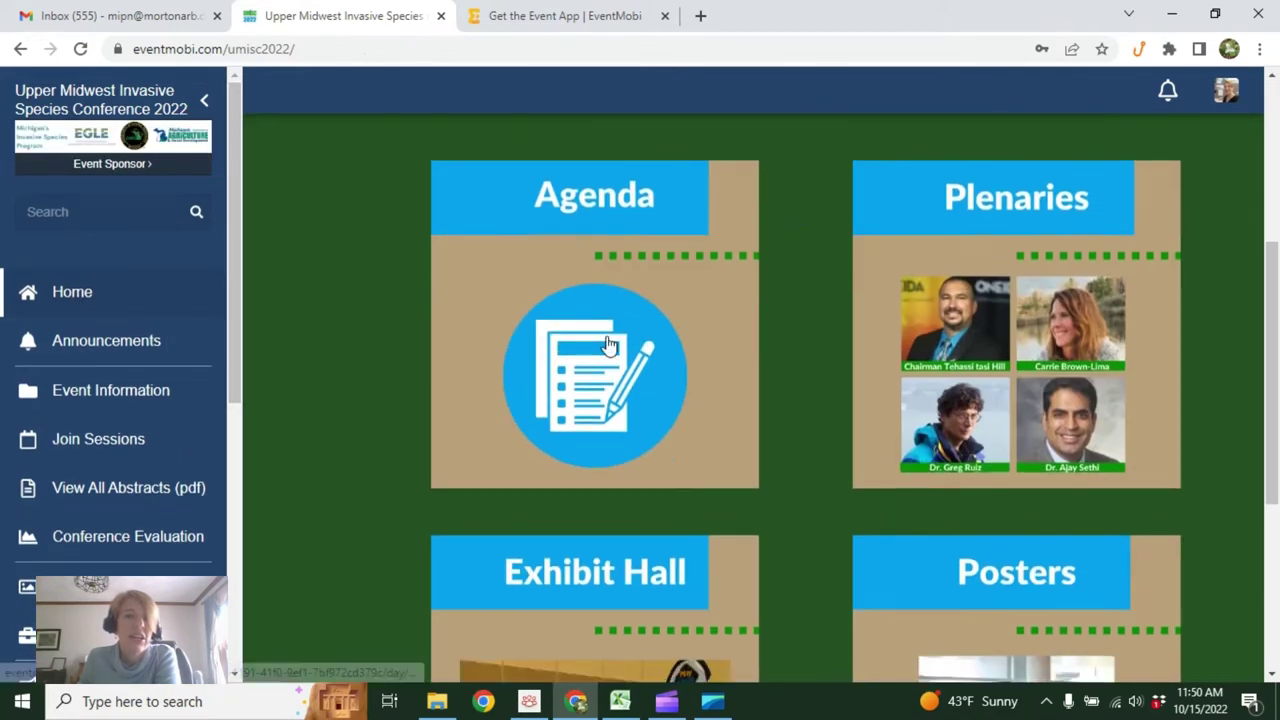
{"action": "left_click", "coordinate": [606, 344]}
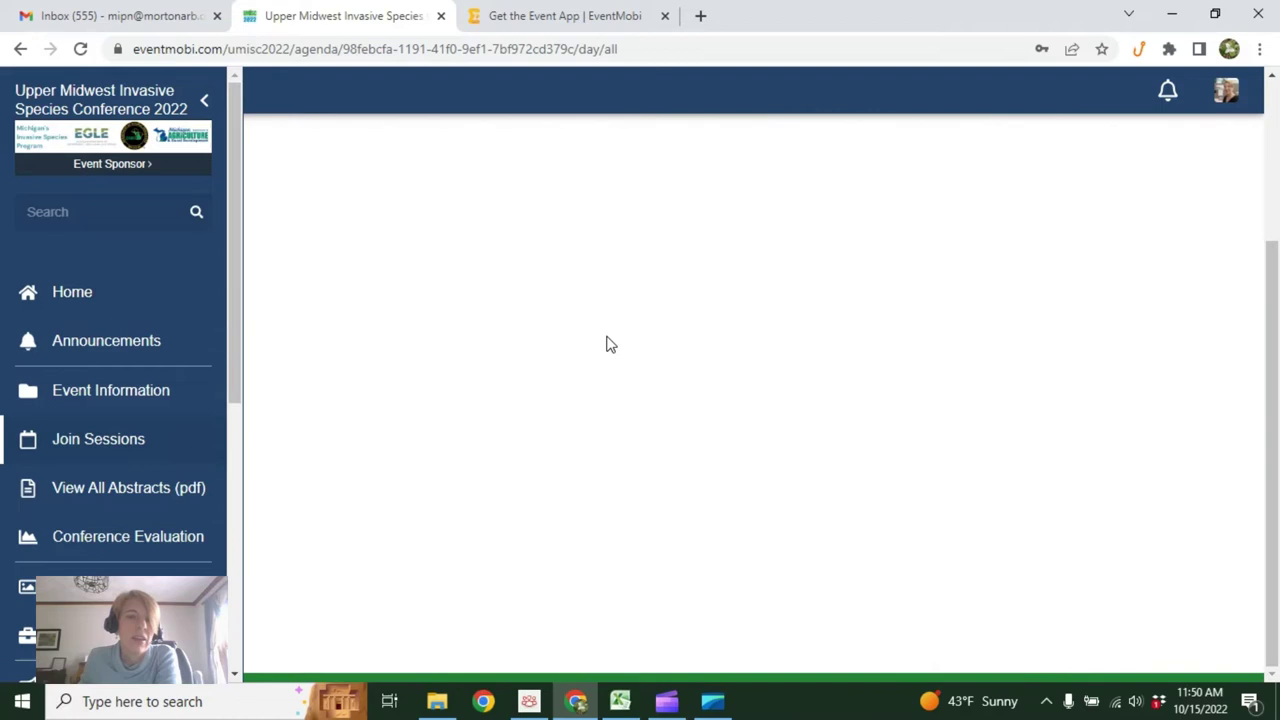
{"action": "scroll", "coordinate": [606, 344], "scroll_direction": "down", "scroll_amount": 3}
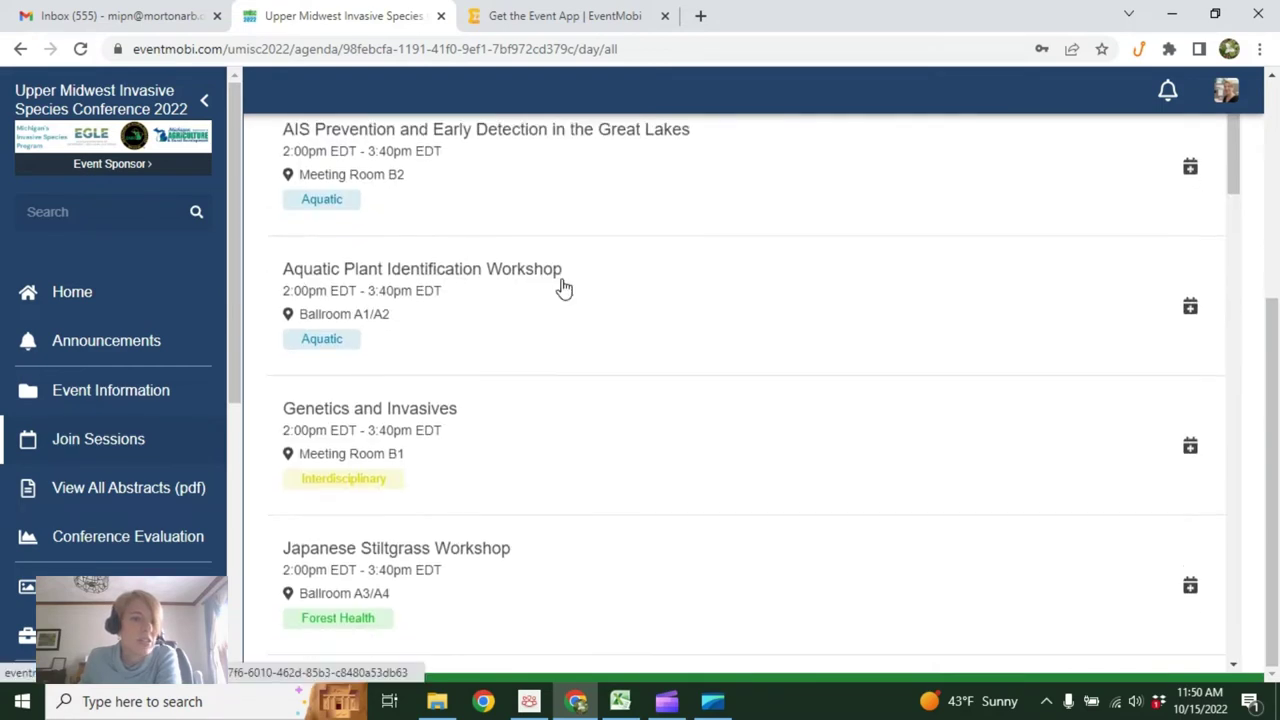
{"action": "scroll", "coordinate": [428, 463], "scroll_direction": "down", "scroll_amount": 2}
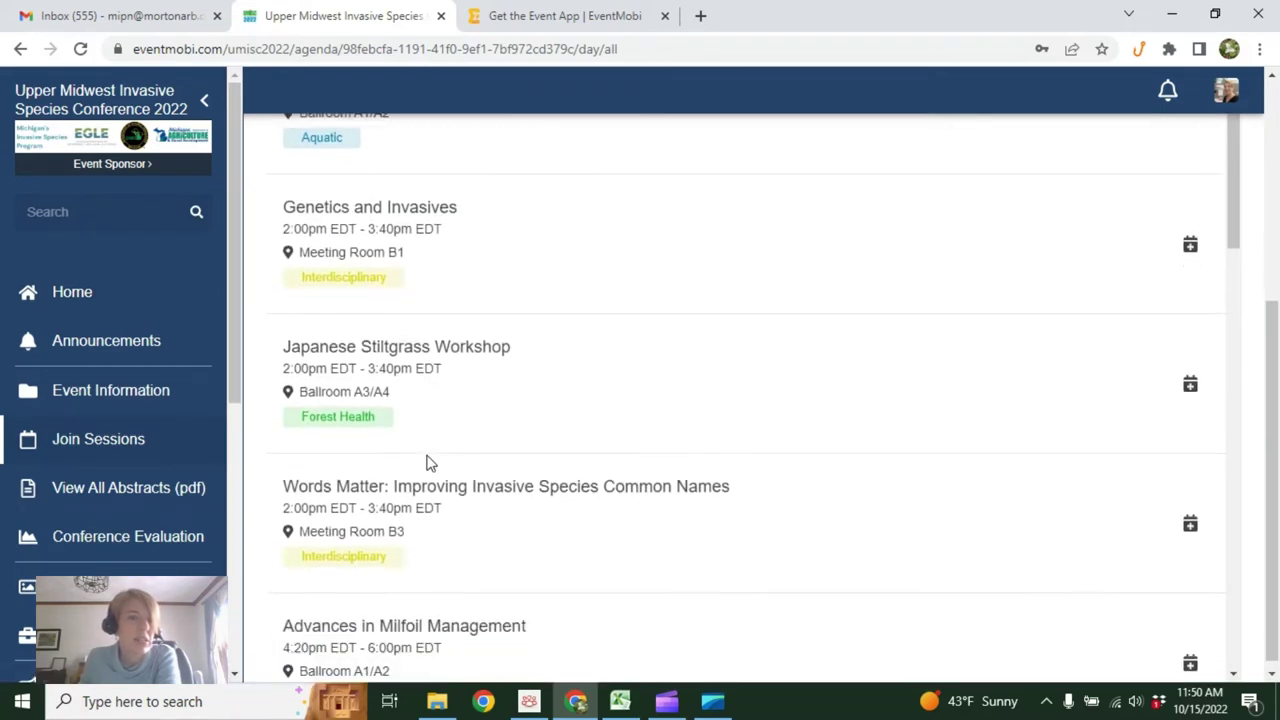
{"action": "scroll", "coordinate": [425, 450], "scroll_direction": "up", "scroll_amount": 2}
{"action": "scroll", "coordinate": [417, 340], "scroll_direction": "up", "scroll_amount": 2}
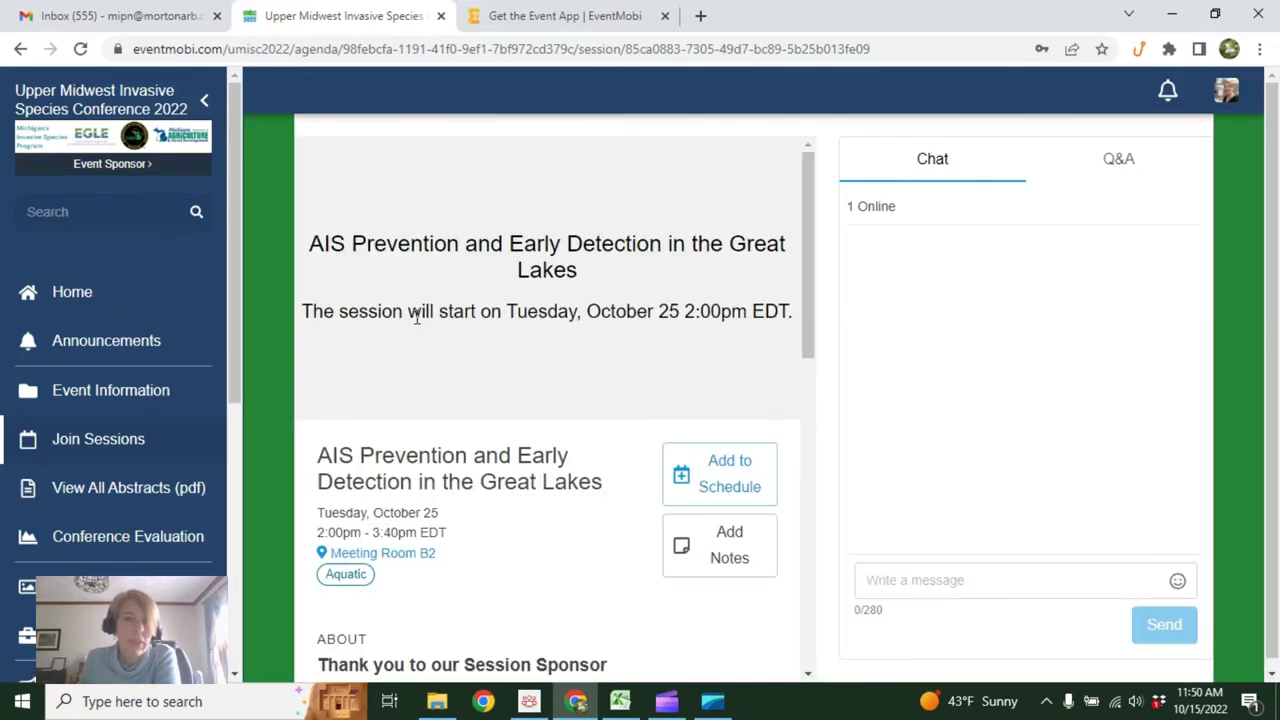
{"action": "left_click", "coordinate": [741, 480]}
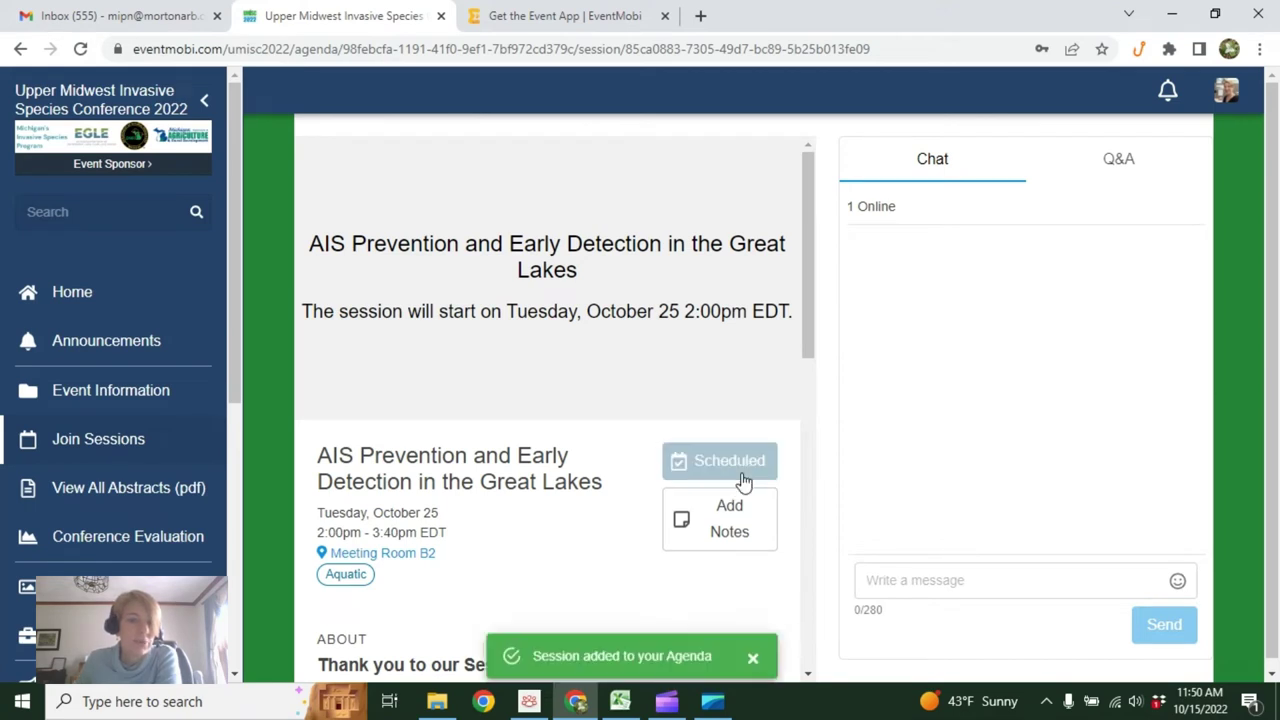
Step: Check the personal agenda from the account options after adding the session, and go back to the conference home page
{"action": "left_click", "coordinate": [1236, 92]}
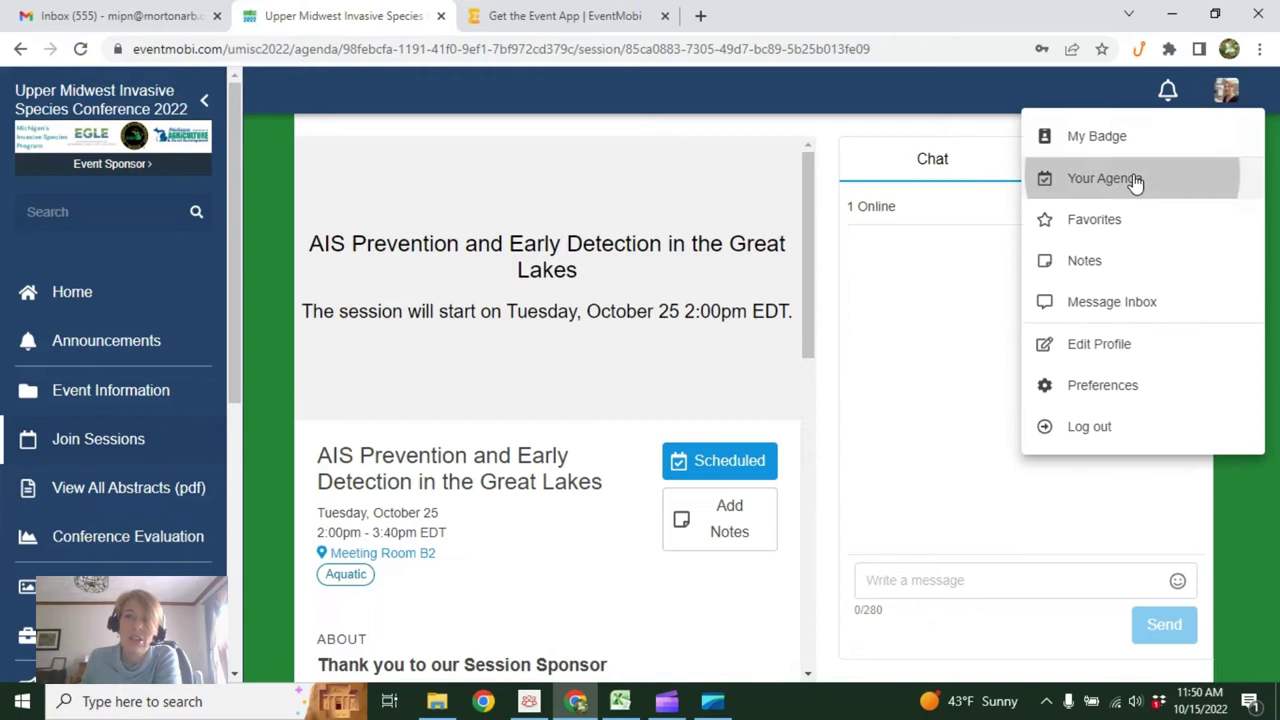
{"action": "left_click", "coordinate": [1134, 183]}
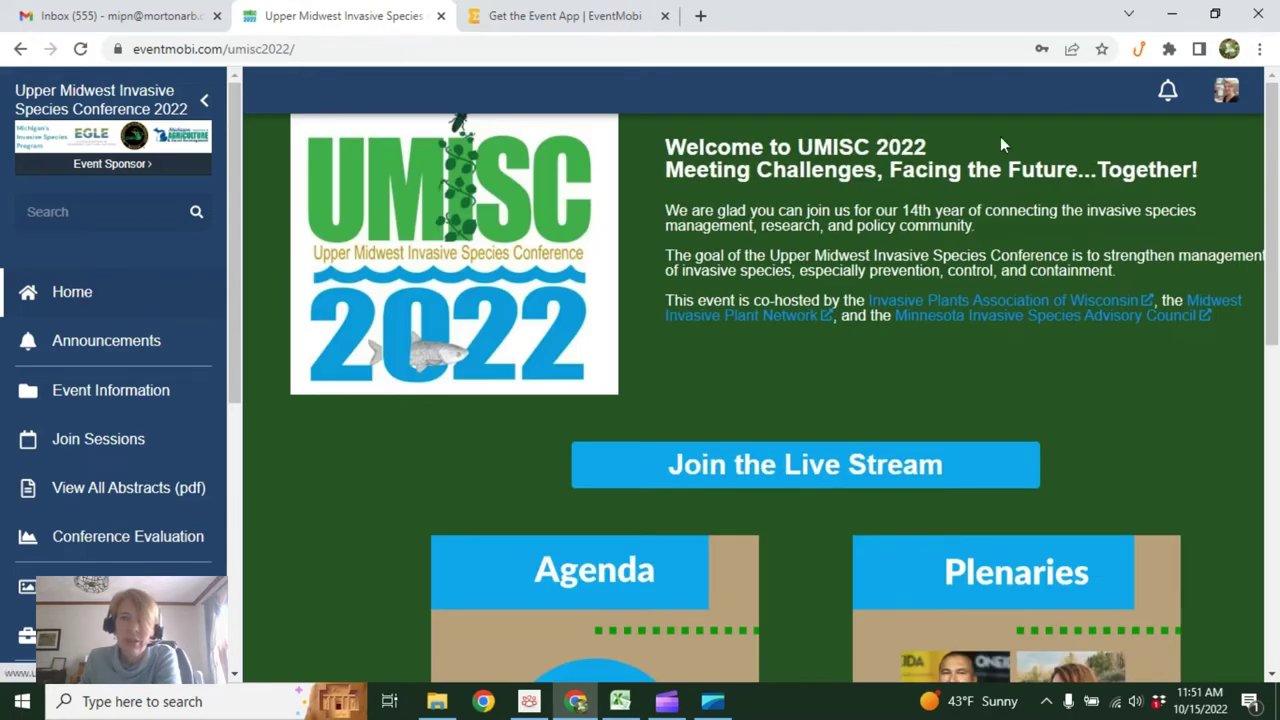
Step: Open the session "AIS Prevention and Early Detection in the Great Lakes" from the conference agenda and switch its Chat area to Q&A
{"action": "scroll", "coordinate": [660, 575], "scroll_direction": "down", "scroll_amount": 3}
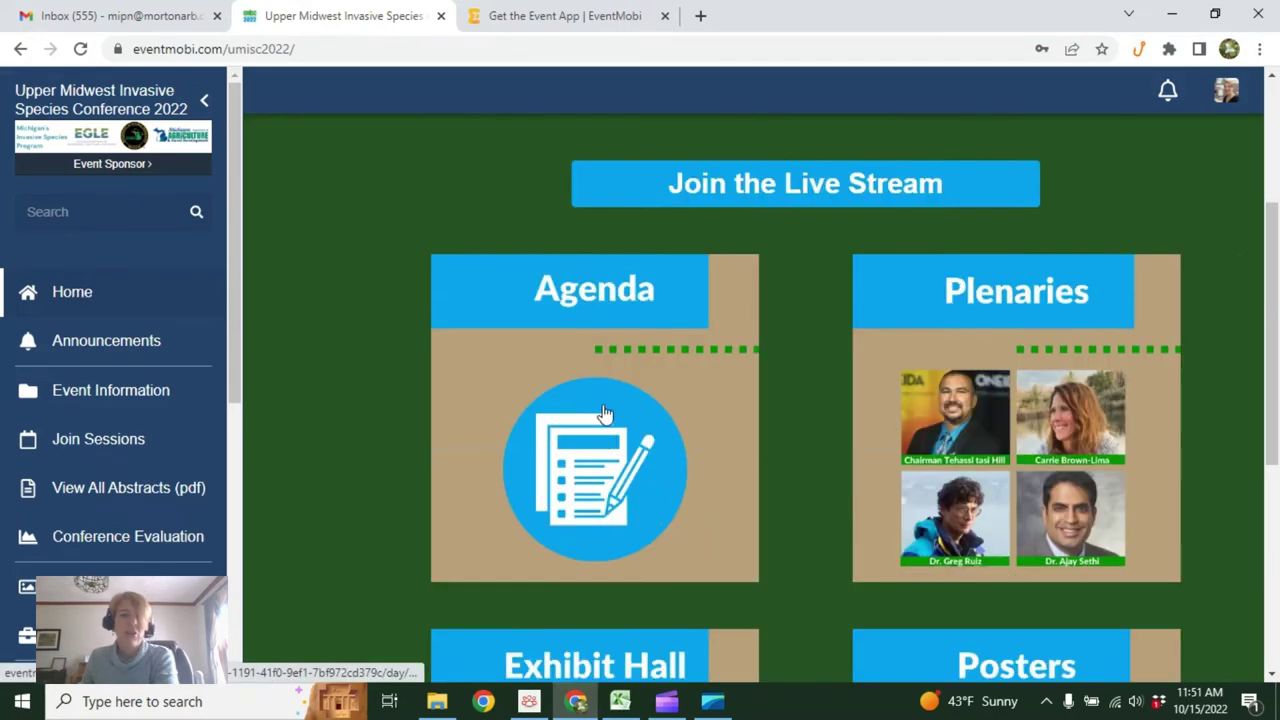
{"action": "left_click", "coordinate": [604, 412]}
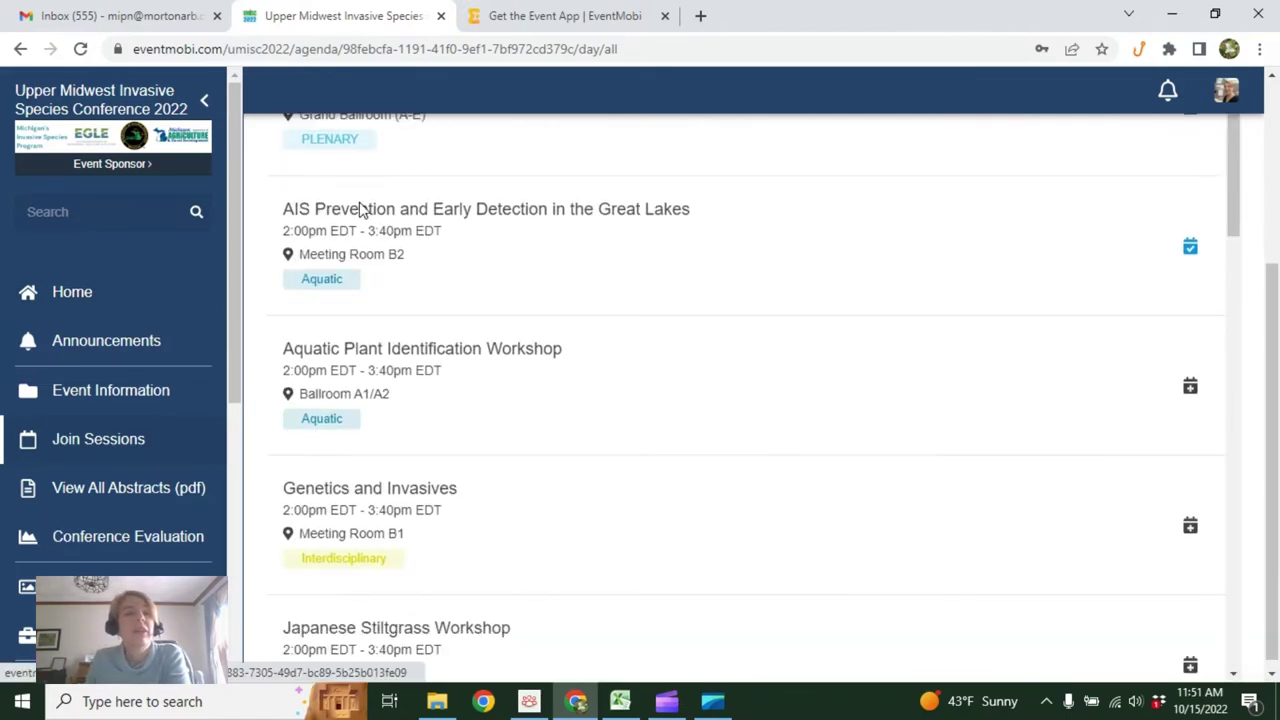
{"action": "left_click", "coordinate": [366, 212]}
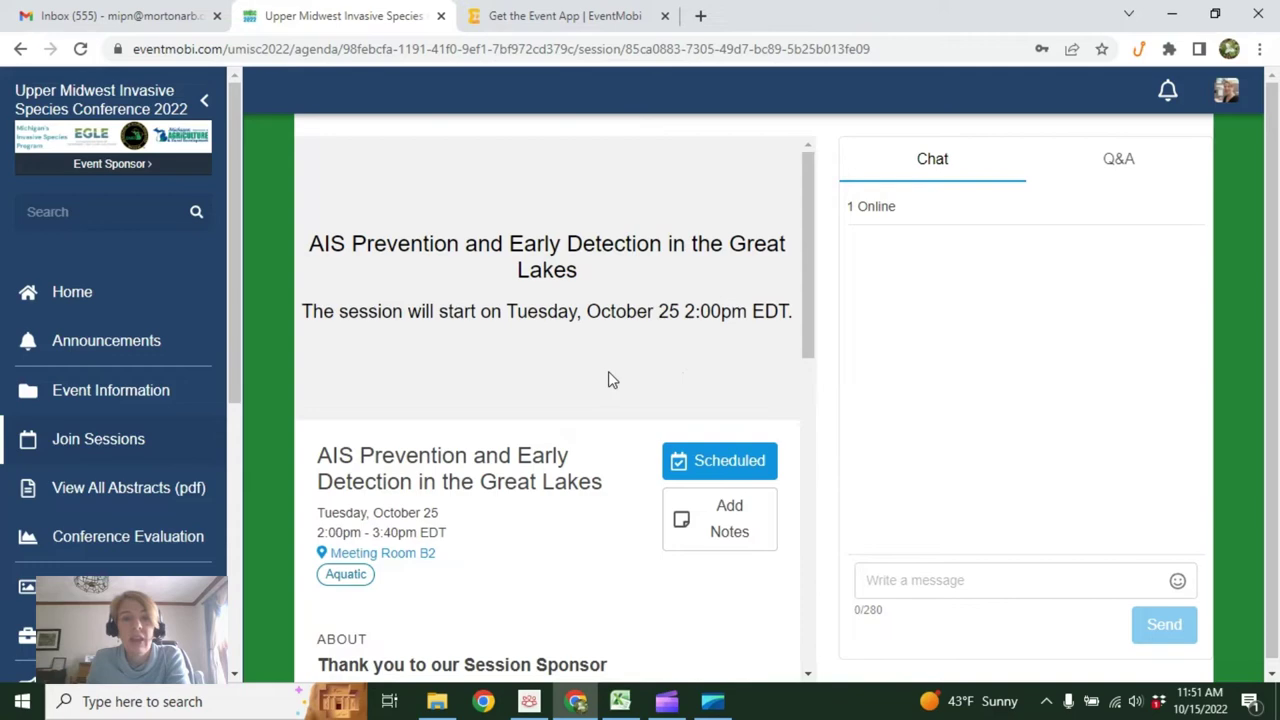
{"action": "scroll", "coordinate": [608, 376], "scroll_direction": "down", "scroll_amount": 3}
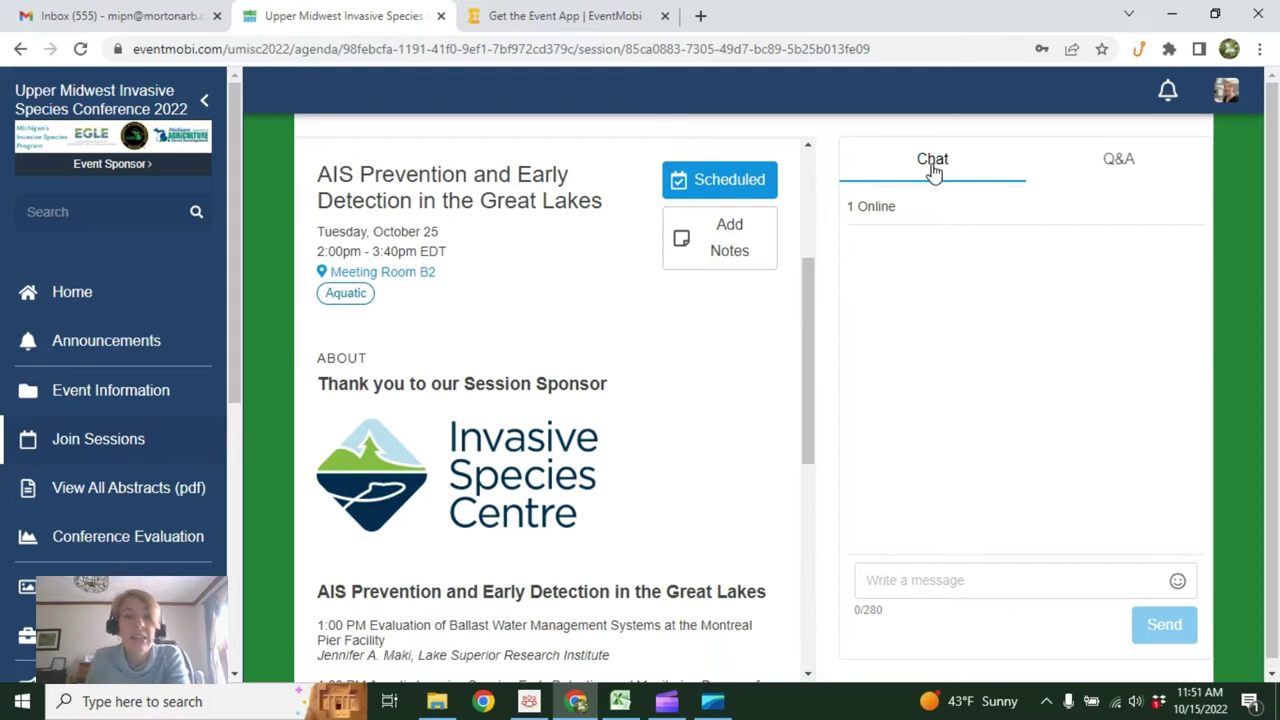
{"action": "left_click", "coordinate": [1116, 170]}
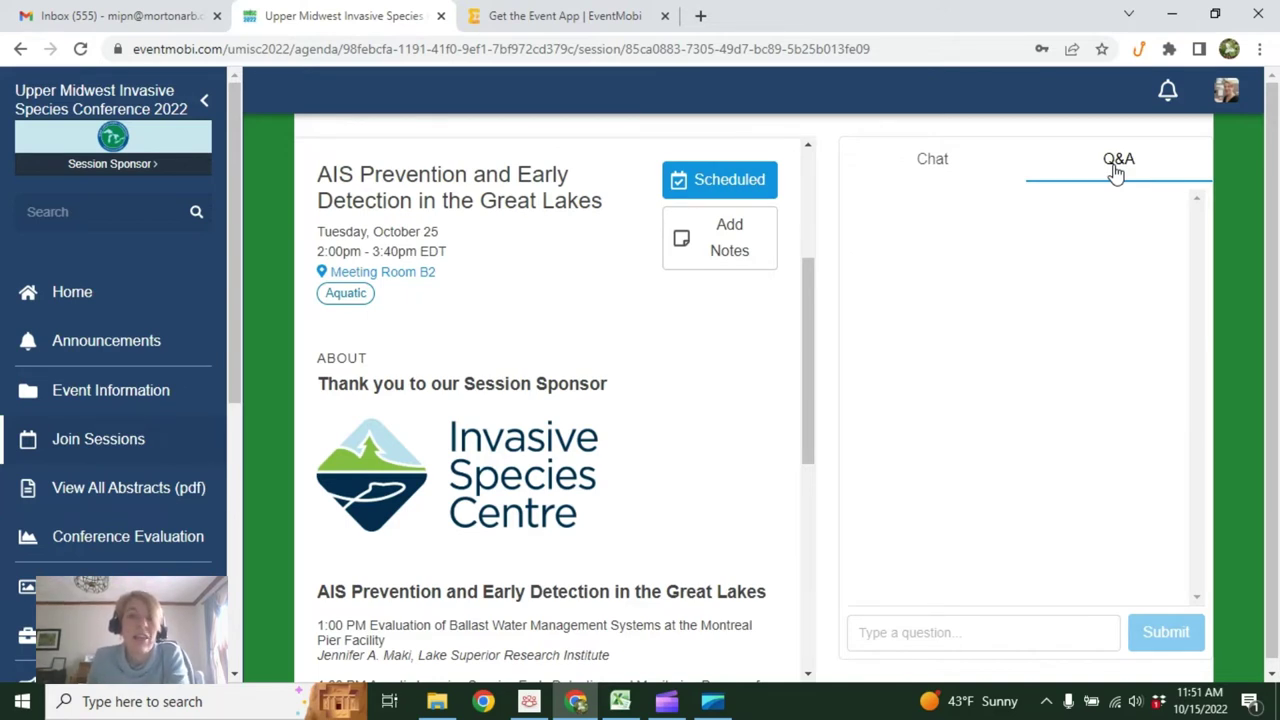
Step: Review the session's sponsor, talk schedule, attached documents and Post Session Survey
{"action": "scroll", "coordinate": [578, 392], "scroll_direction": "down", "scroll_amount": 1}
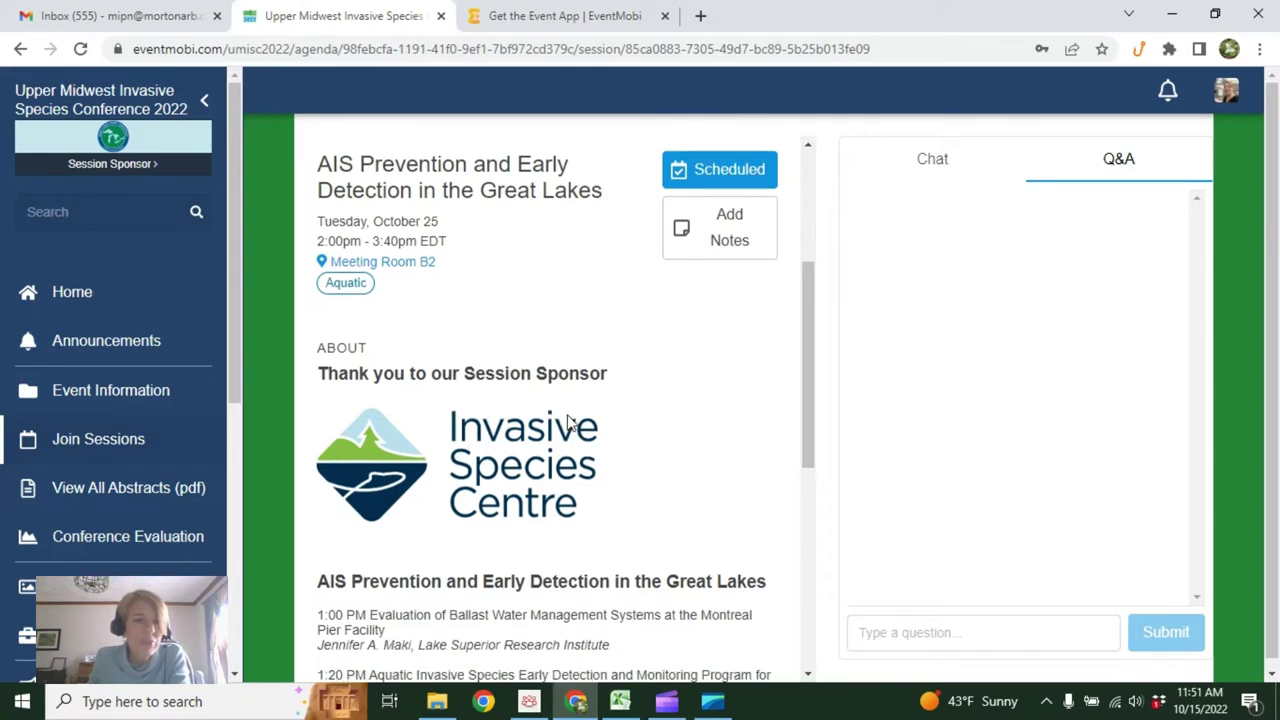
{"action": "scroll", "coordinate": [573, 424], "scroll_direction": "down", "scroll_amount": 4}
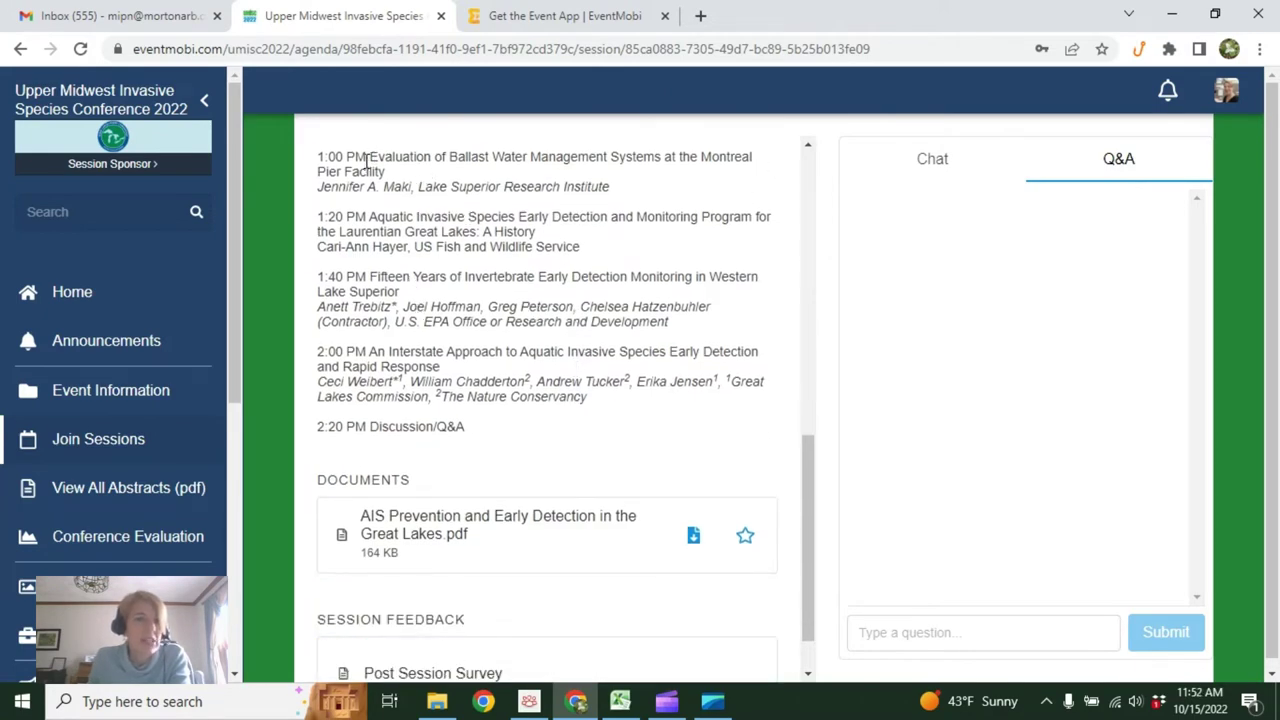
{"action": "scroll", "coordinate": [367, 414], "scroll_direction": "down", "scroll_amount": 1}
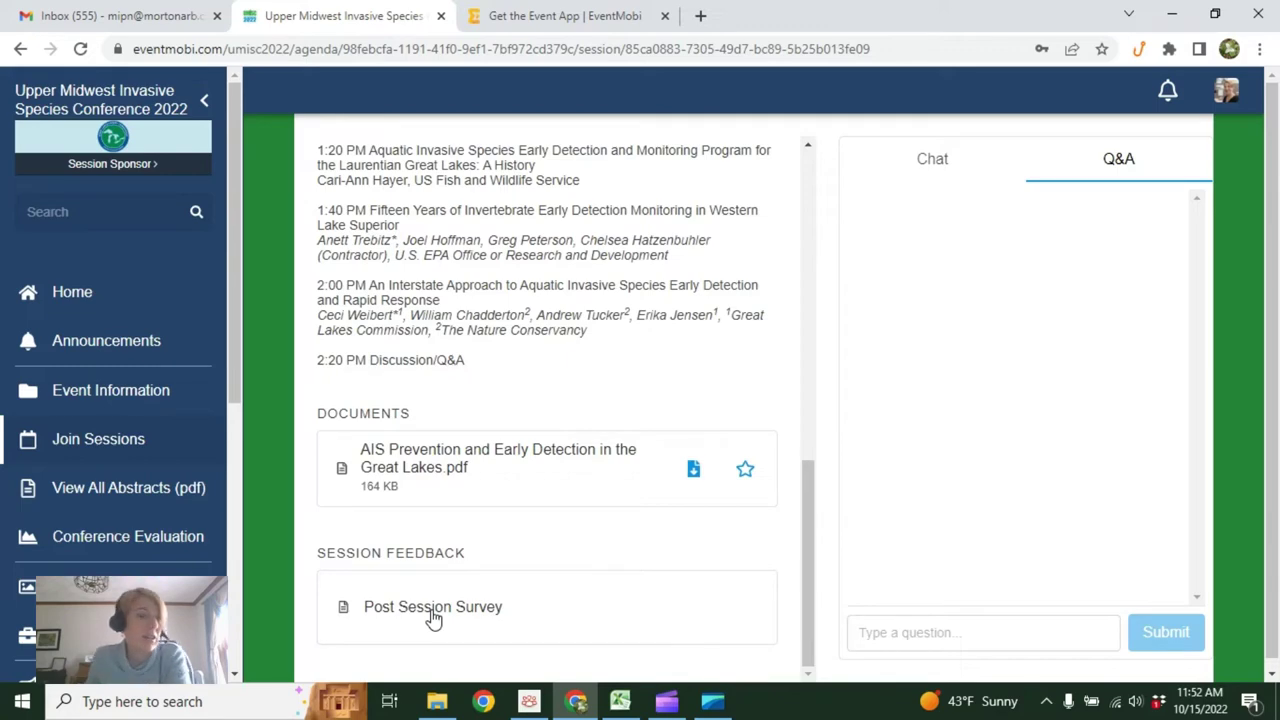
Step: Return to the conference home page, look over its sections, and open the exhibitor CD3, General Benefit Corporation from the Exhibit Hall
{"action": "left_click", "coordinate": [70, 294]}
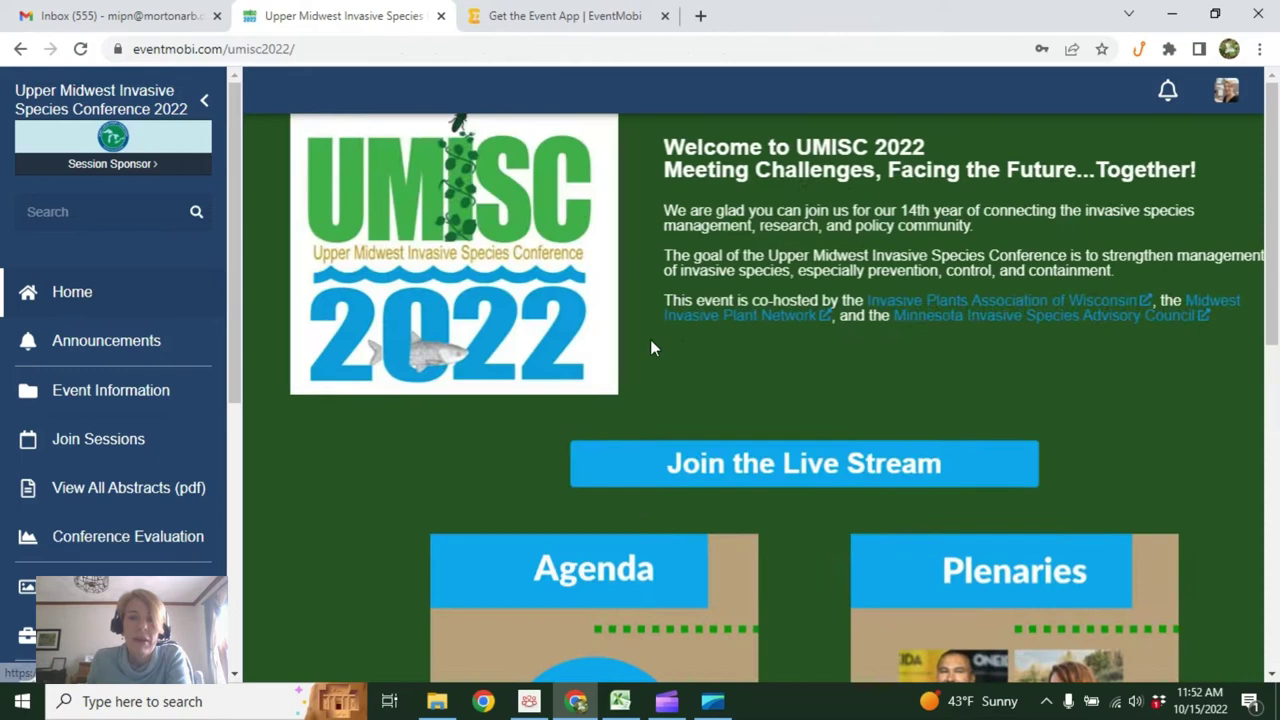
{"action": "scroll", "coordinate": [655, 345], "scroll_direction": "down", "scroll_amount": 3}
{"action": "scroll", "coordinate": [655, 347], "scroll_direction": "down", "scroll_amount": 1}
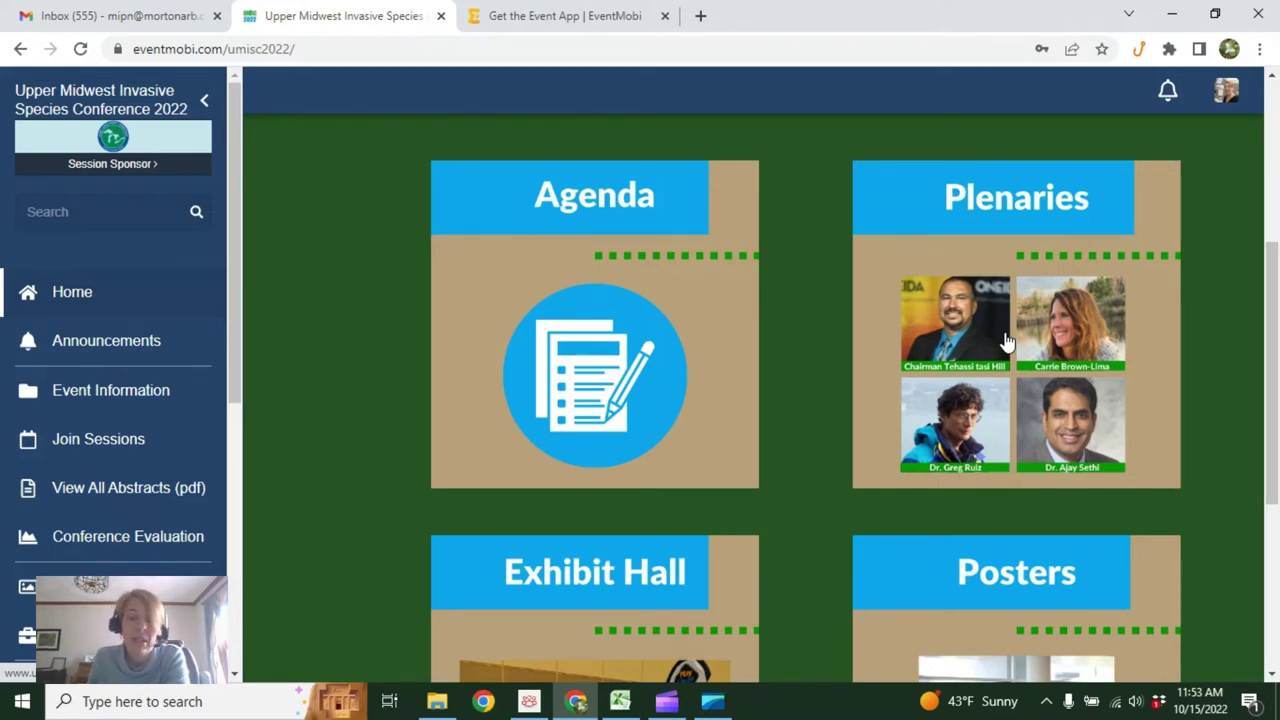
{"action": "scroll", "coordinate": [1007, 342], "scroll_direction": "down", "scroll_amount": 3}
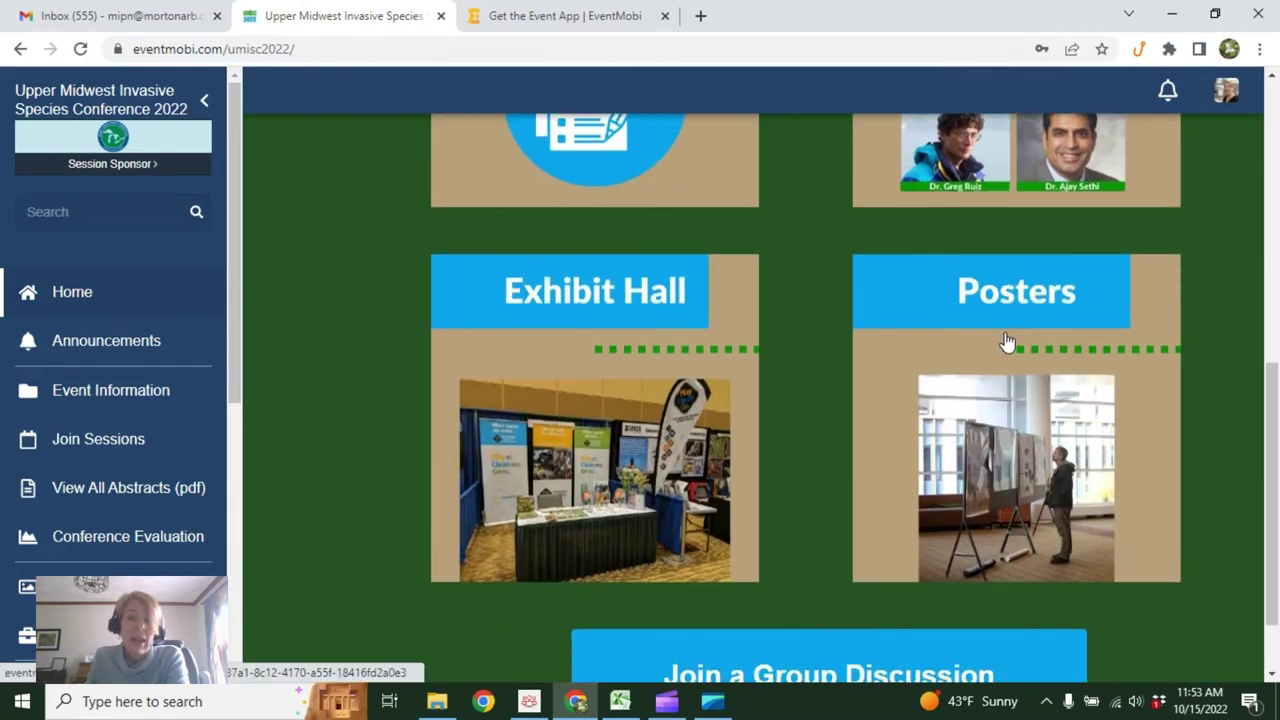
{"action": "scroll", "coordinate": [1007, 342], "scroll_direction": "down", "scroll_amount": 1}
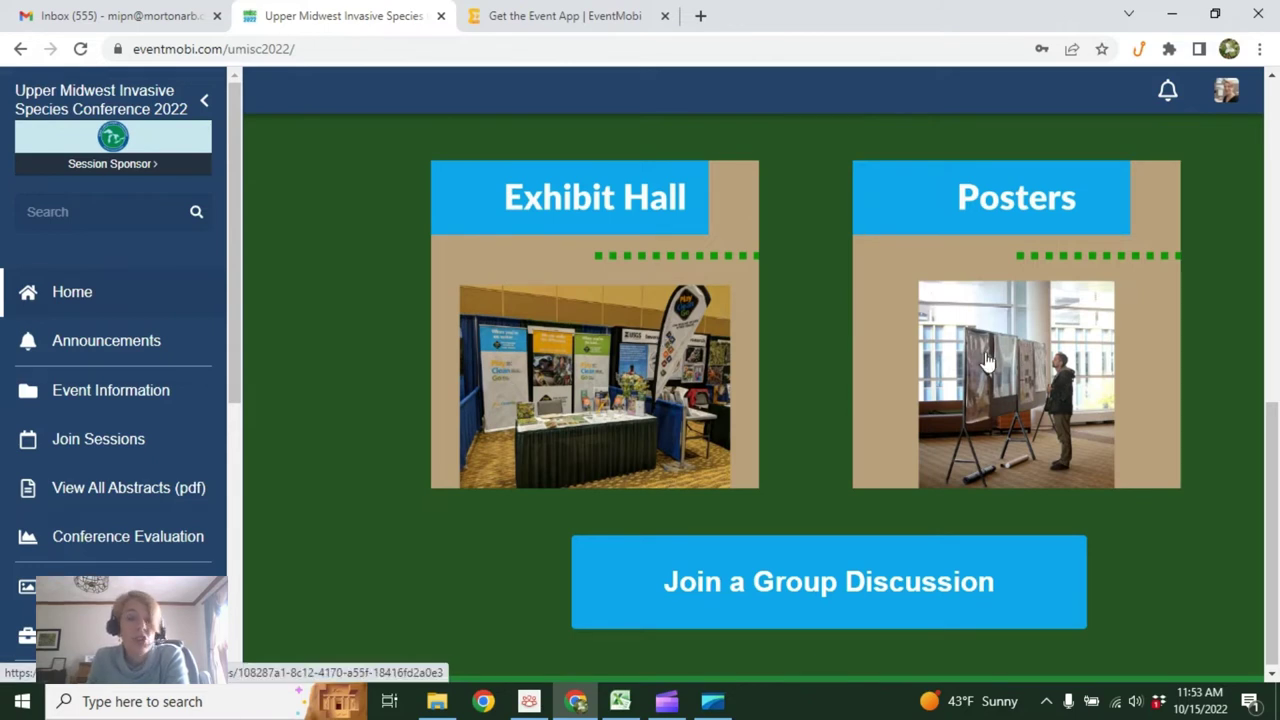
{"action": "left_click", "coordinate": [603, 357]}
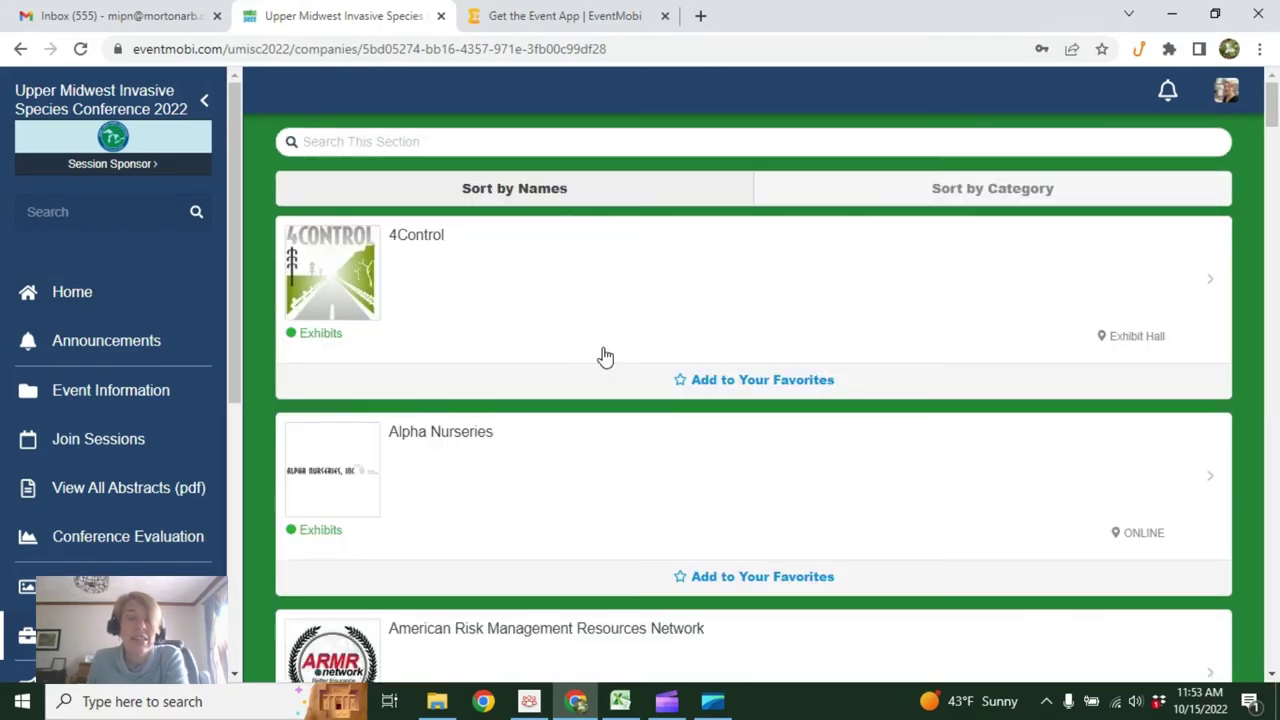
{"action": "scroll", "coordinate": [605, 357], "scroll_direction": "down", "scroll_amount": 6}
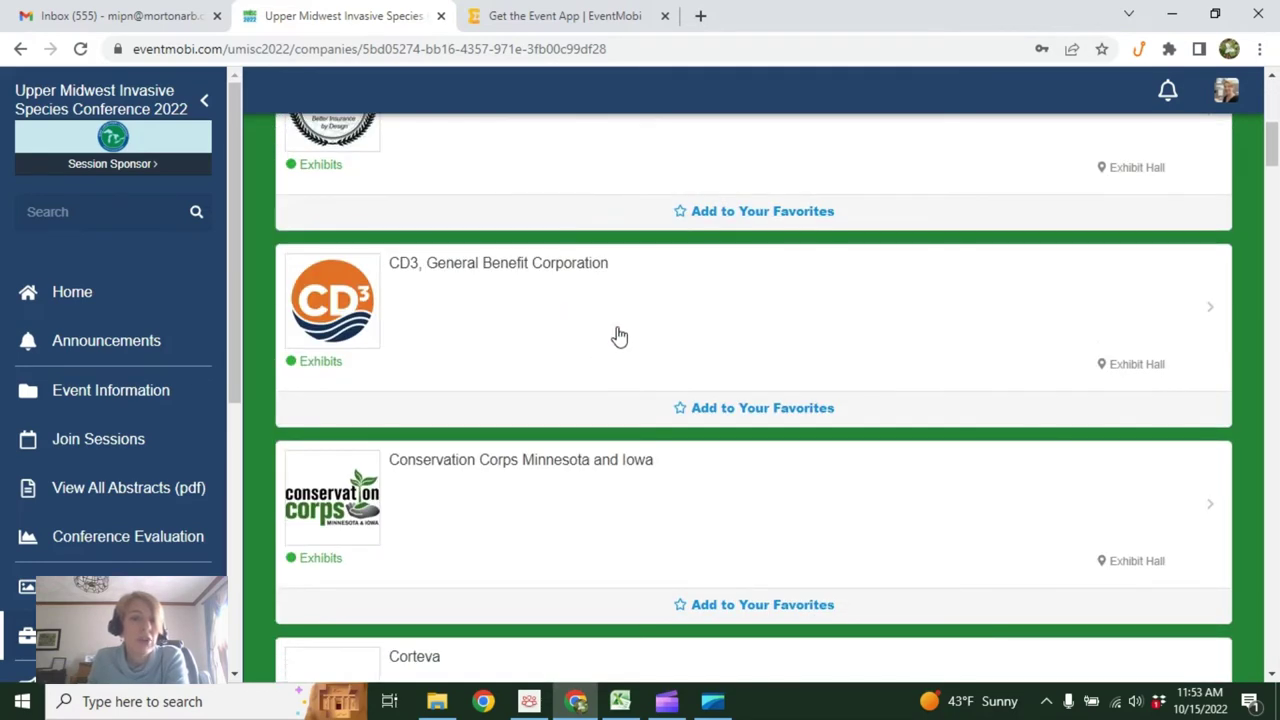
{"action": "left_click", "coordinate": [596, 324]}
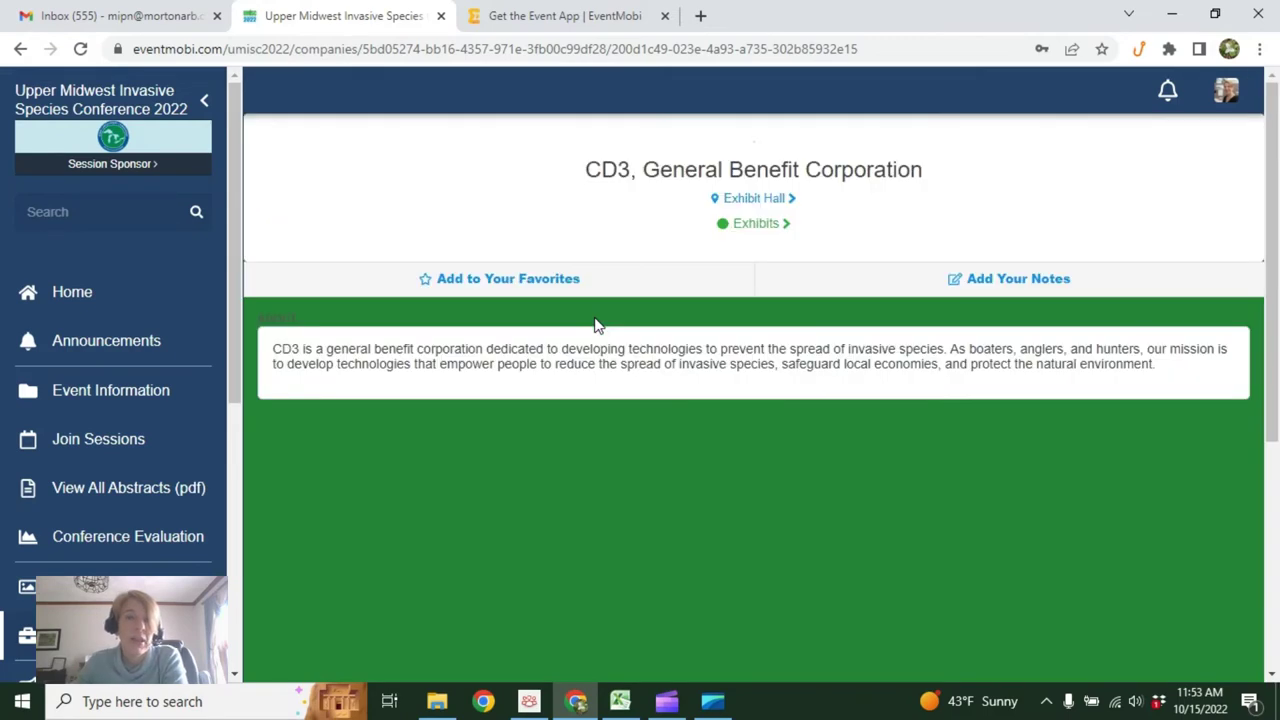
Step: Examine the CD3 exhibitor page's description, introduction video, linked session, company representative, product document and contact links
{"action": "scroll", "coordinate": [594, 325], "scroll_direction": "down", "scroll_amount": 2}
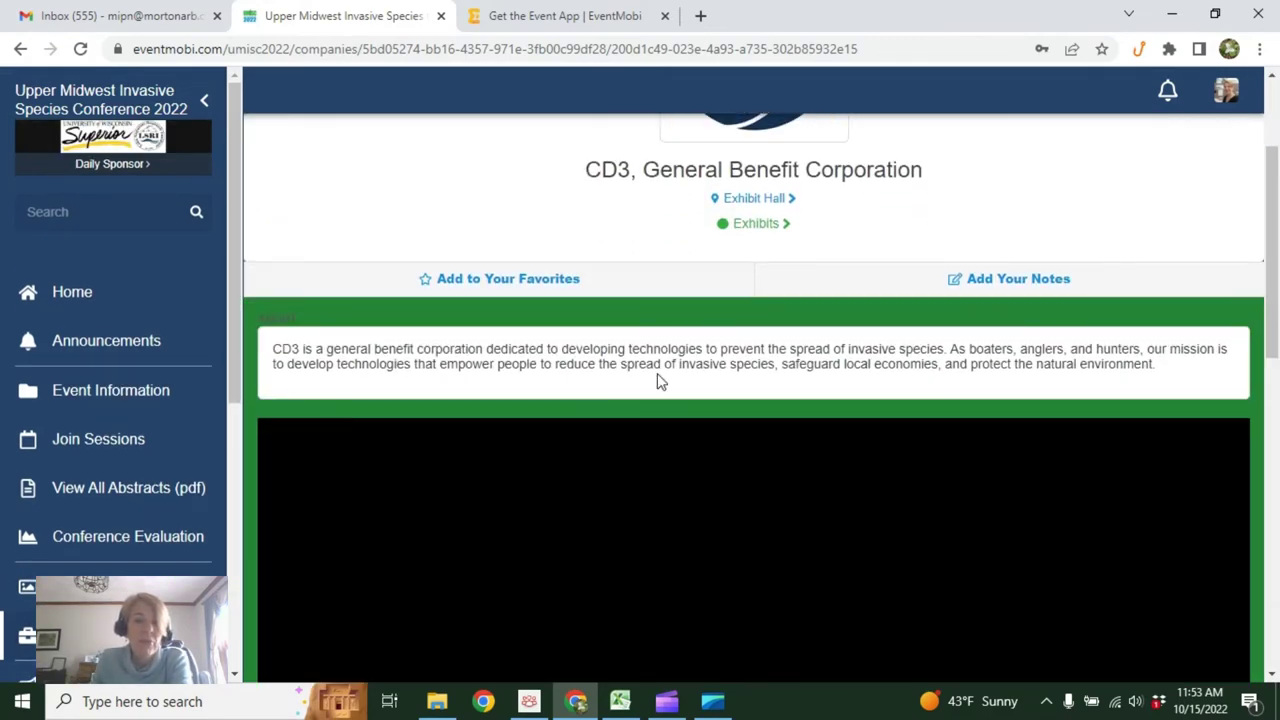
{"action": "scroll", "coordinate": [657, 380], "scroll_direction": "down", "scroll_amount": 2}
{"action": "mouse_move", "coordinate": [655, 420]}
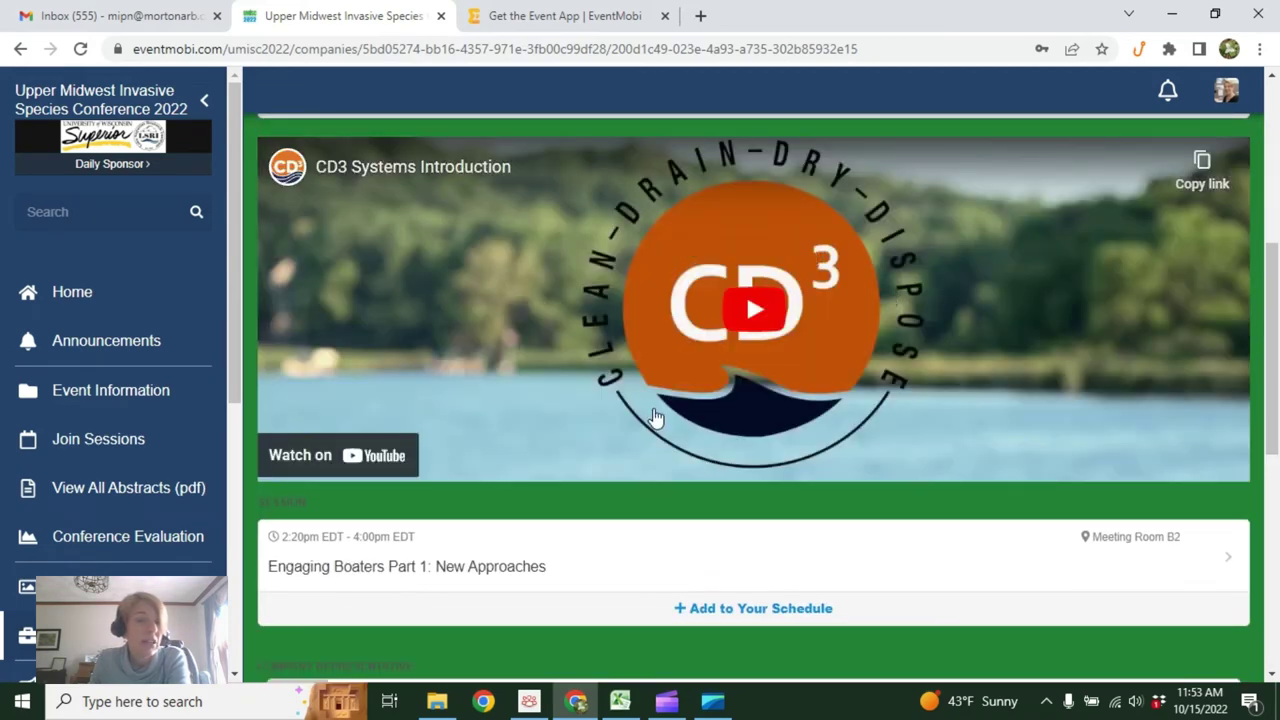
{"action": "scroll", "coordinate": [651, 420], "scroll_direction": "down", "scroll_amount": 3}
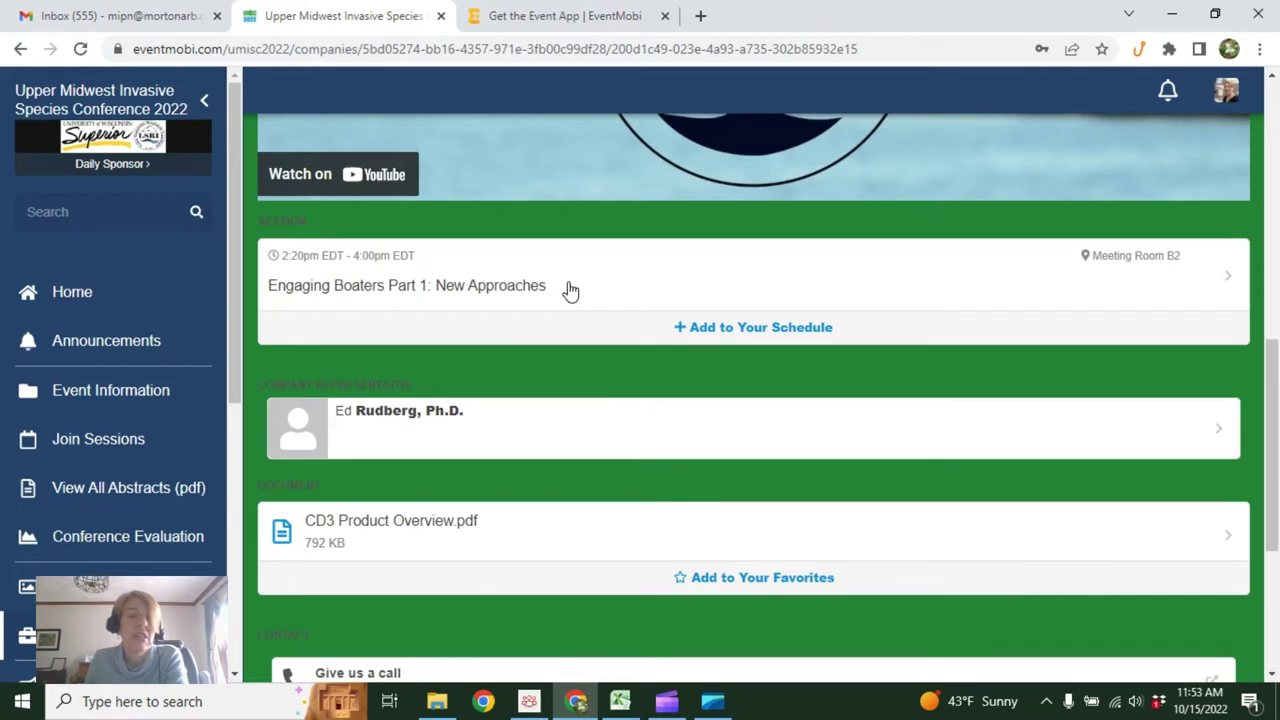
{"action": "scroll", "coordinate": [514, 394], "scroll_direction": "down", "scroll_amount": 2}
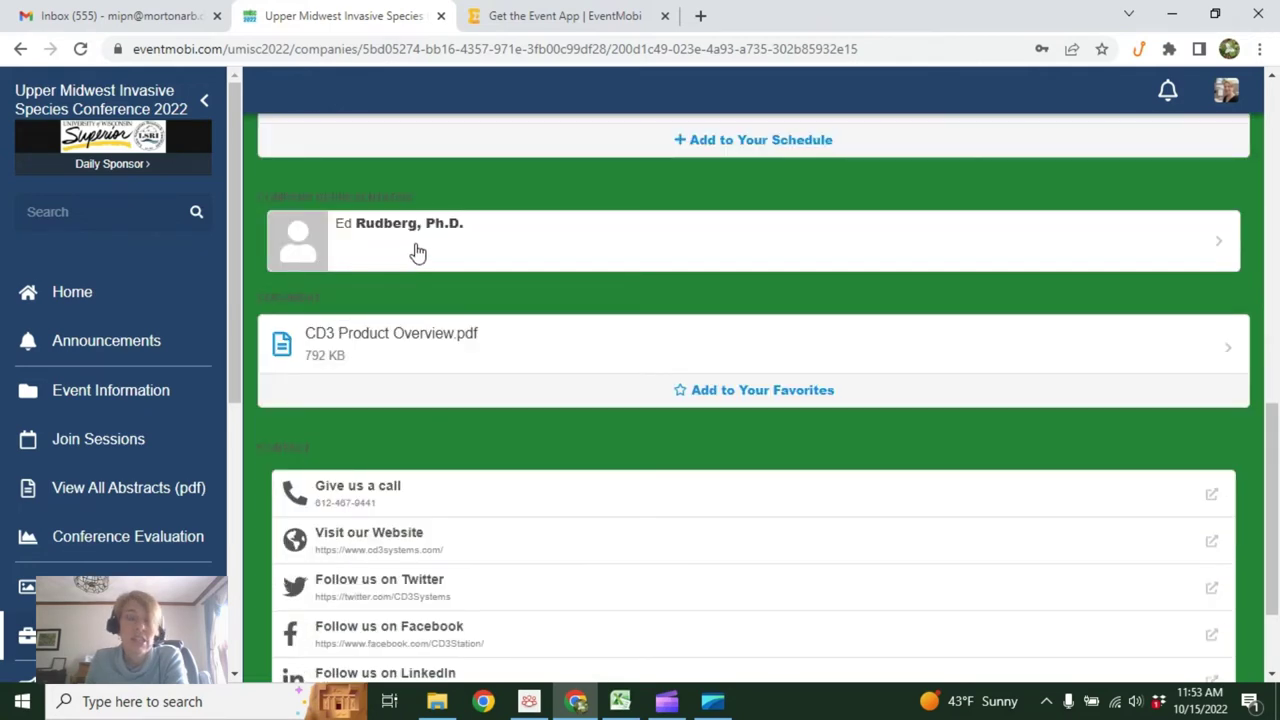
{"action": "scroll", "coordinate": [411, 355], "scroll_direction": "down", "scroll_amount": 1}
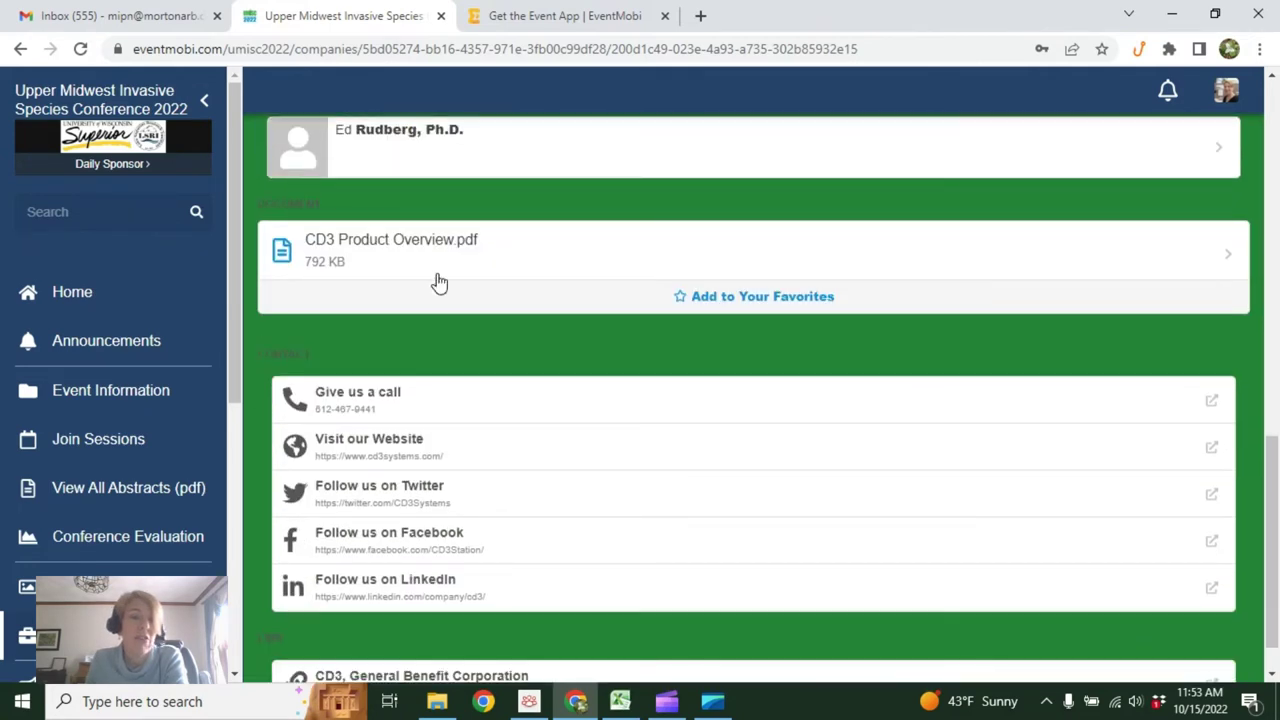
{"action": "scroll", "coordinate": [491, 306], "scroll_direction": "down", "scroll_amount": 1}
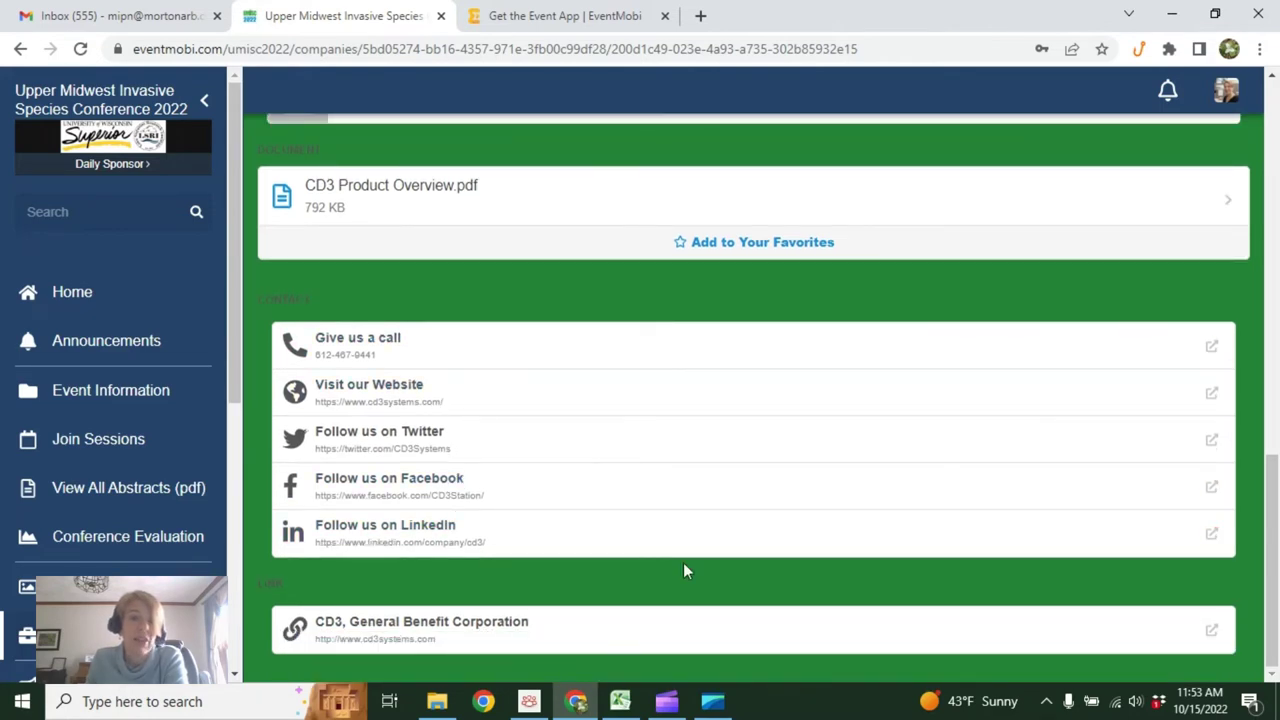
{"action": "scroll", "coordinate": [684, 566], "scroll_direction": "up", "scroll_amount": 6}
{"action": "scroll", "coordinate": [683, 565], "scroll_direction": "up", "scroll_amount": 5}
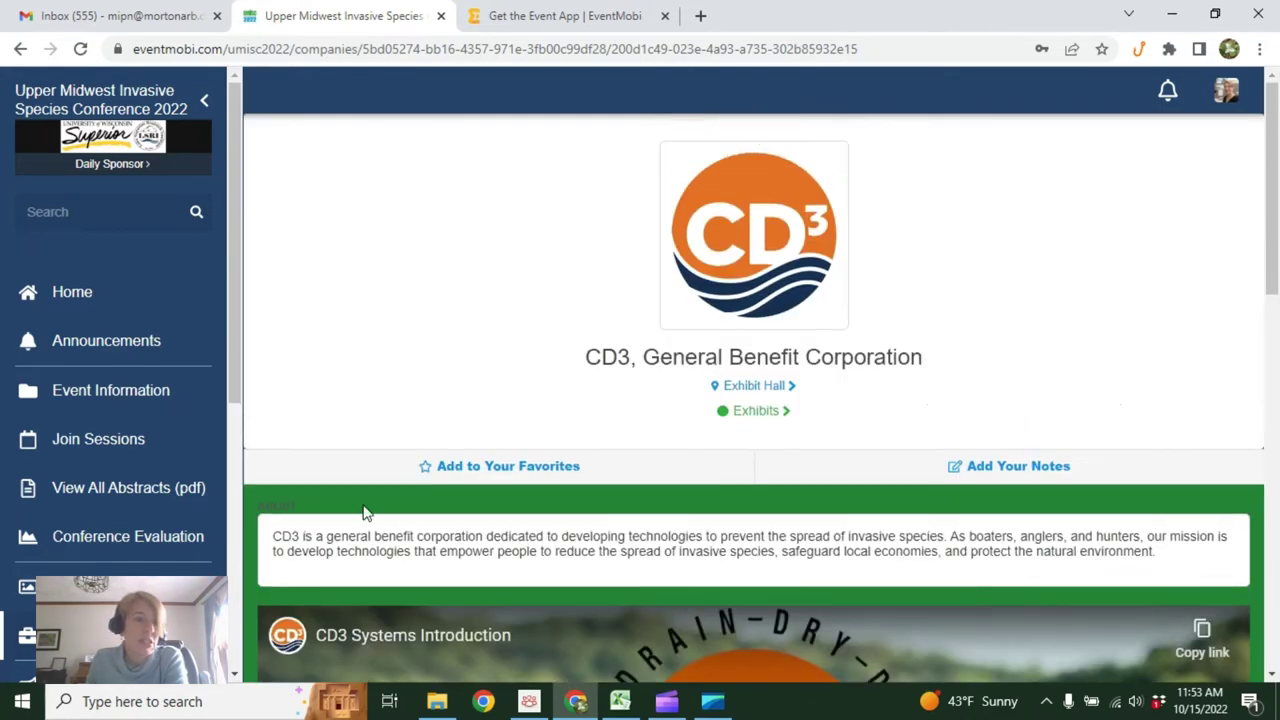
Step: Go back to the home page and open the poster "Are simple pest risk models less, more, or equally as useful as complex models?"
{"action": "left_click", "coordinate": [84, 305]}
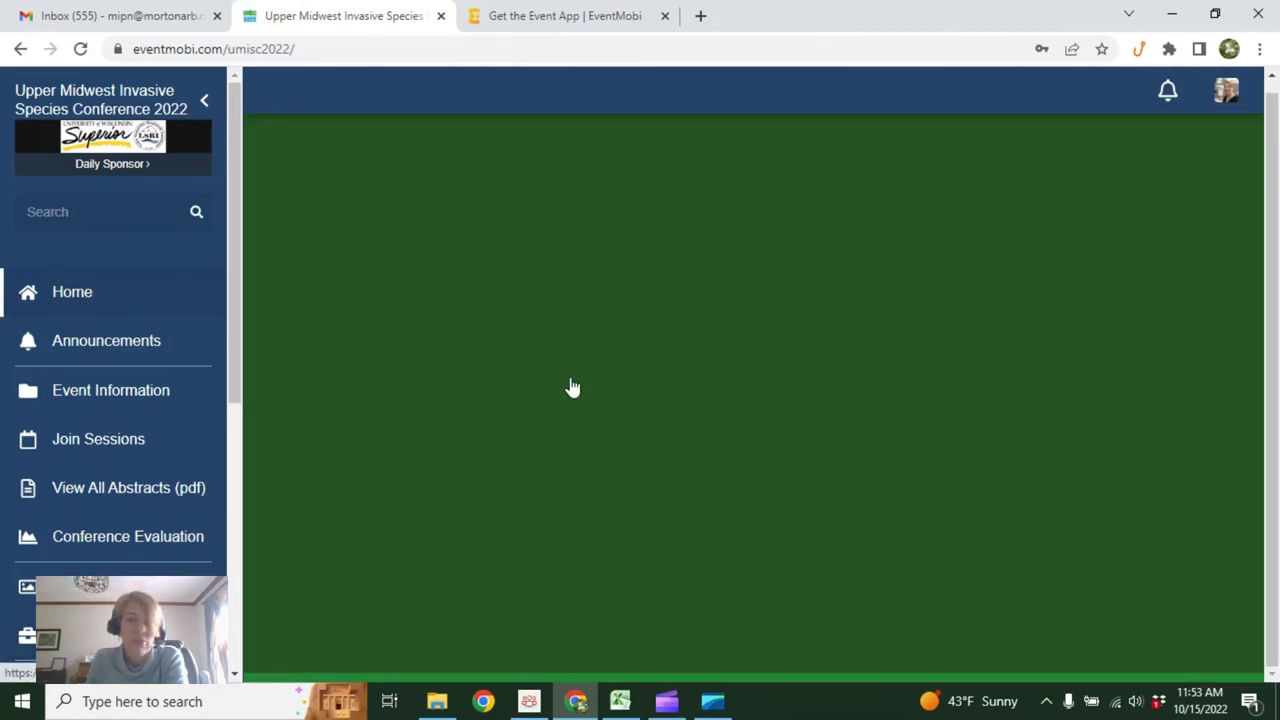
{"action": "scroll", "coordinate": [839, 430], "scroll_direction": "down", "scroll_amount": 5}
{"action": "left_click", "coordinate": [1045, 520]}
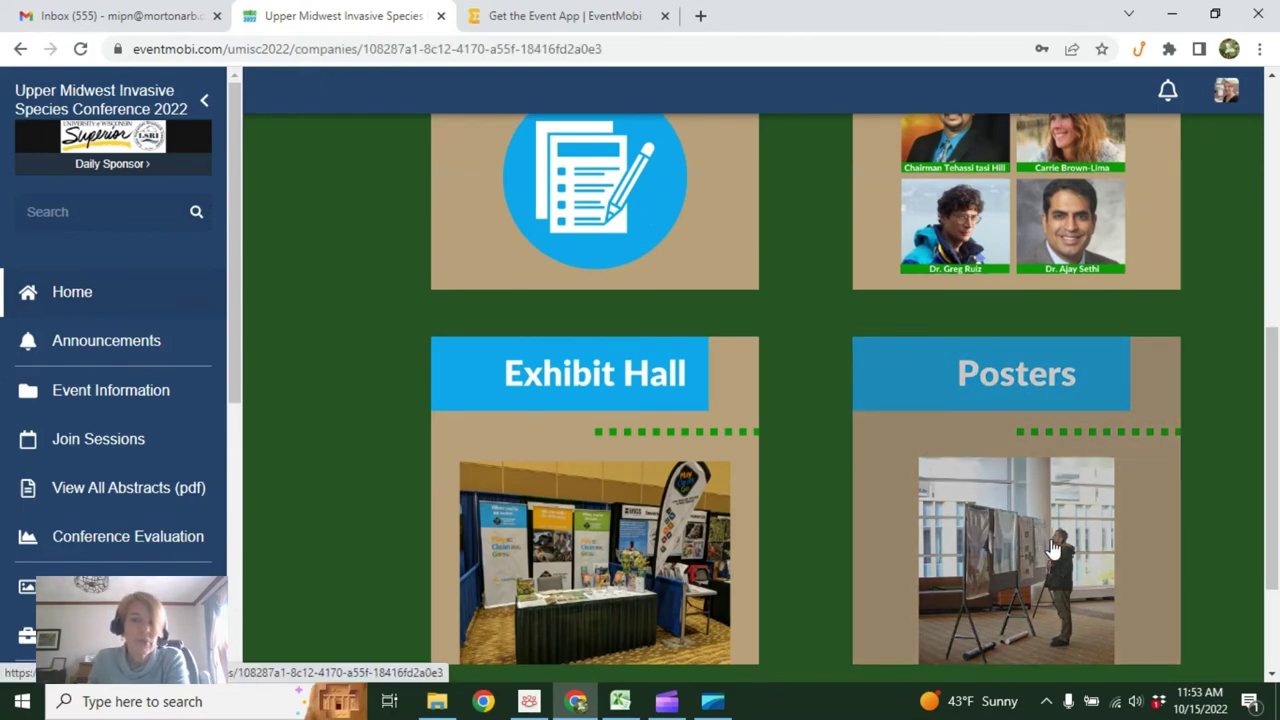
{"action": "scroll", "coordinate": [334, 411], "scroll_direction": "down", "scroll_amount": 3}
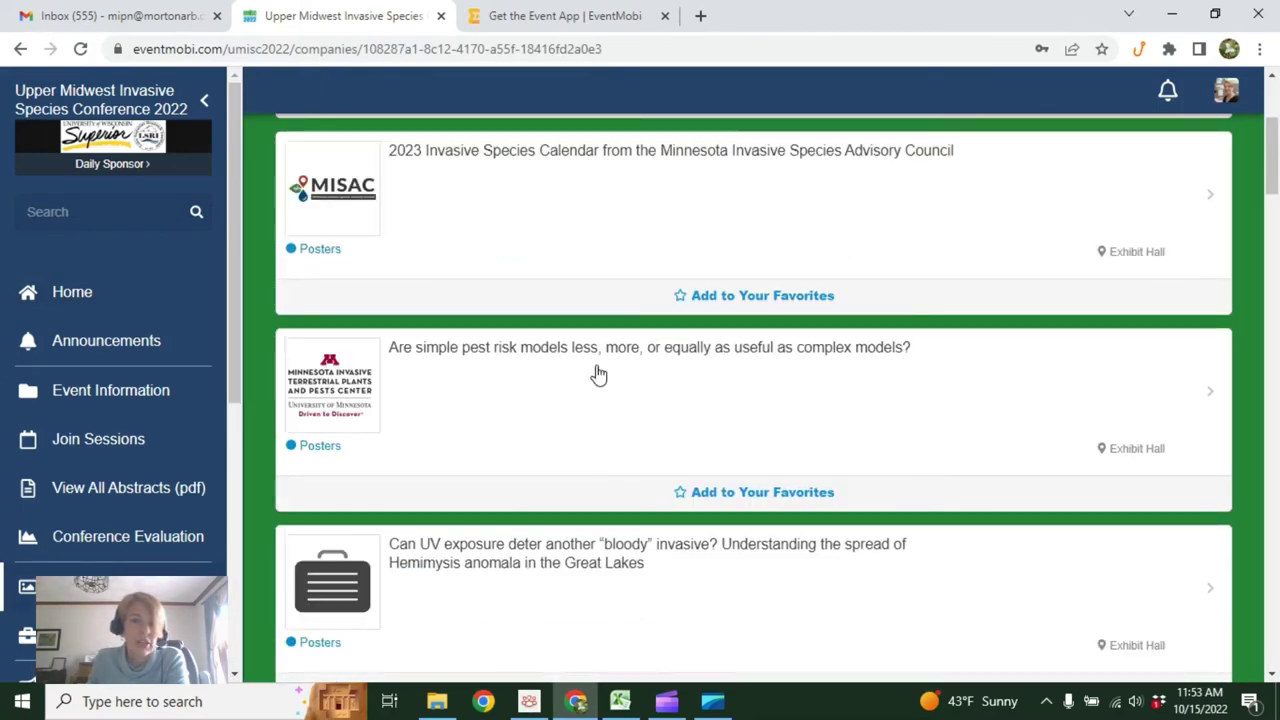
{"action": "left_click", "coordinate": [710, 386]}
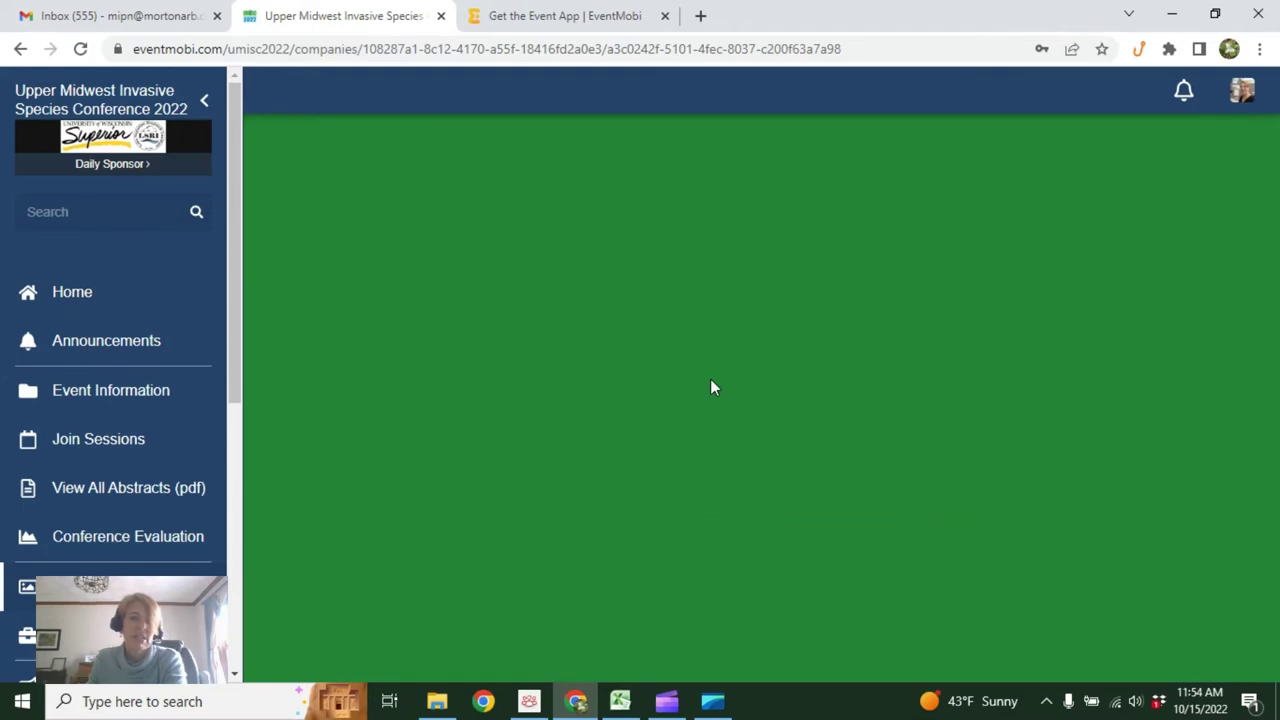
Step: Review the poster's abstract, then download and open its attached PDF document
{"action": "scroll", "coordinate": [712, 386], "scroll_direction": "down", "scroll_amount": 2}
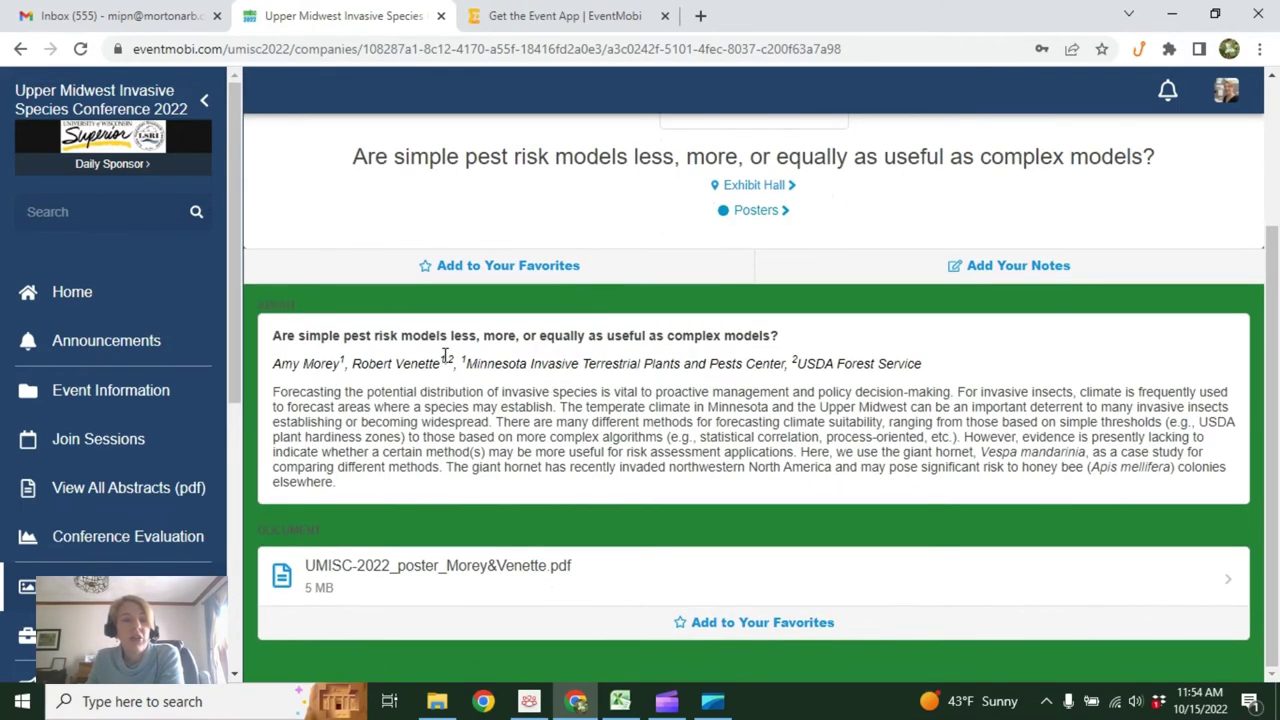
{"action": "left_click", "coordinate": [466, 574]}
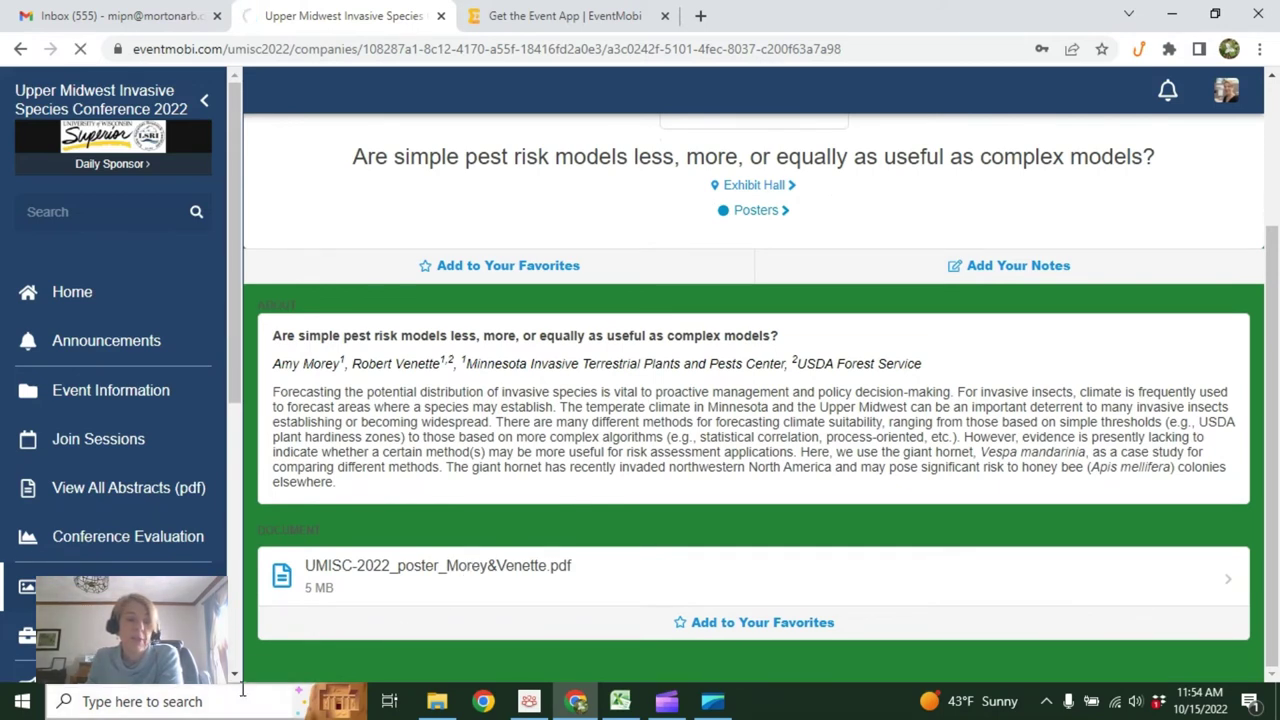
{"action": "left_click", "coordinate": [212, 655]}
{"action": "left_click", "coordinate": [244, 514]}
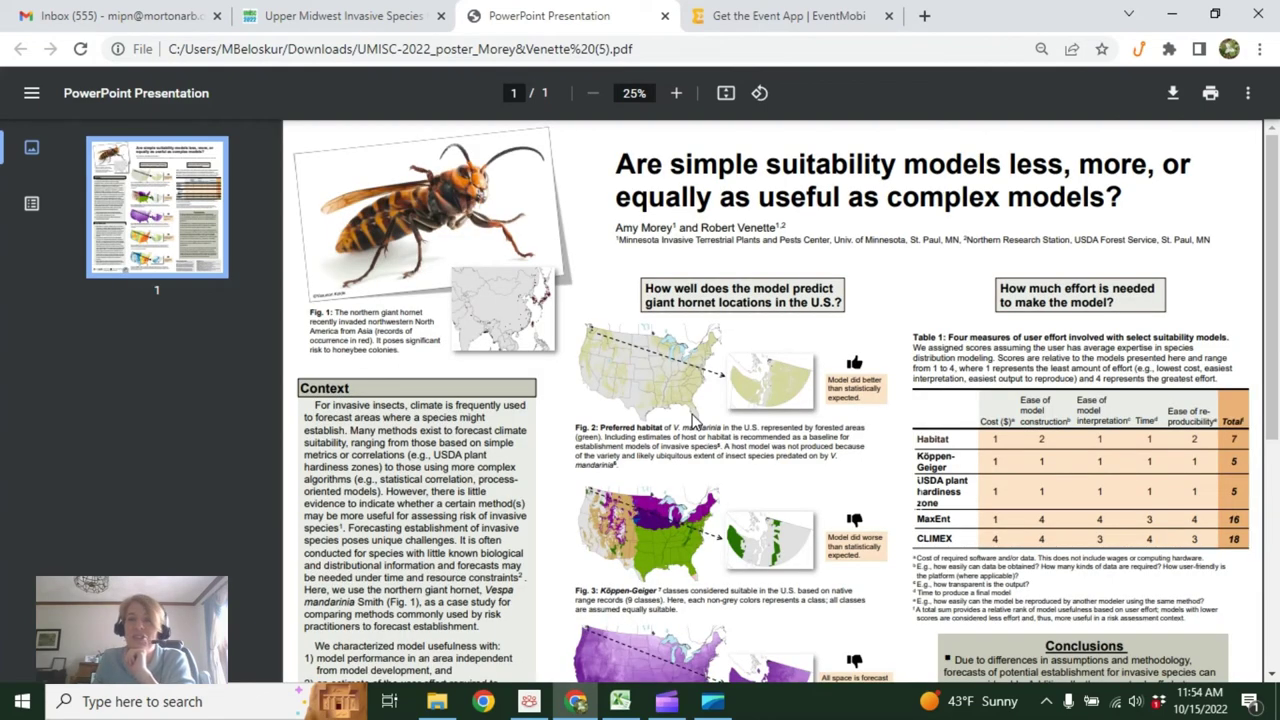
Step: Look through the full poster PDF, close it, and return to the conference home page
{"action": "scroll", "coordinate": [695, 420], "scroll_direction": "down", "scroll_amount": 5}
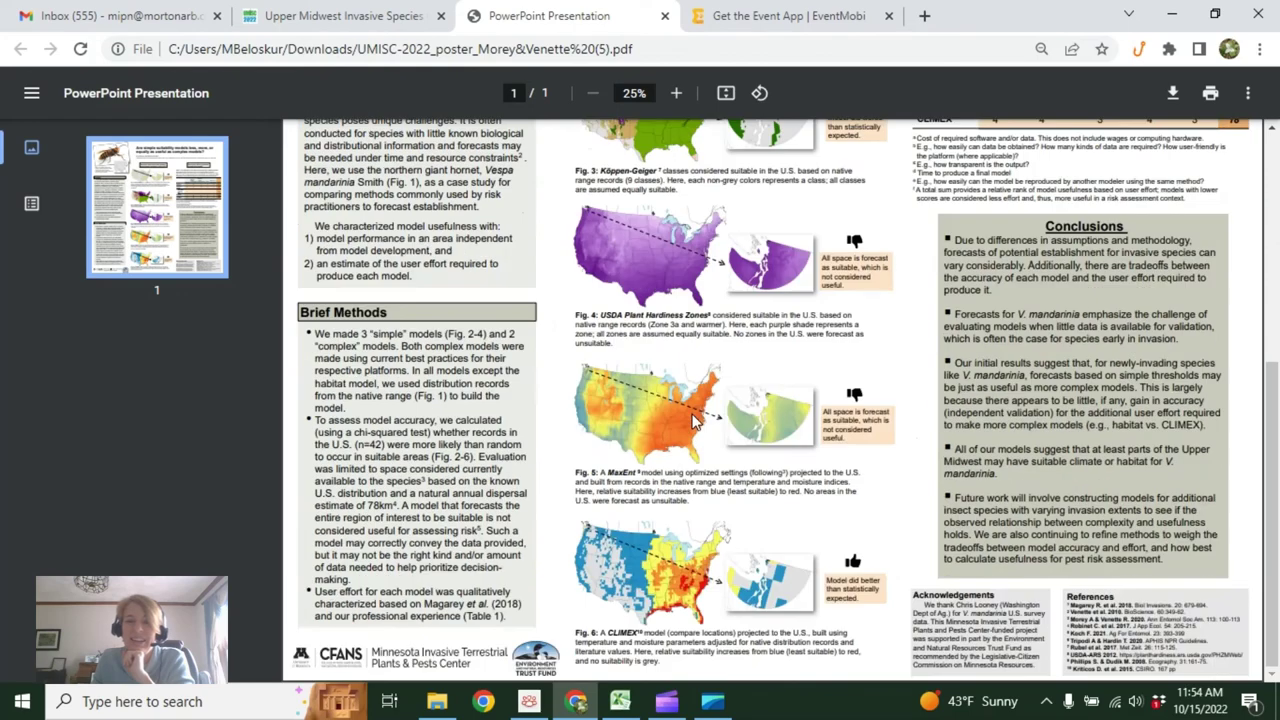
{"action": "scroll", "coordinate": [695, 420], "scroll_direction": "up", "scroll_amount": 5}
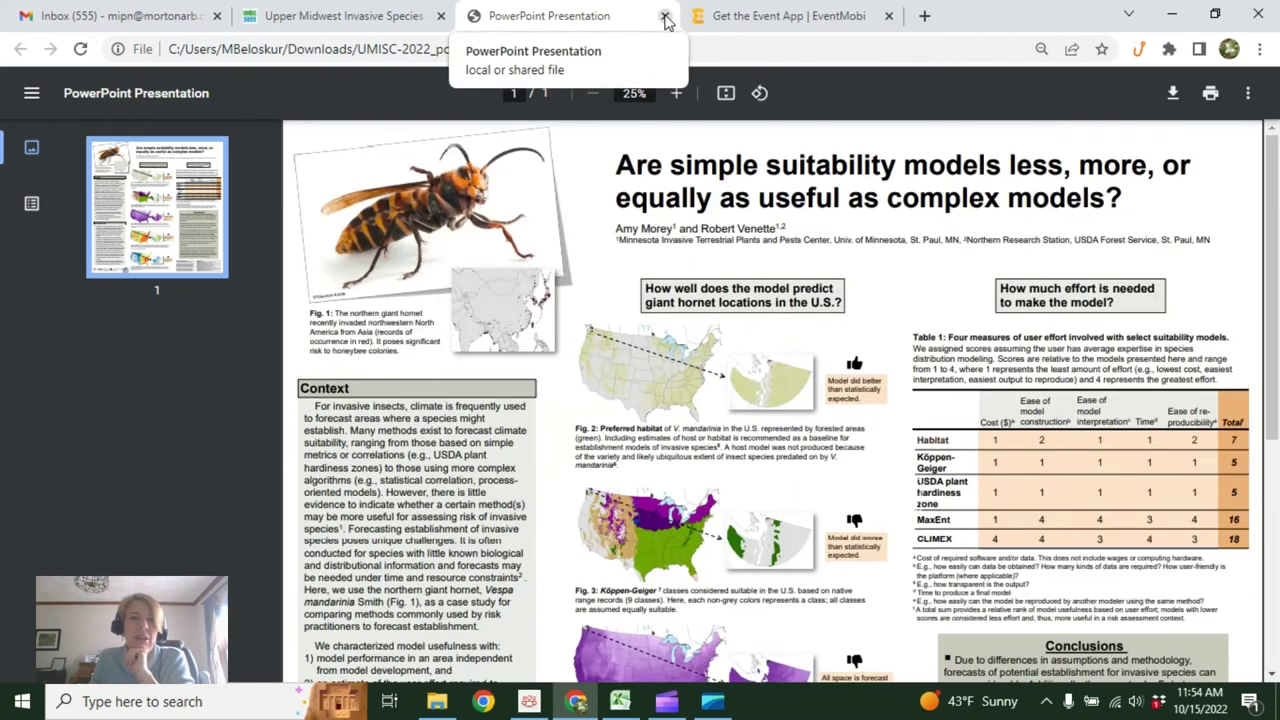
{"action": "left_click", "coordinate": [665, 16]}
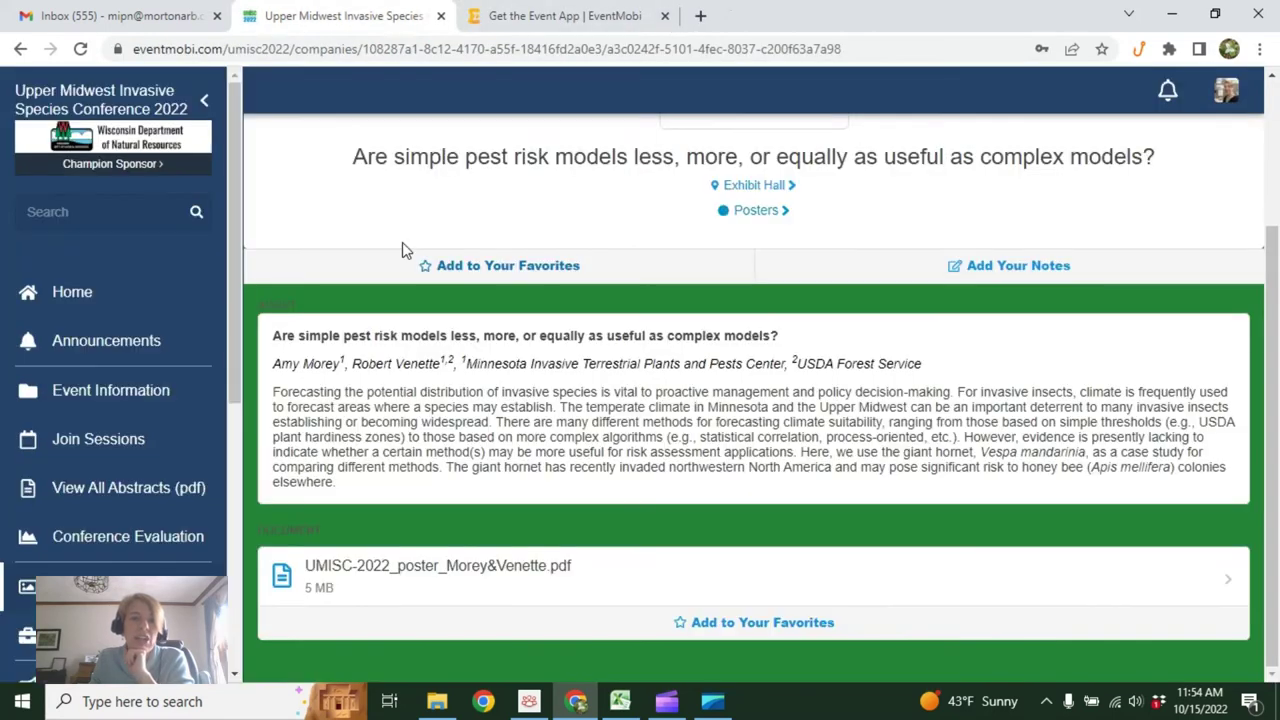
{"action": "left_click", "coordinate": [70, 300]}
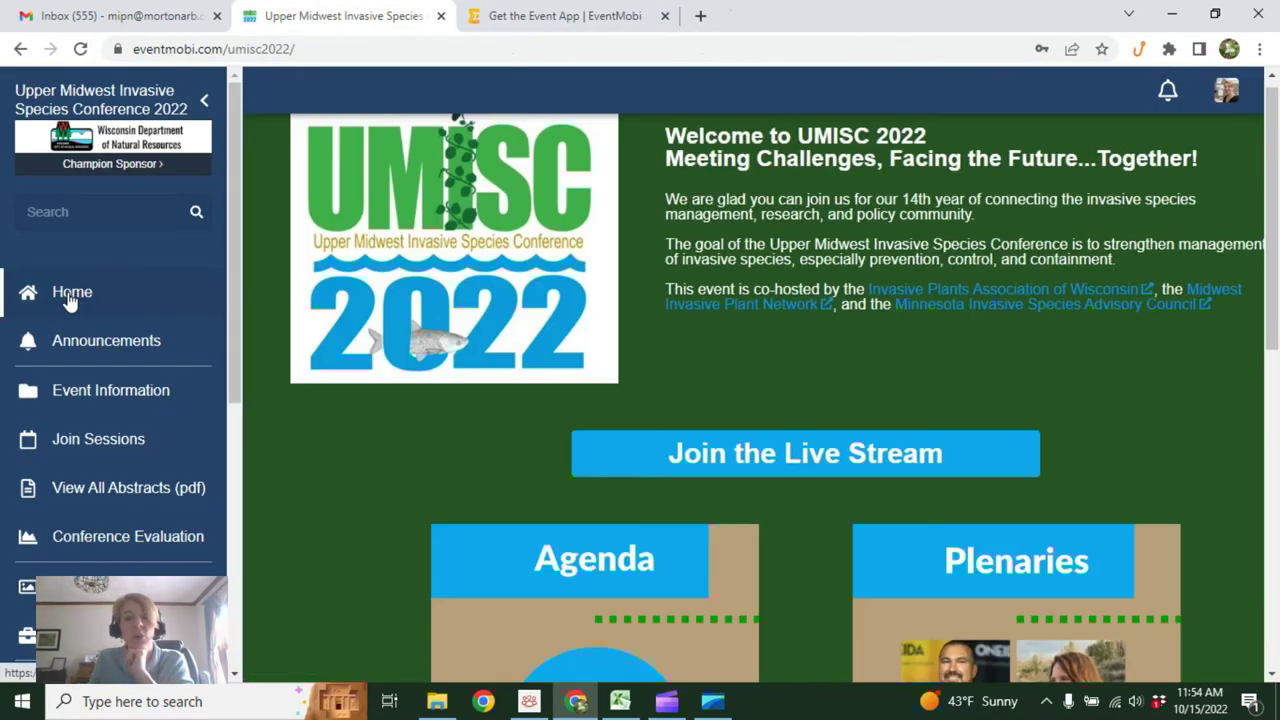
Step: Open the group discussions from the home page and view the Troubleshooting, General Chat, Plenary Takeaways, CISMA/CWMA/PRISM After Hours and Final Thoughts boards
{"action": "scroll", "coordinate": [638, 488], "scroll_direction": "down", "scroll_amount": 3}
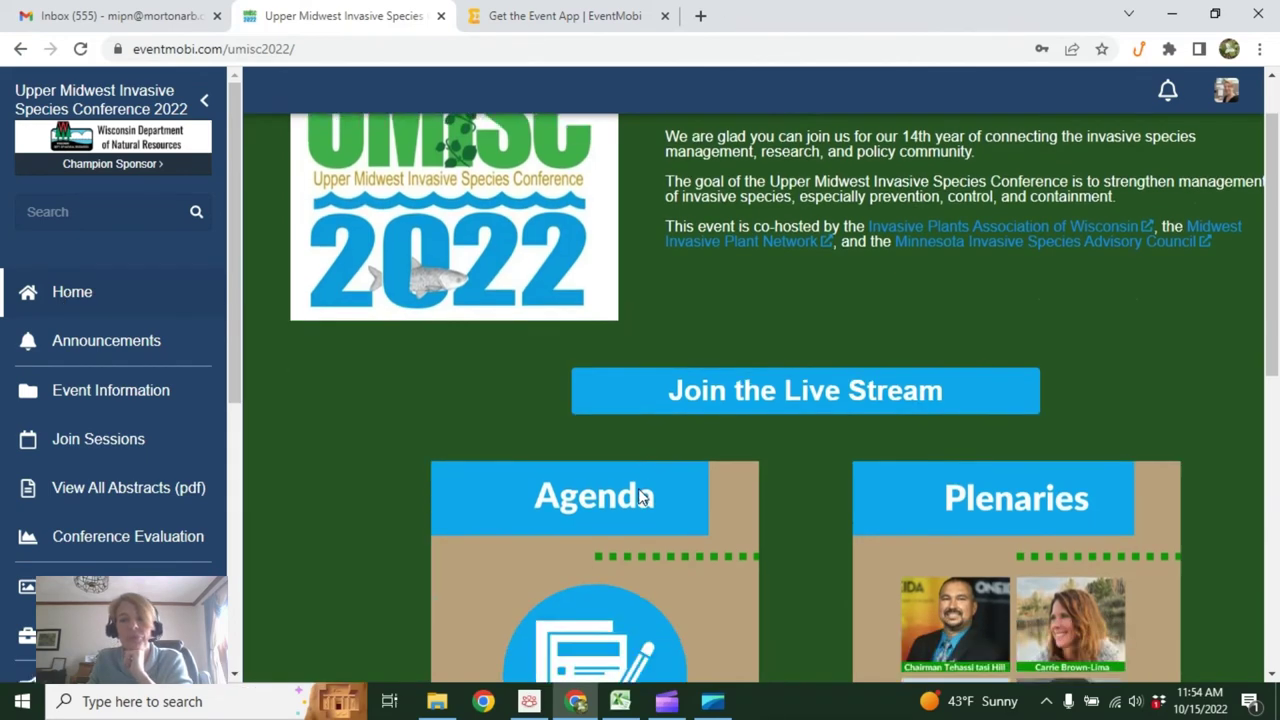
{"action": "scroll", "coordinate": [640, 485], "scroll_direction": "down", "scroll_amount": 4}
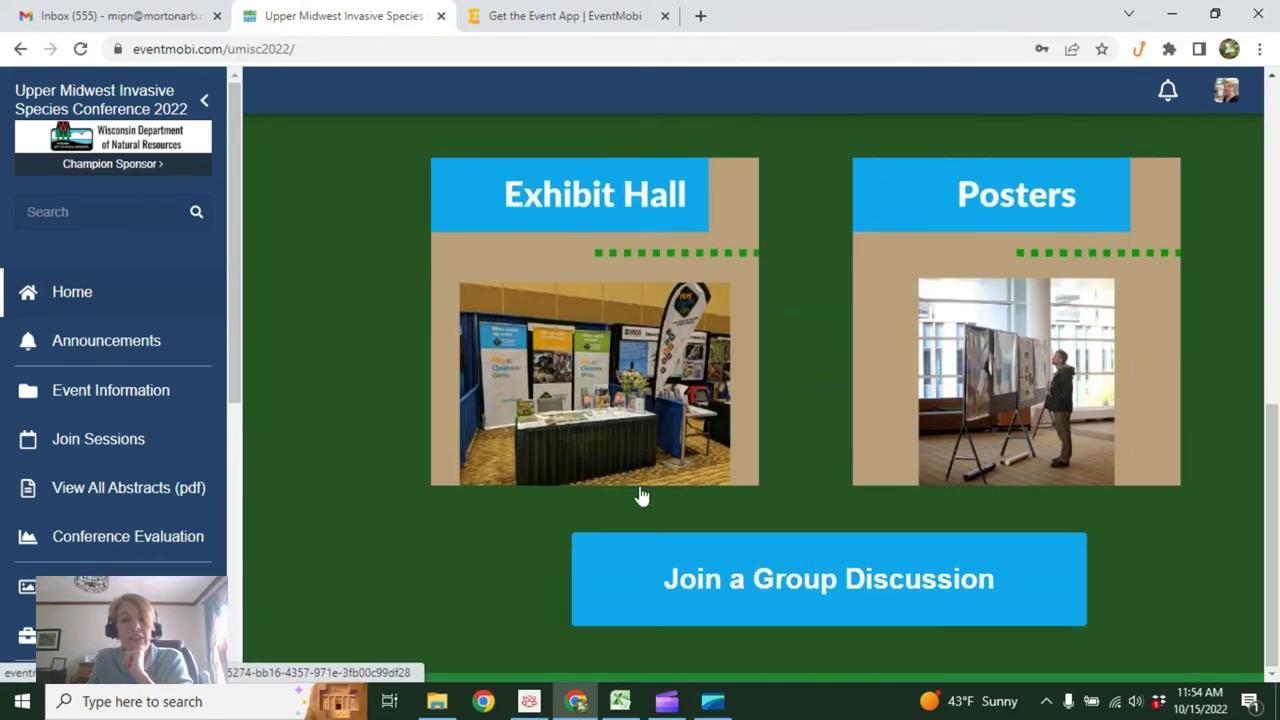
{"action": "left_click", "coordinate": [830, 605]}
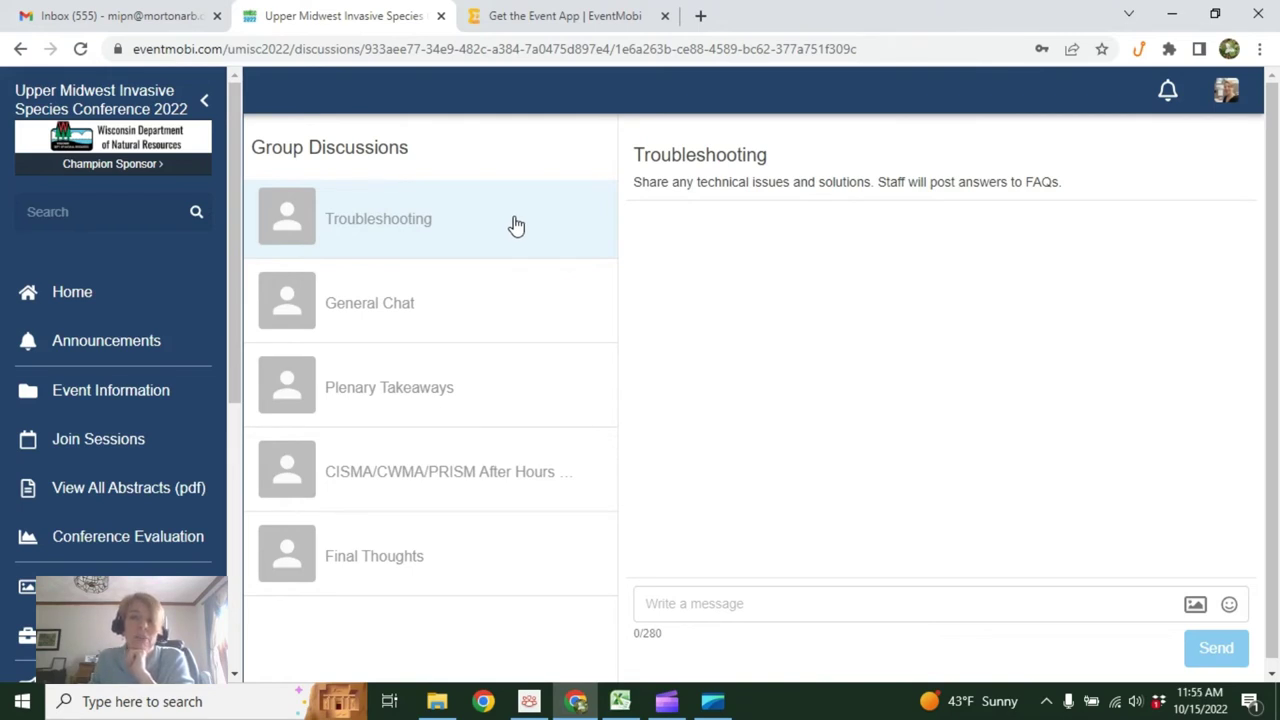
{"action": "left_click", "coordinate": [453, 305]}
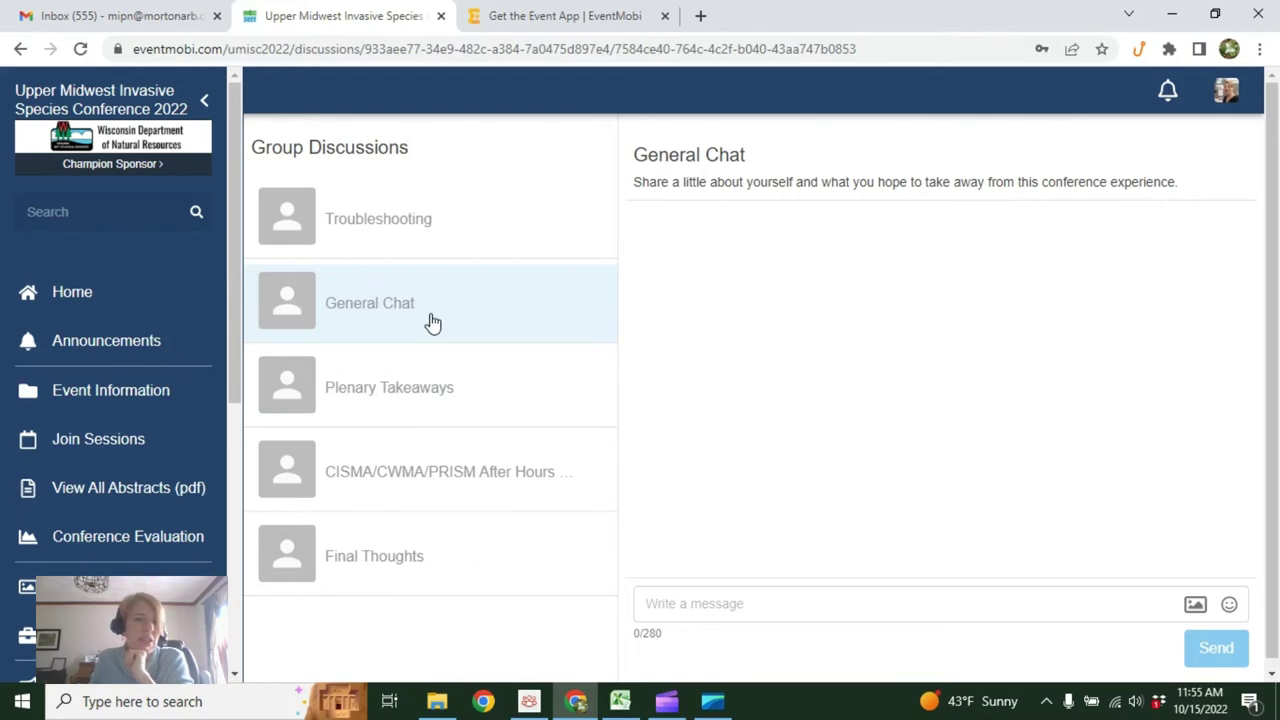
{"action": "left_click", "coordinate": [431, 400]}
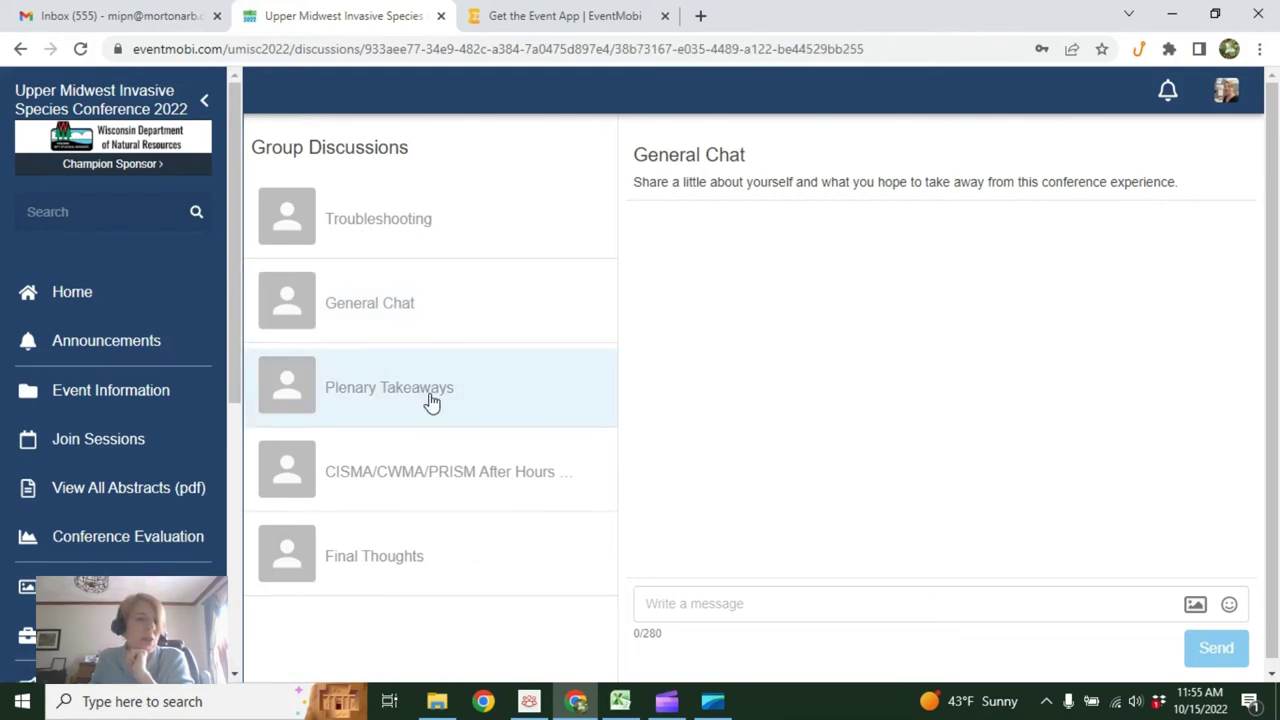
{"action": "left_click", "coordinate": [422, 474]}
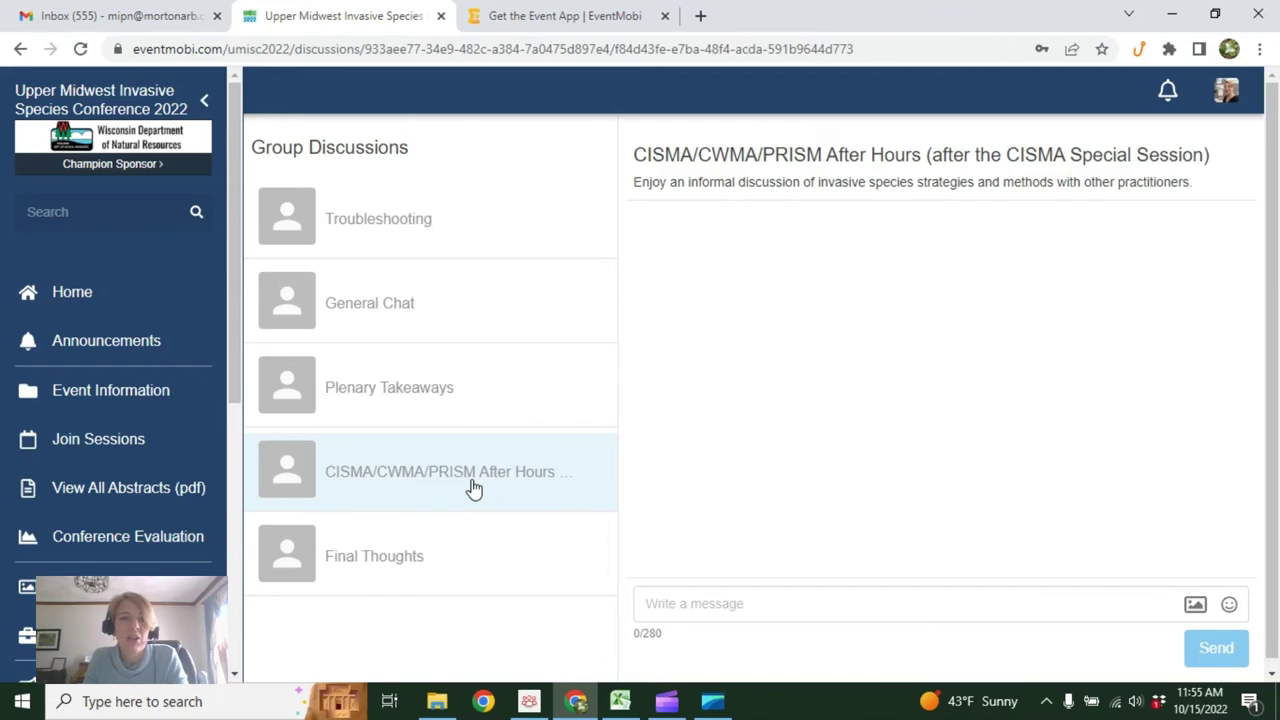
{"action": "left_click", "coordinate": [443, 590]}
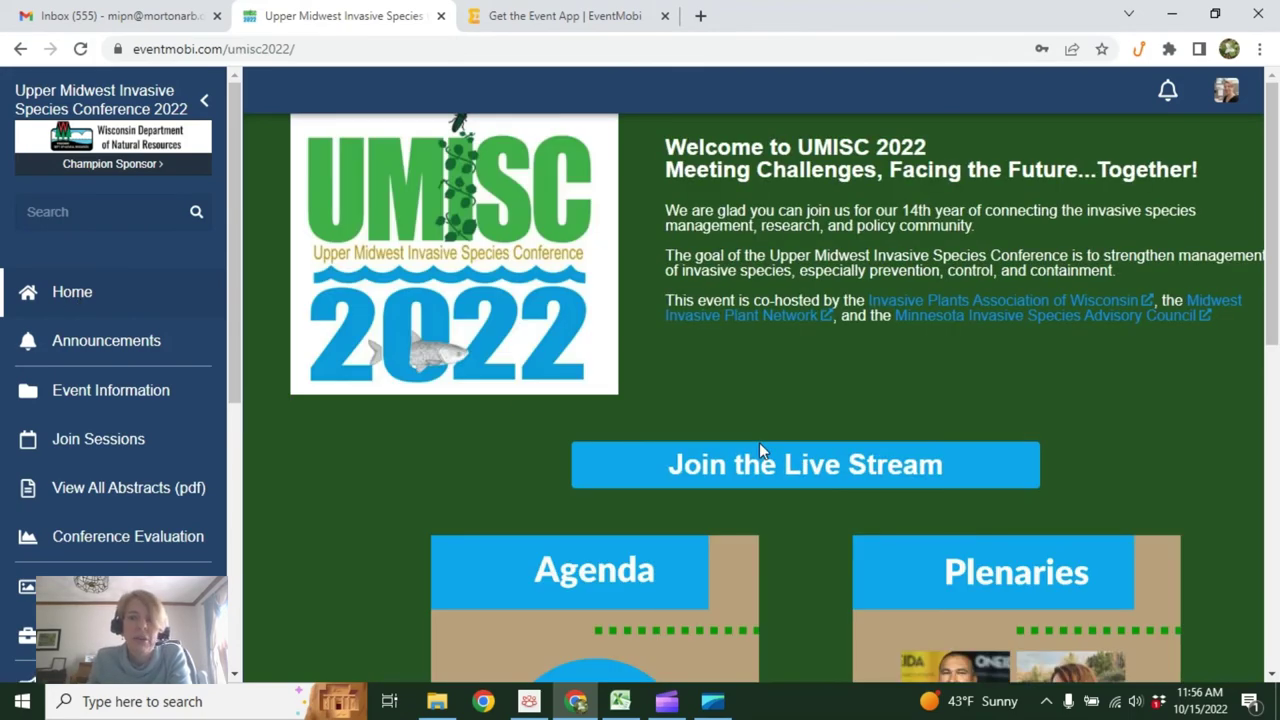
Step: Open the October 25 session "AIS Prevention and Early Detection in the Great Lakes" through the home page's live stream link
{"action": "scroll", "coordinate": [759, 442], "scroll_direction": "down", "scroll_amount": 5}
{"action": "scroll", "coordinate": [759, 451], "scroll_direction": "down", "scroll_amount": 2}
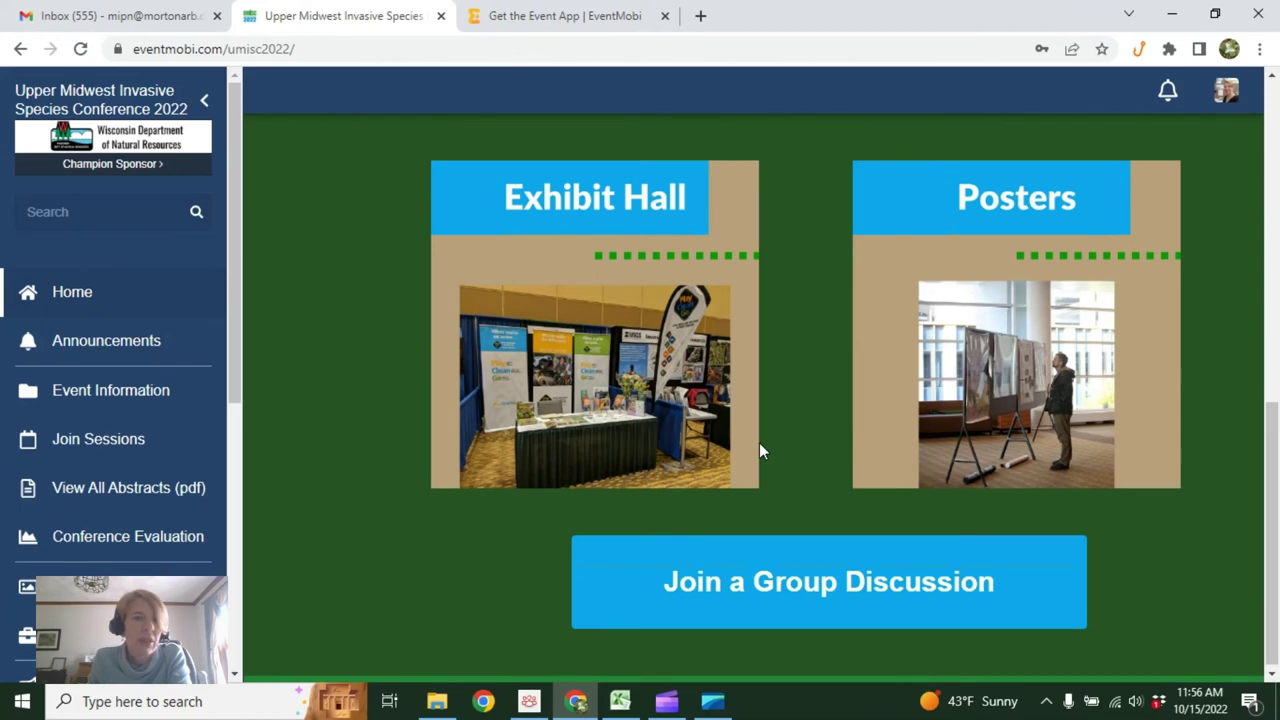
{"action": "scroll", "coordinate": [617, 459], "scroll_direction": "up", "scroll_amount": 7}
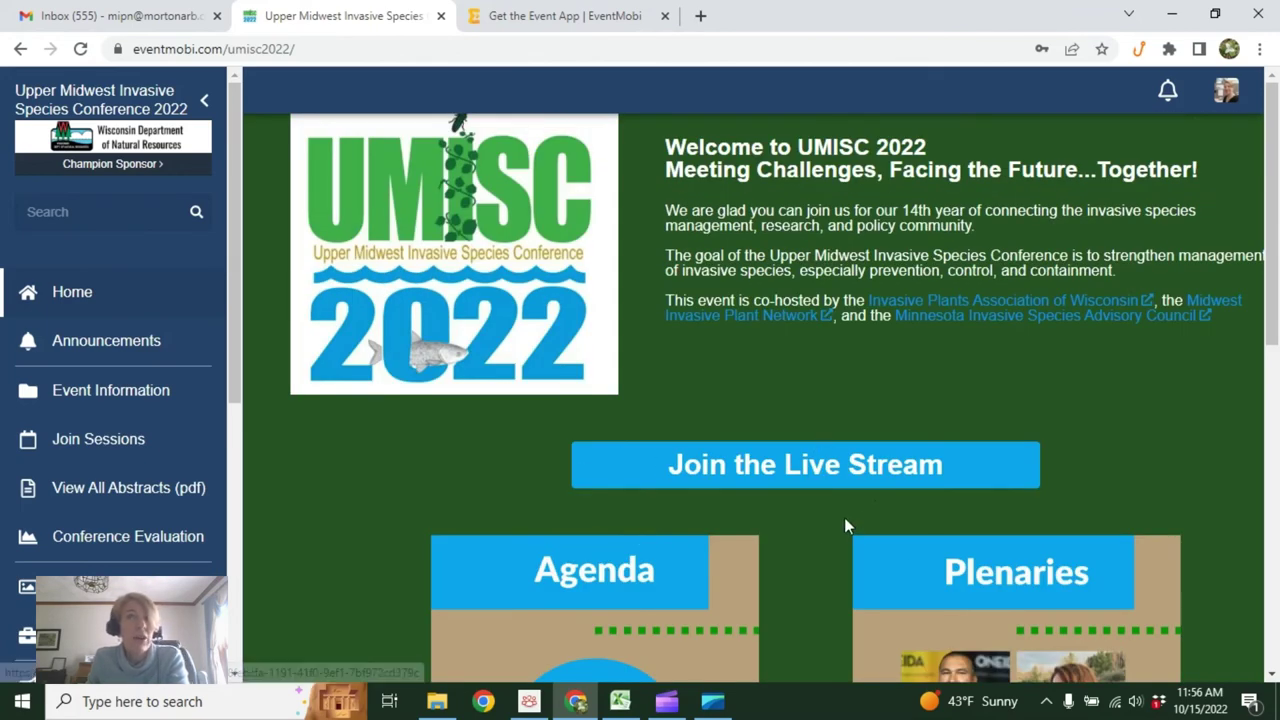
{"action": "left_click", "coordinate": [797, 480]}
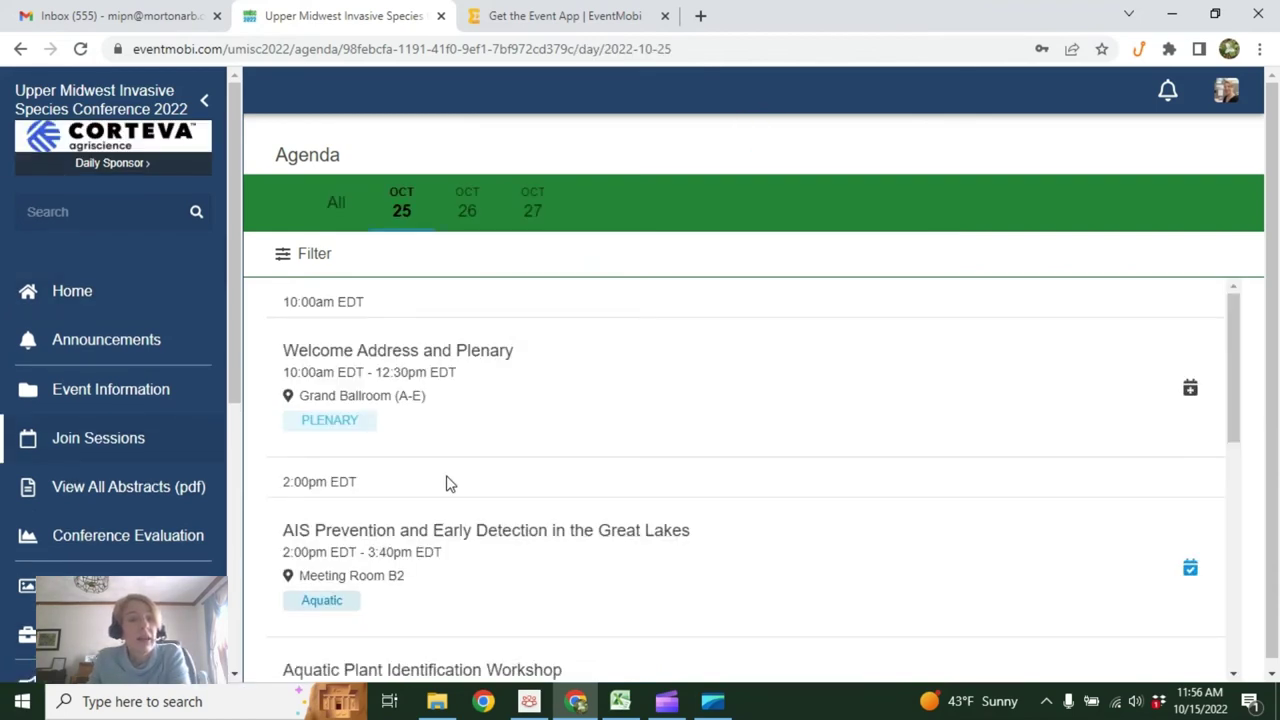
{"action": "scroll", "coordinate": [447, 483], "scroll_direction": "down", "scroll_amount": 2}
{"action": "left_click", "coordinate": [415, 395]}
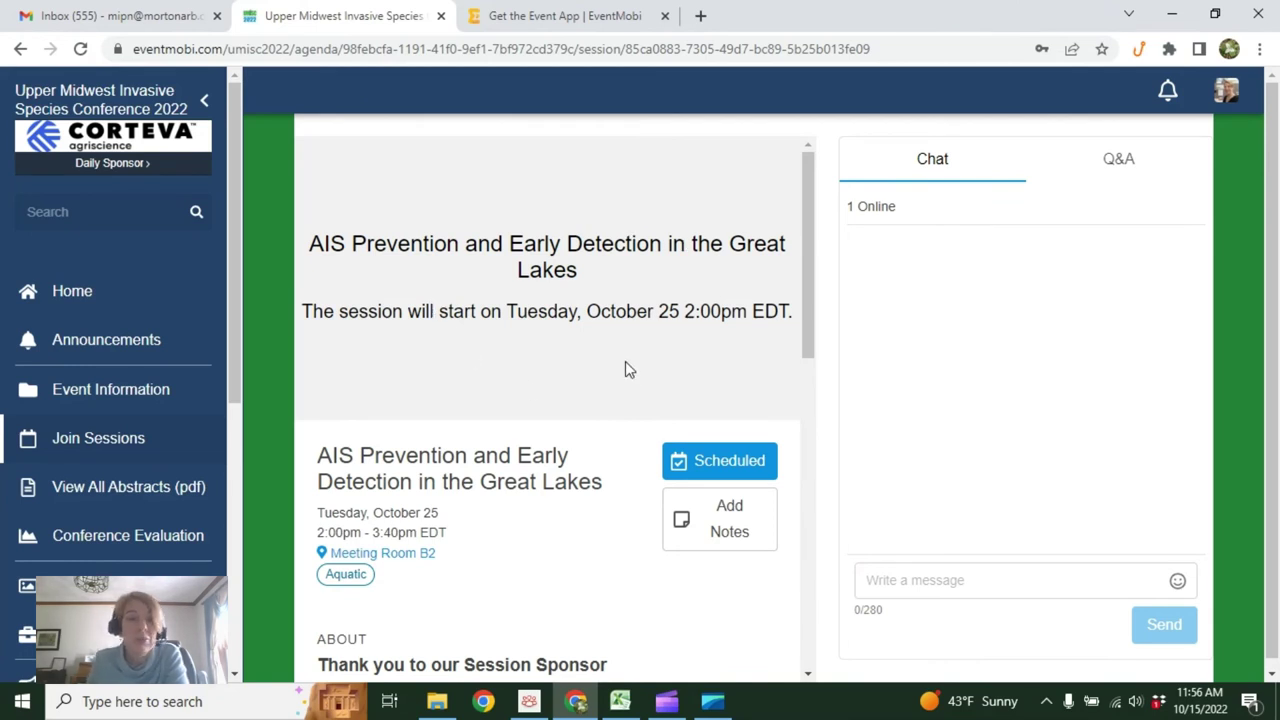
Step: Look at the session's notes form without saving a note, then view its Q&A and the session details
{"action": "left_click", "coordinate": [723, 540]}
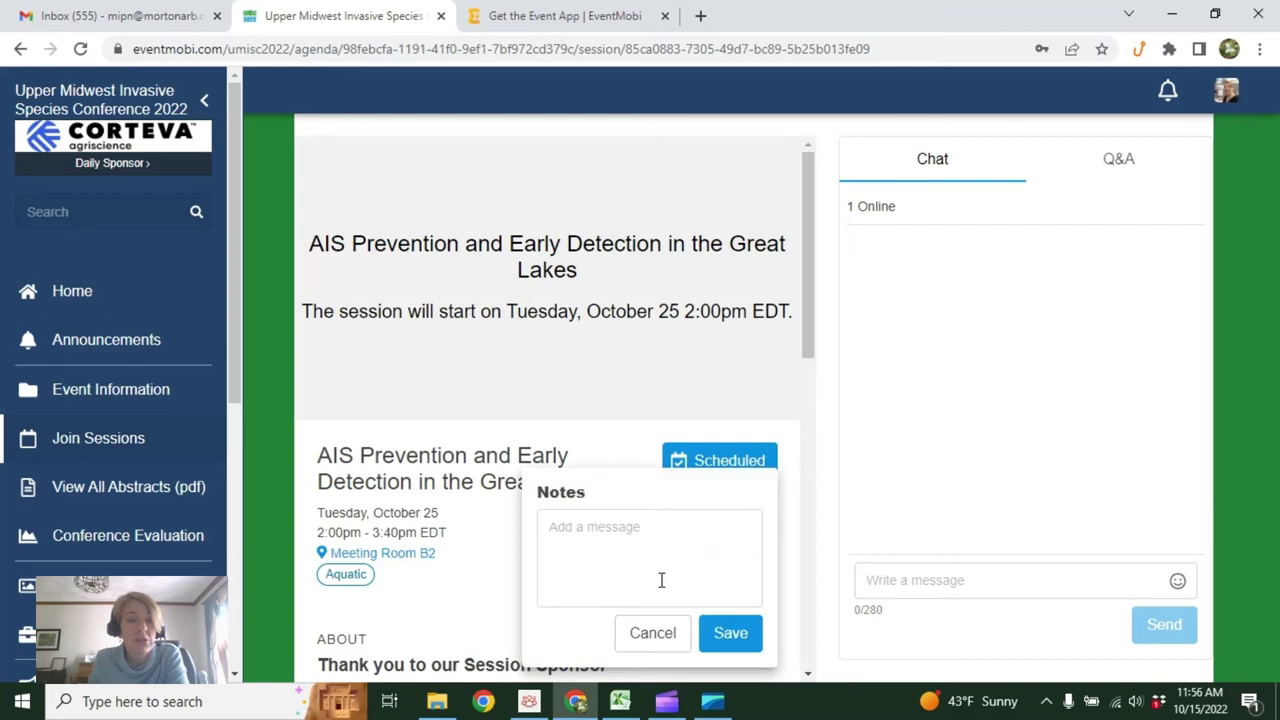
{"action": "left_click", "coordinate": [652, 642]}
{"action": "left_click", "coordinate": [1137, 170]}
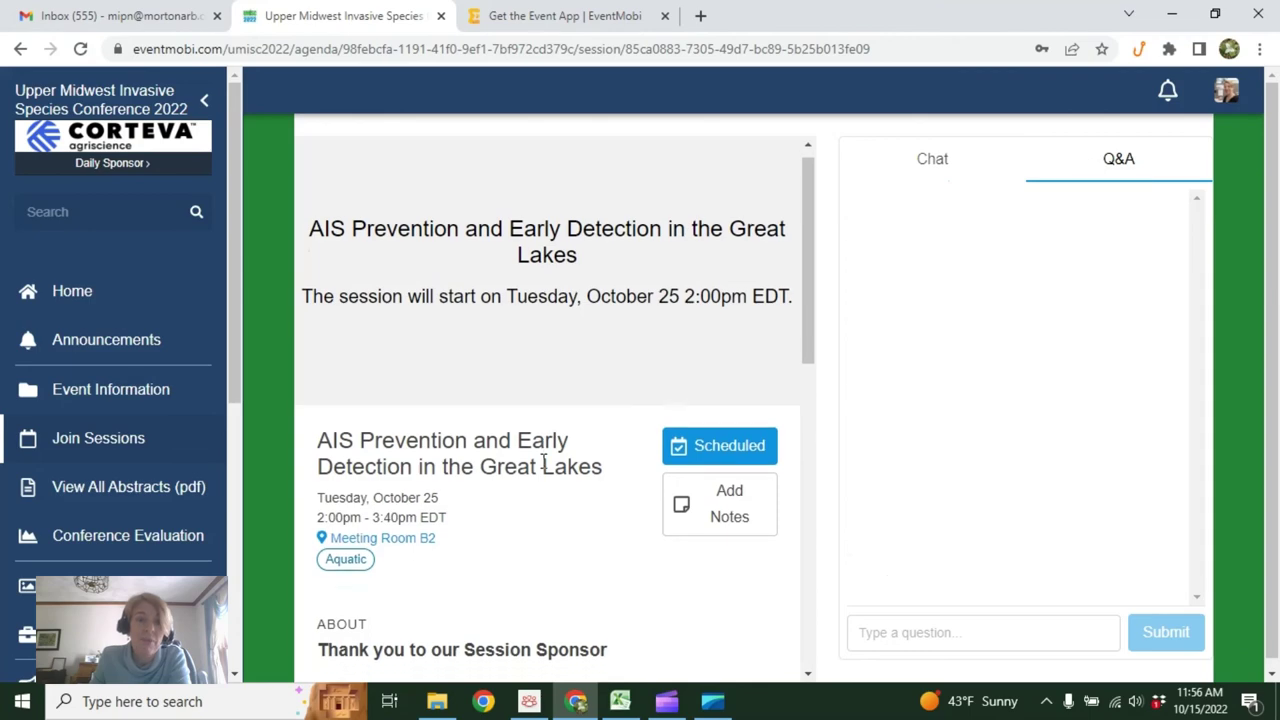
{"action": "scroll", "coordinate": [477, 624], "scroll_direction": "down", "scroll_amount": 10}
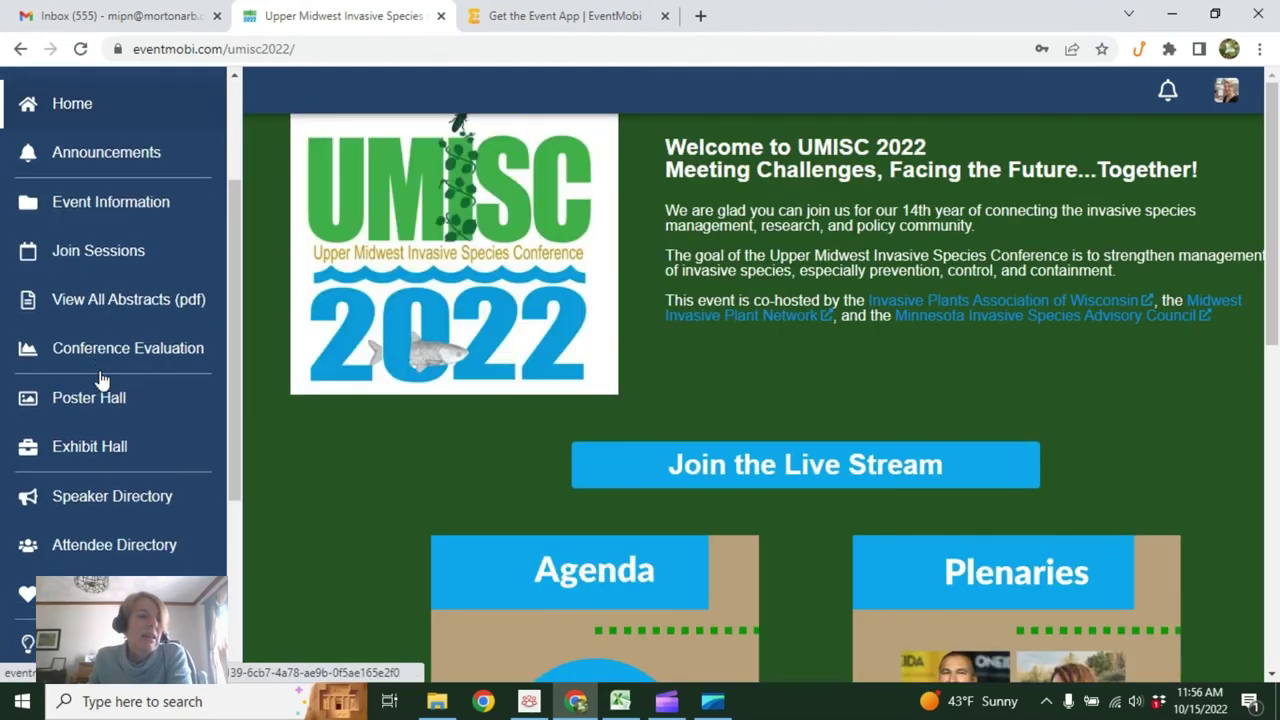
Step: View the Speaker Directory, the Attendee Directory and the UMISC Staff Directory in turn
{"action": "scroll", "coordinate": [100, 378], "scroll_direction": "down", "scroll_amount": 1}
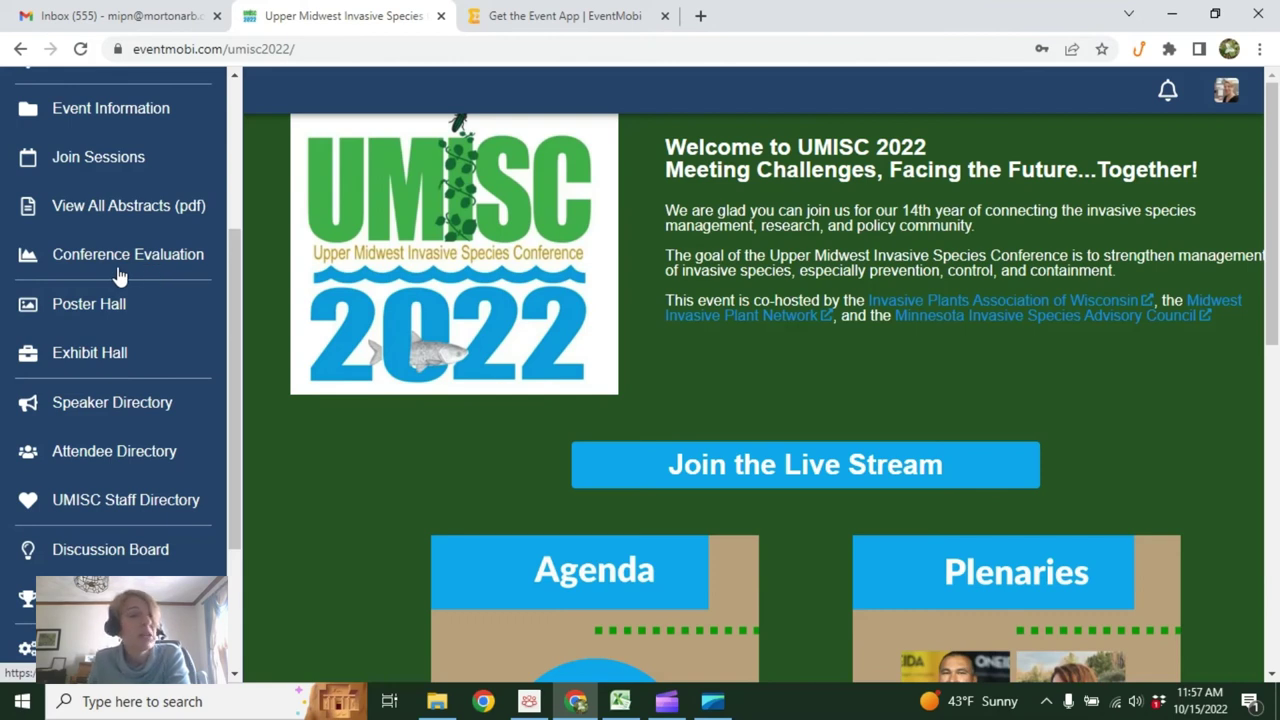
{"action": "scroll", "coordinate": [120, 275], "scroll_direction": "down", "scroll_amount": 3}
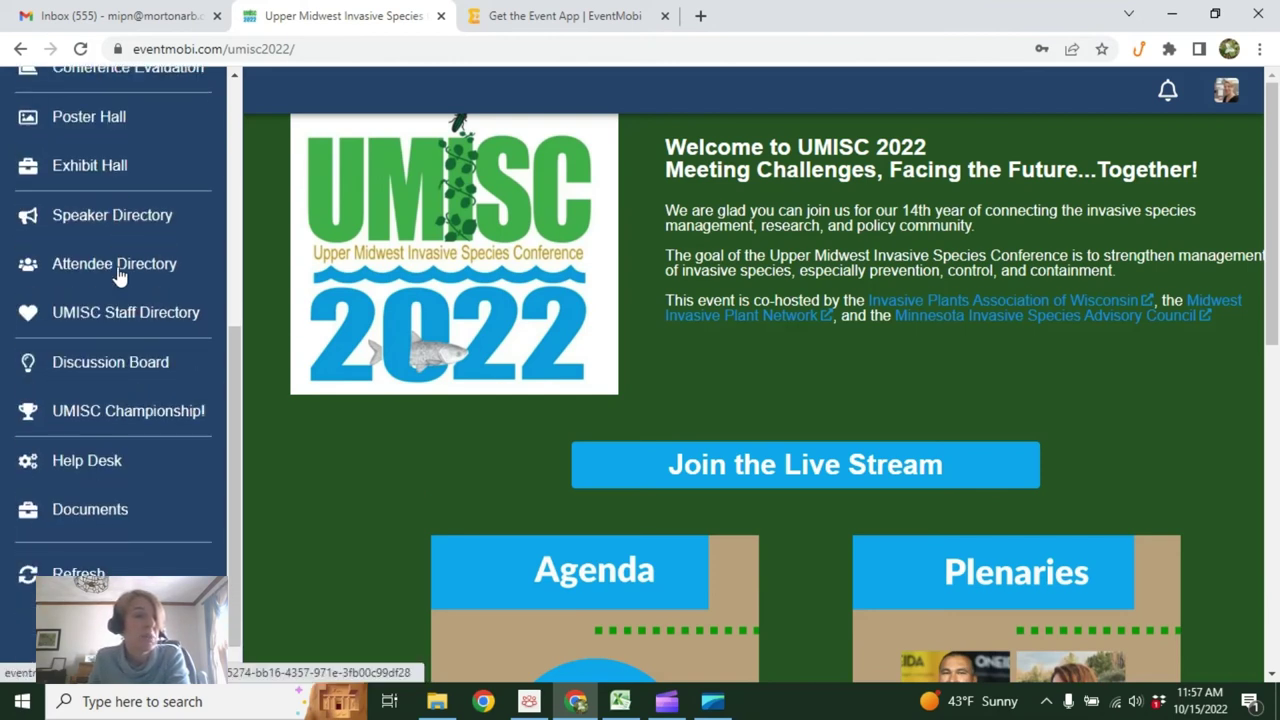
{"action": "left_click", "coordinate": [114, 220]}
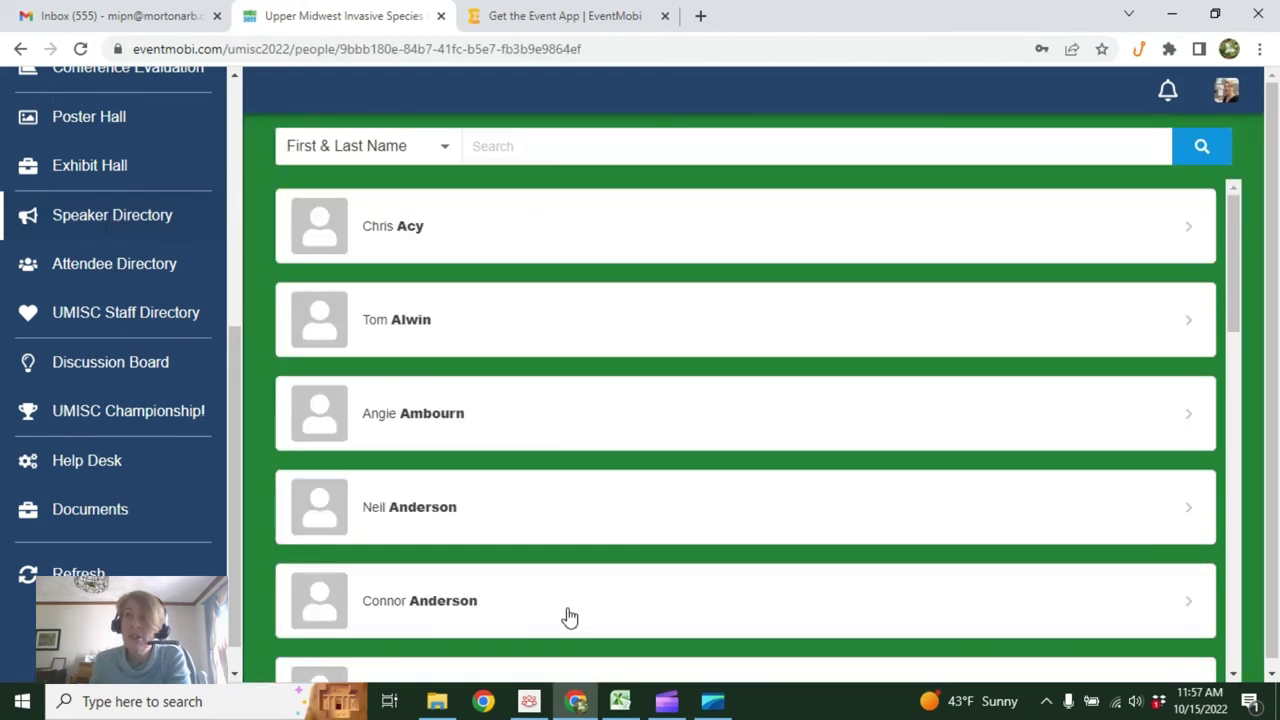
{"action": "left_click", "coordinate": [145, 268]}
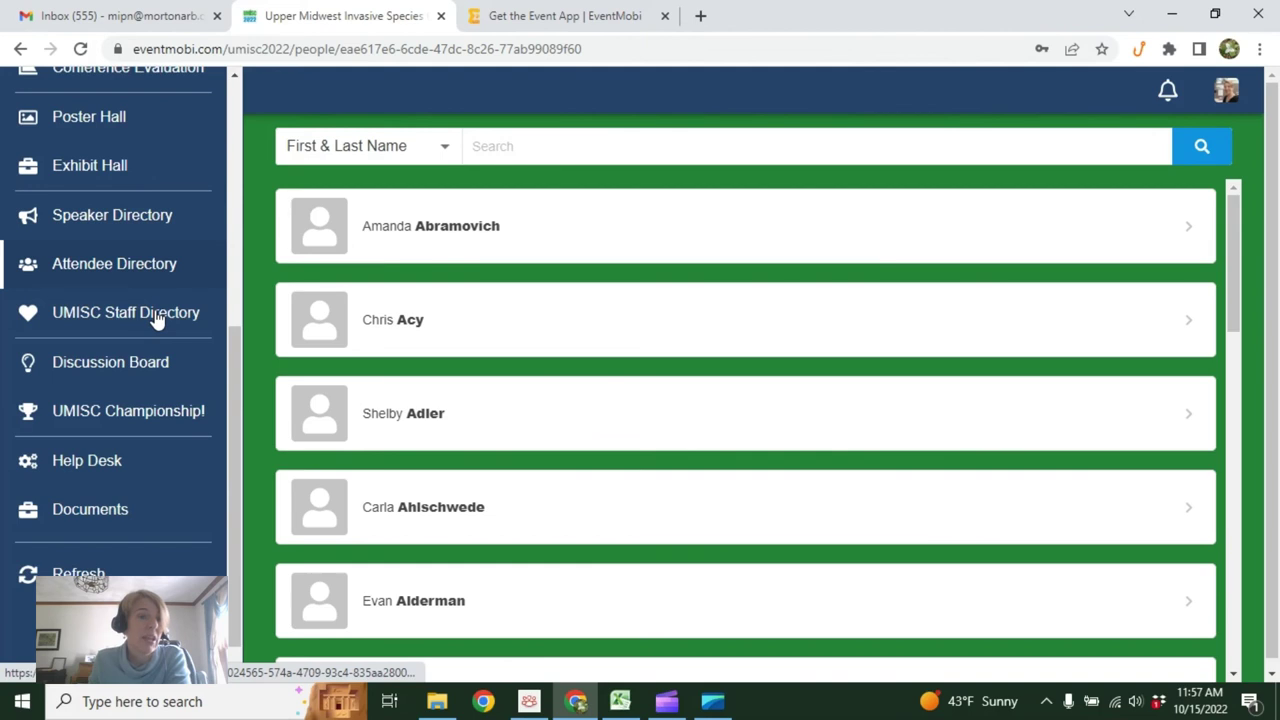
{"action": "left_click", "coordinate": [156, 319]}
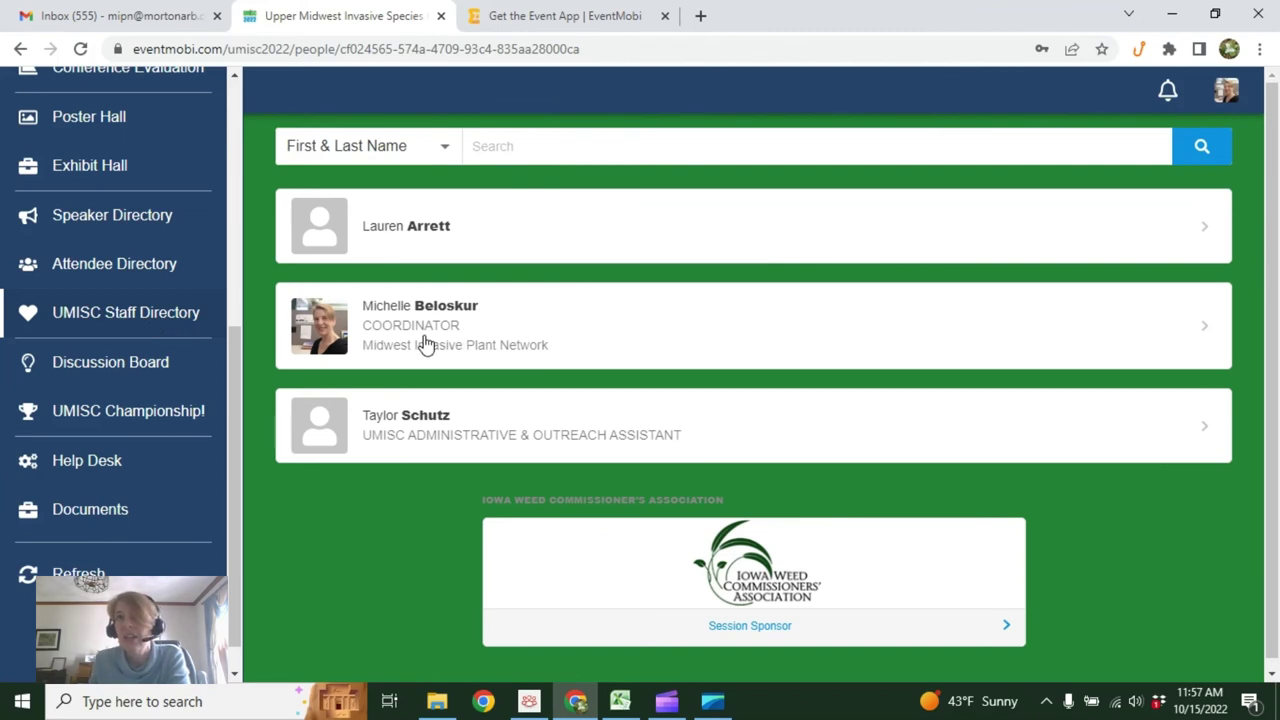
Step: Open the UMISC Championship page and review its leaderboard and the list of challenges with their point values
{"action": "left_click", "coordinate": [137, 416]}
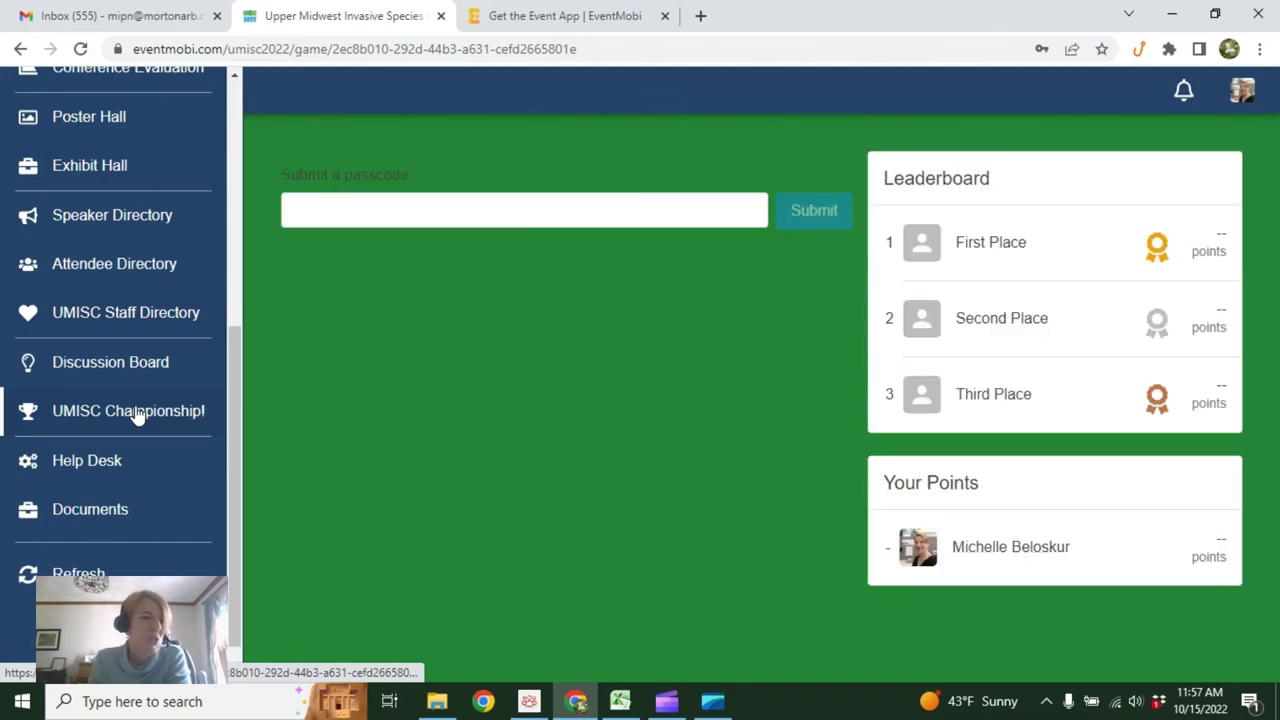
{"action": "scroll", "coordinate": [561, 453], "scroll_direction": "down", "scroll_amount": 2}
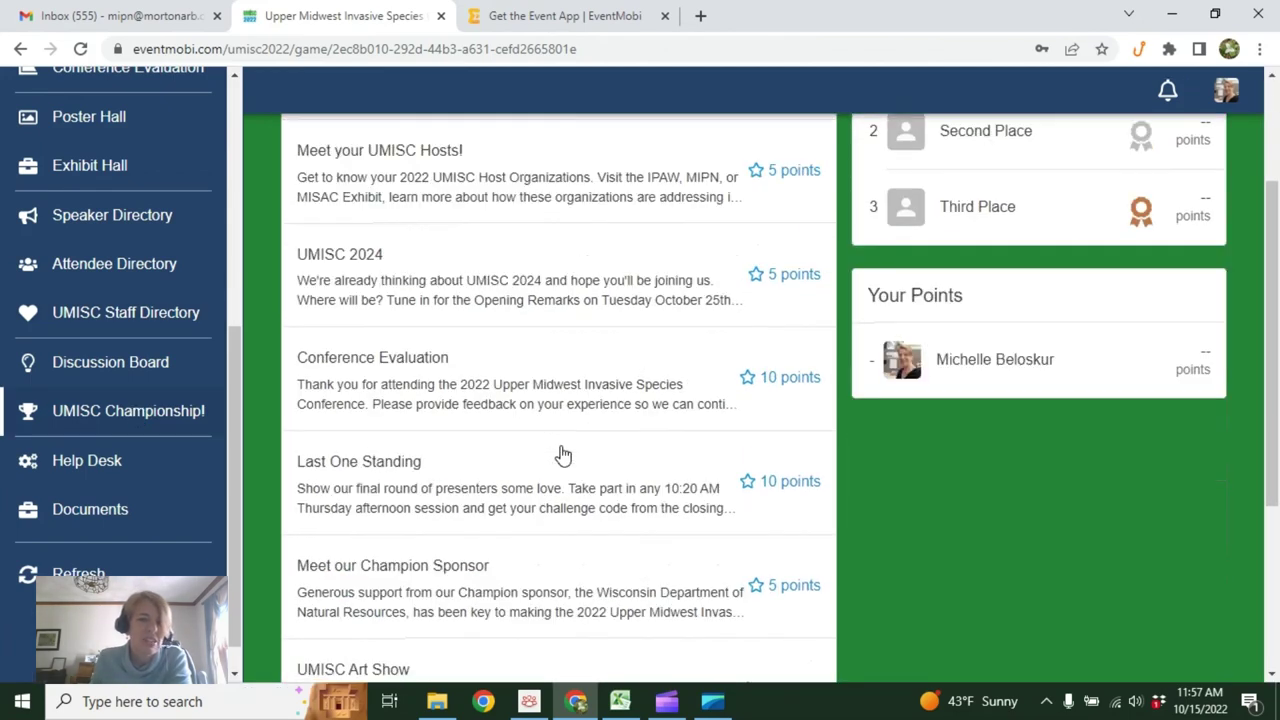
{"action": "scroll", "coordinate": [563, 455], "scroll_direction": "down", "scroll_amount": 1}
{"action": "scroll", "coordinate": [563, 455], "scroll_direction": "down", "scroll_amount": 1}
{"action": "scroll", "coordinate": [563, 455], "scroll_direction": "up", "scroll_amount": 2}
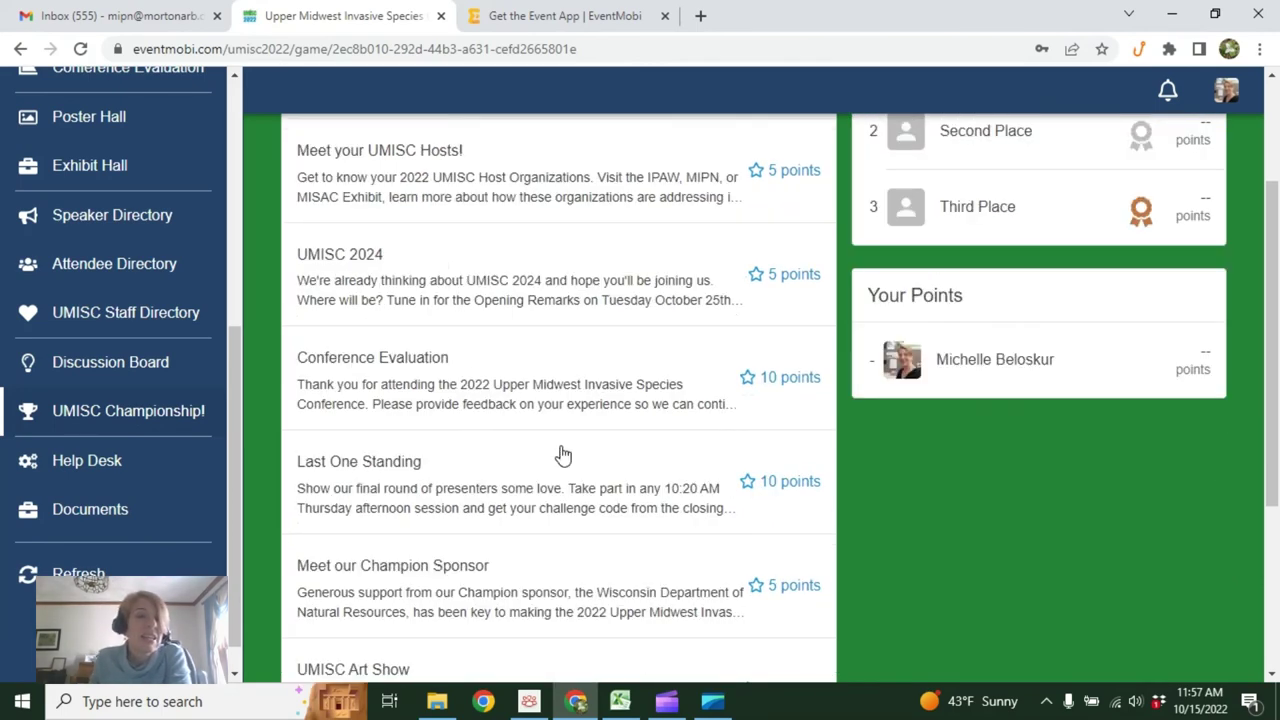
{"action": "scroll", "coordinate": [563, 455], "scroll_direction": "up", "scroll_amount": 1}
{"action": "scroll", "coordinate": [563, 455], "scroll_direction": "down", "scroll_amount": 4}
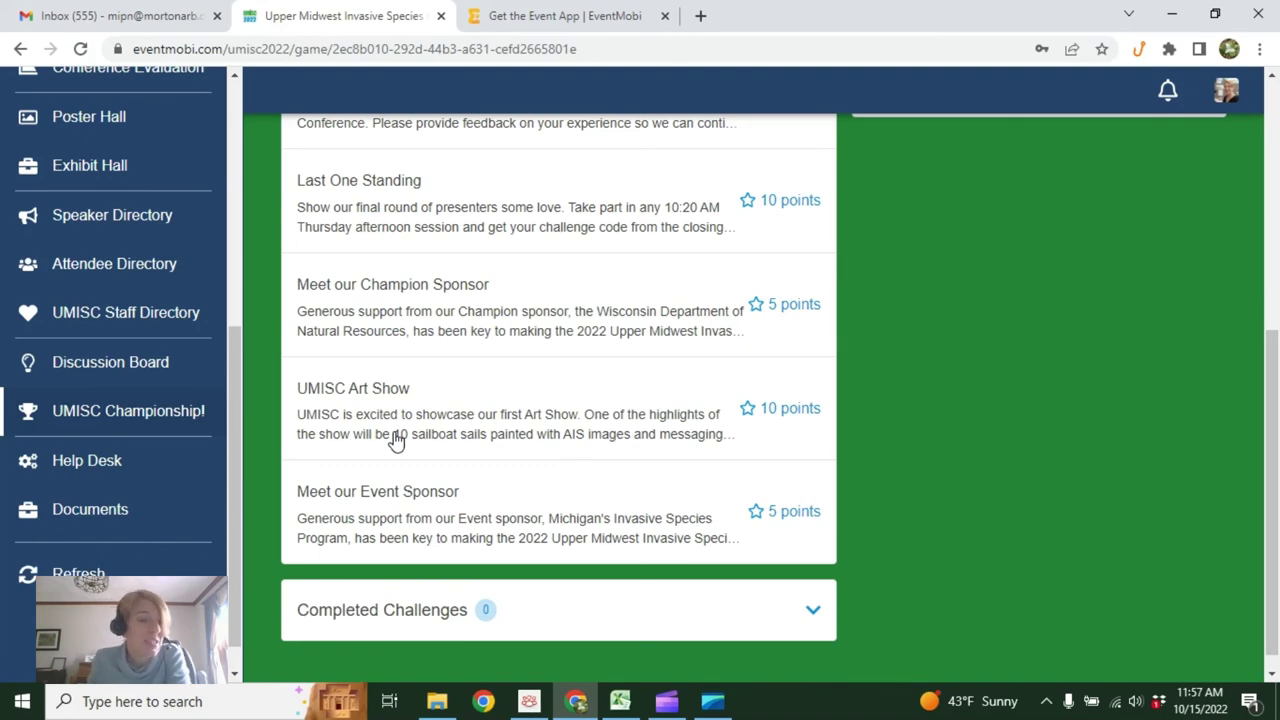
{"action": "scroll", "coordinate": [451, 463], "scroll_direction": "up", "scroll_amount": 3}
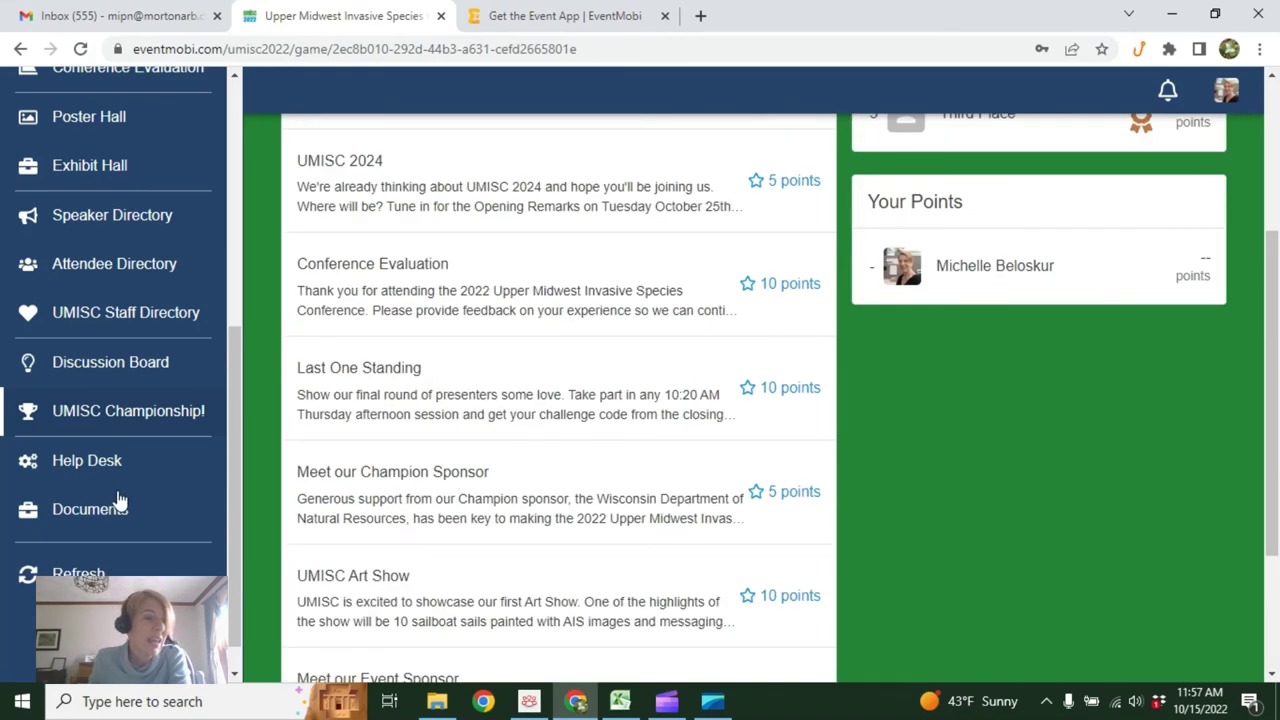
Step: Open the conference's Documents section and search it for "cd3"
{"action": "scroll", "coordinate": [114, 500], "scroll_direction": "up", "scroll_amount": 6}
{"action": "scroll", "coordinate": [114, 500], "scroll_direction": "down", "scroll_amount": 6}
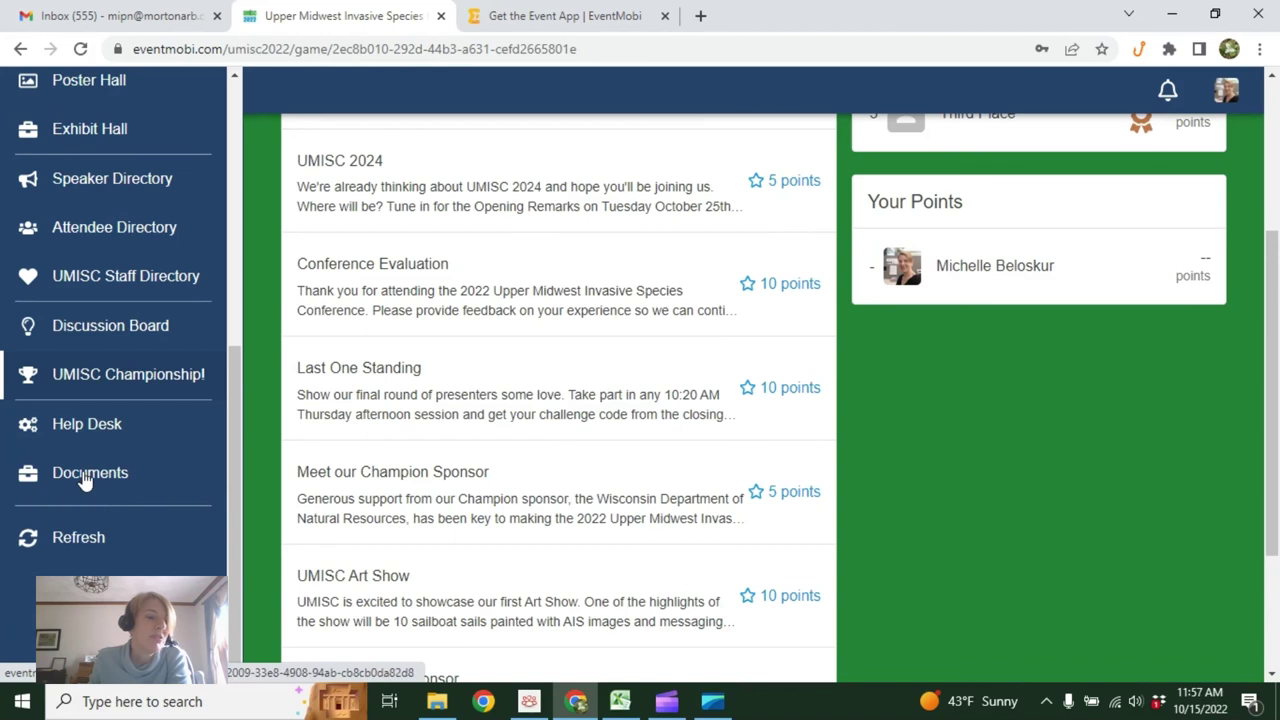
{"action": "left_click", "coordinate": [85, 479]}
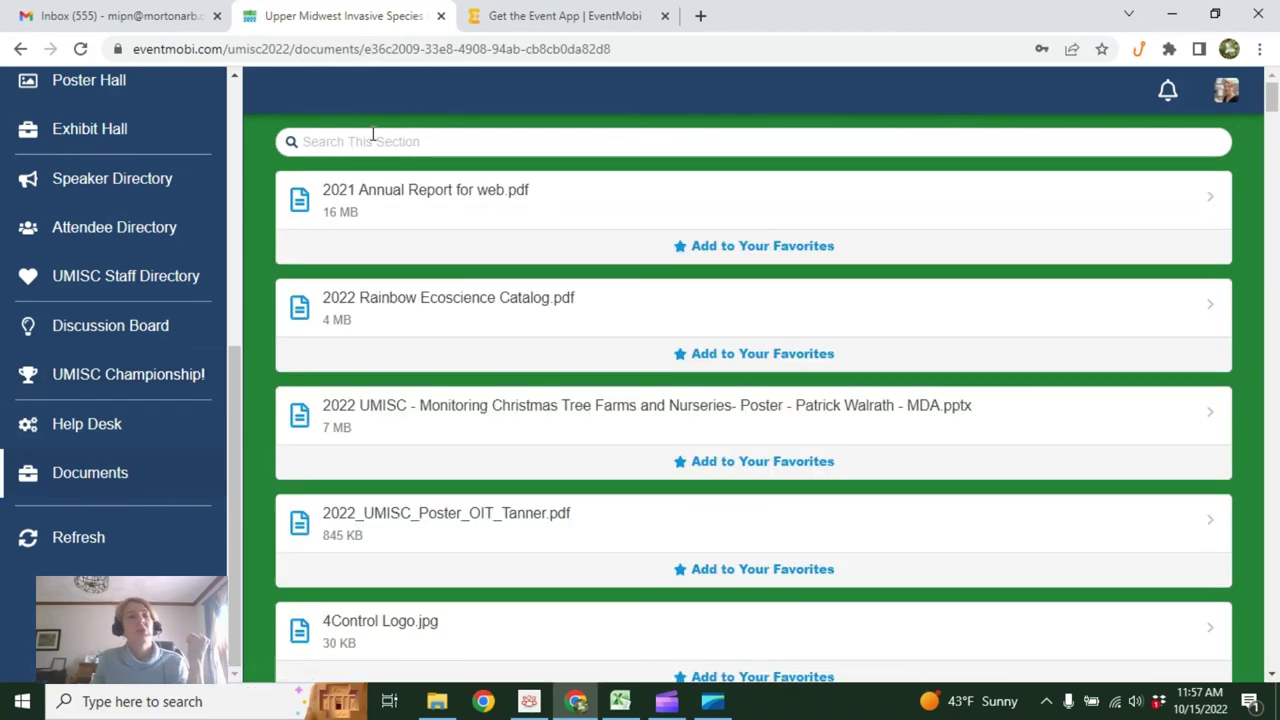
{"action": "left_click", "coordinate": [372, 138]}
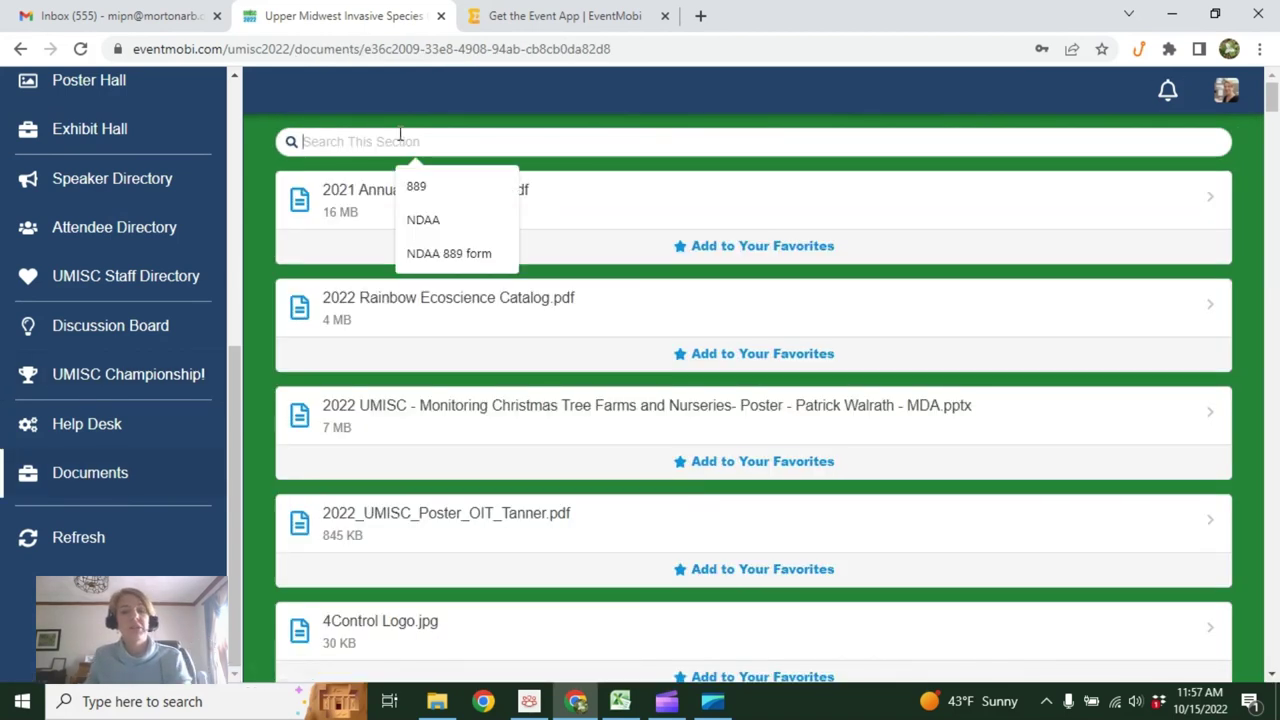
{"action": "type", "text": "cd3"}
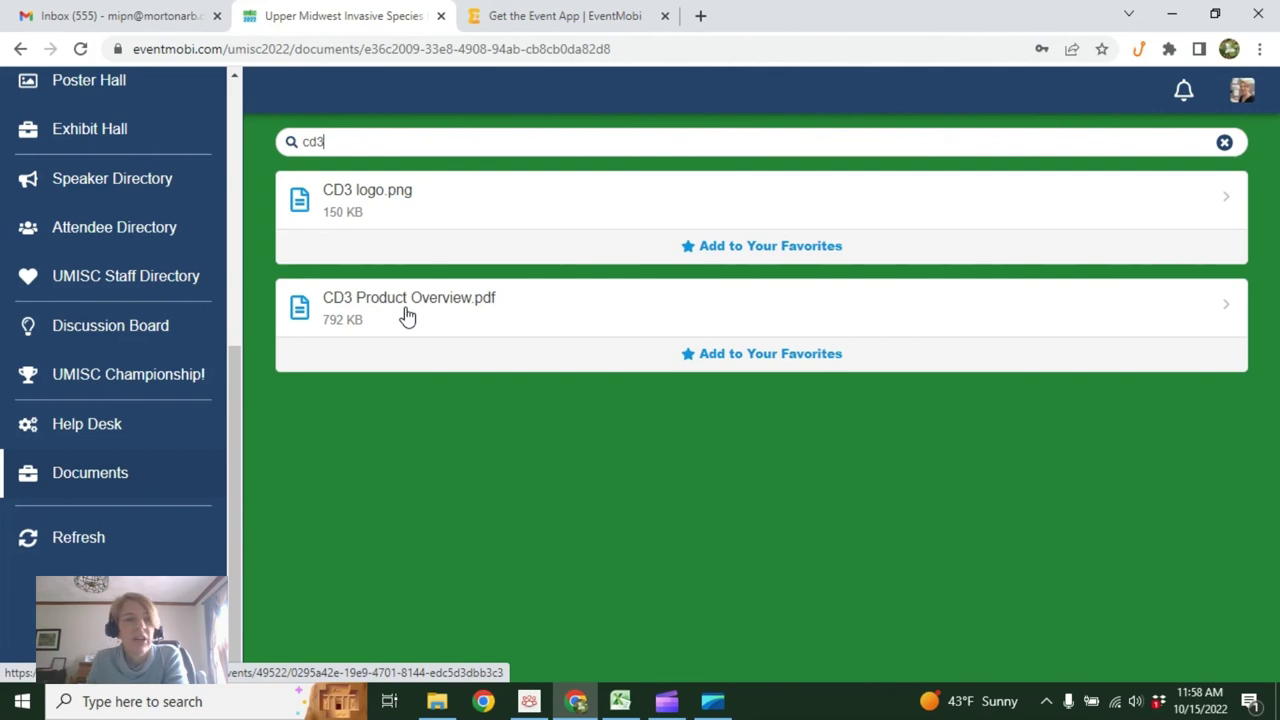
Step: Return to the conference home page, view the "Get the Event App" page in its browser tab, and come back to the conference site
{"action": "scroll", "coordinate": [114, 403], "scroll_direction": "up", "scroll_amount": 5}
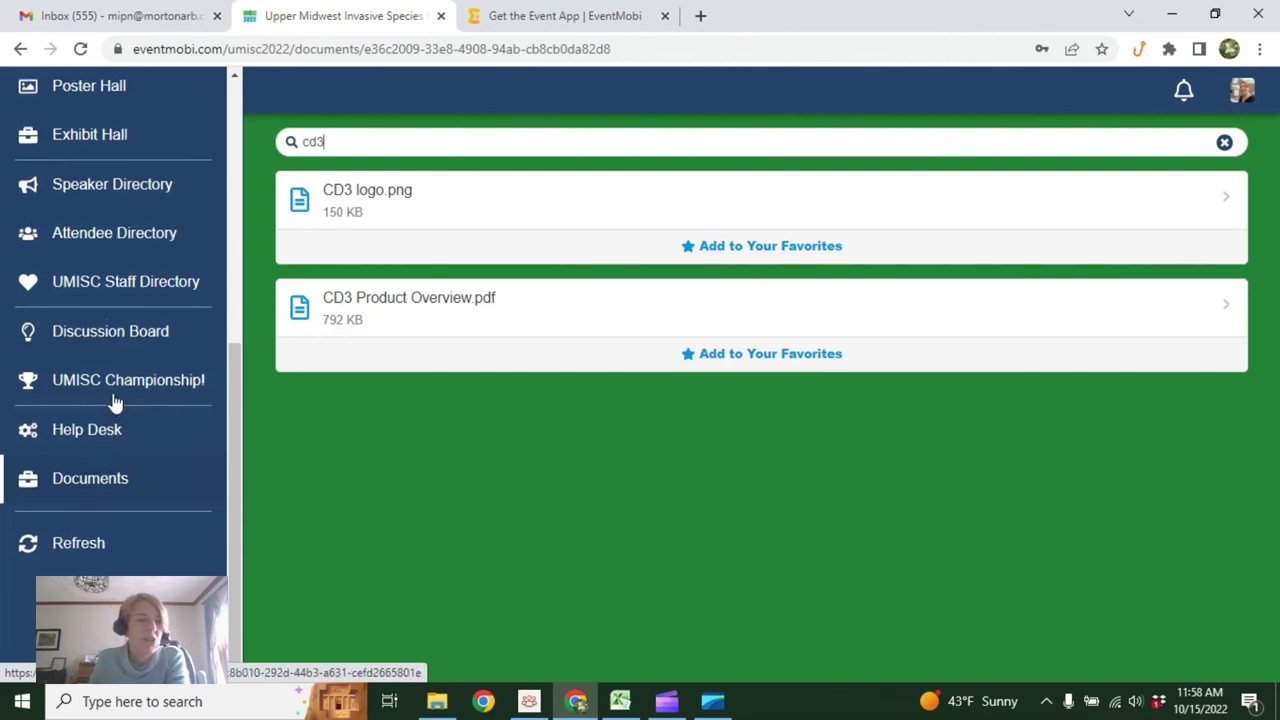
{"action": "scroll", "coordinate": [114, 400], "scroll_direction": "up", "scroll_amount": 1}
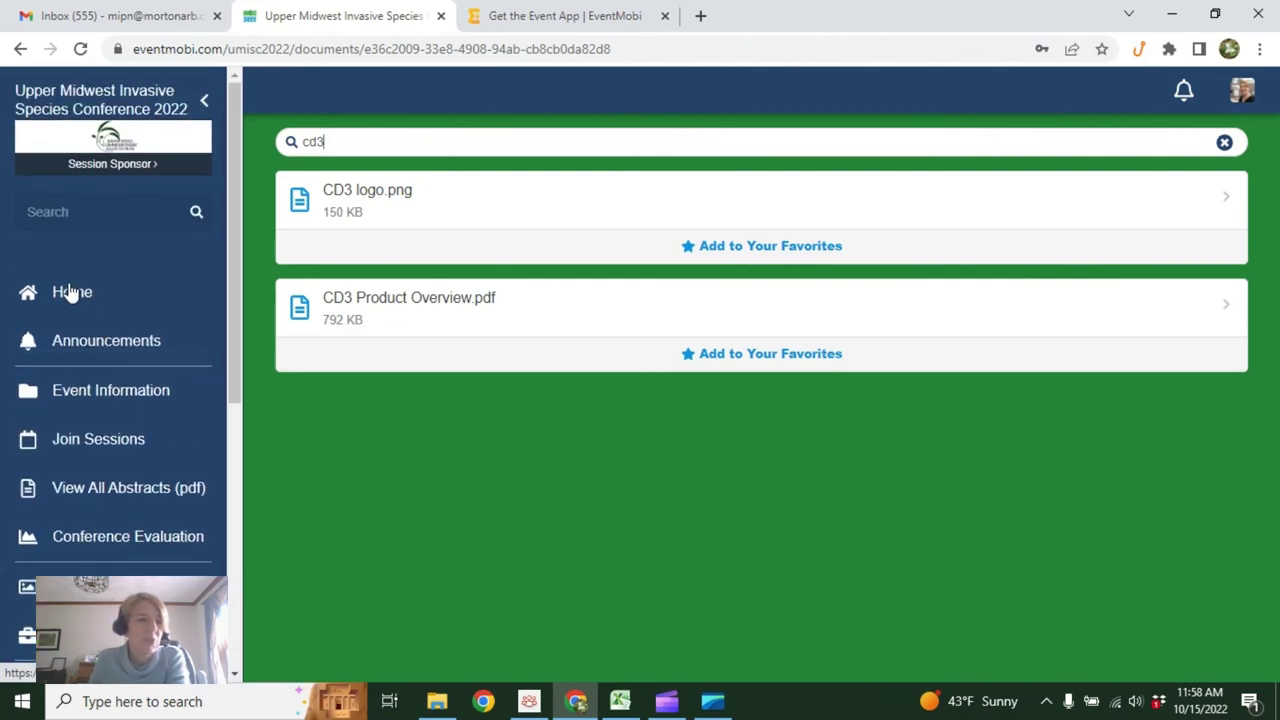
{"action": "left_click", "coordinate": [88, 352]}
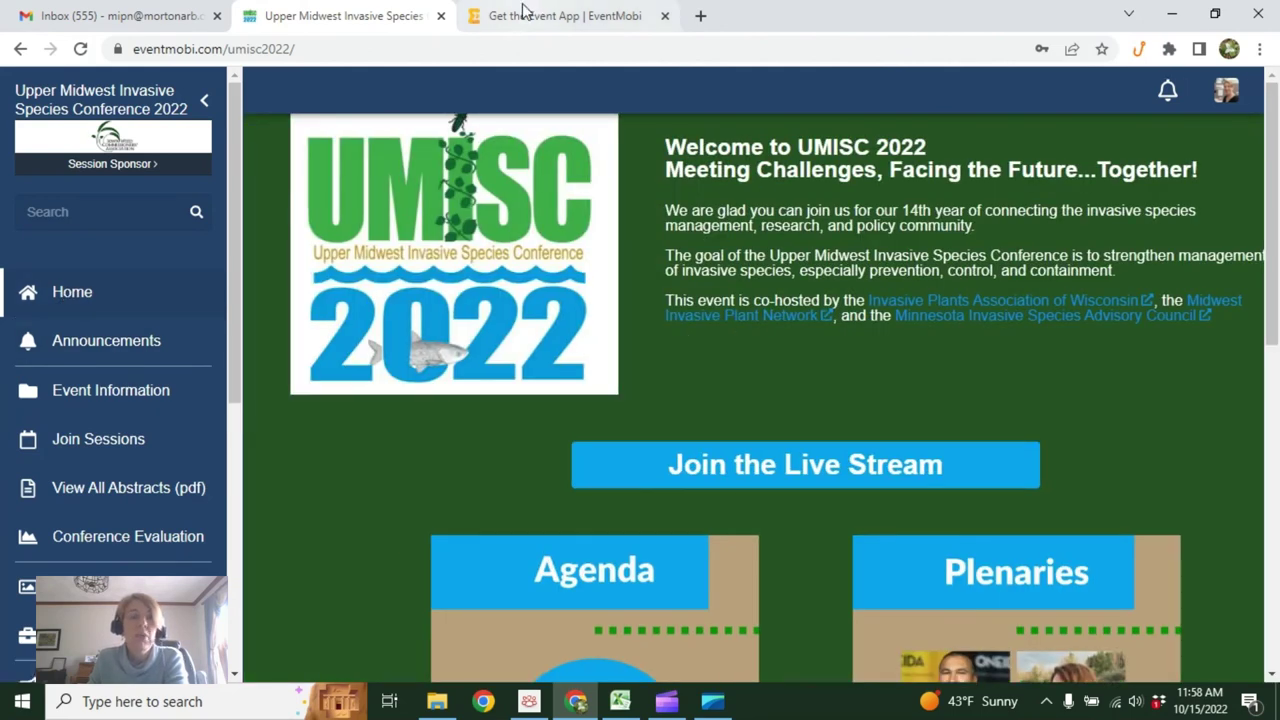
{"action": "left_click", "coordinate": [535, 16]}
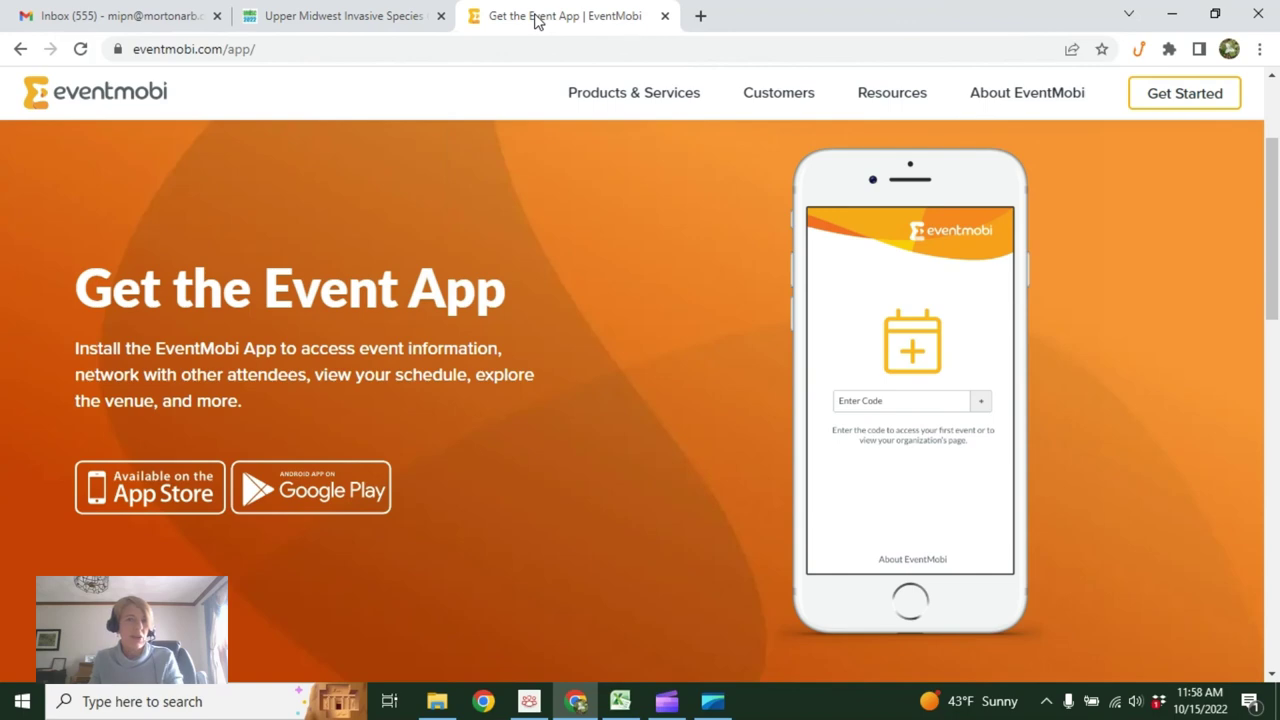
{"action": "left_click", "coordinate": [360, 20]}
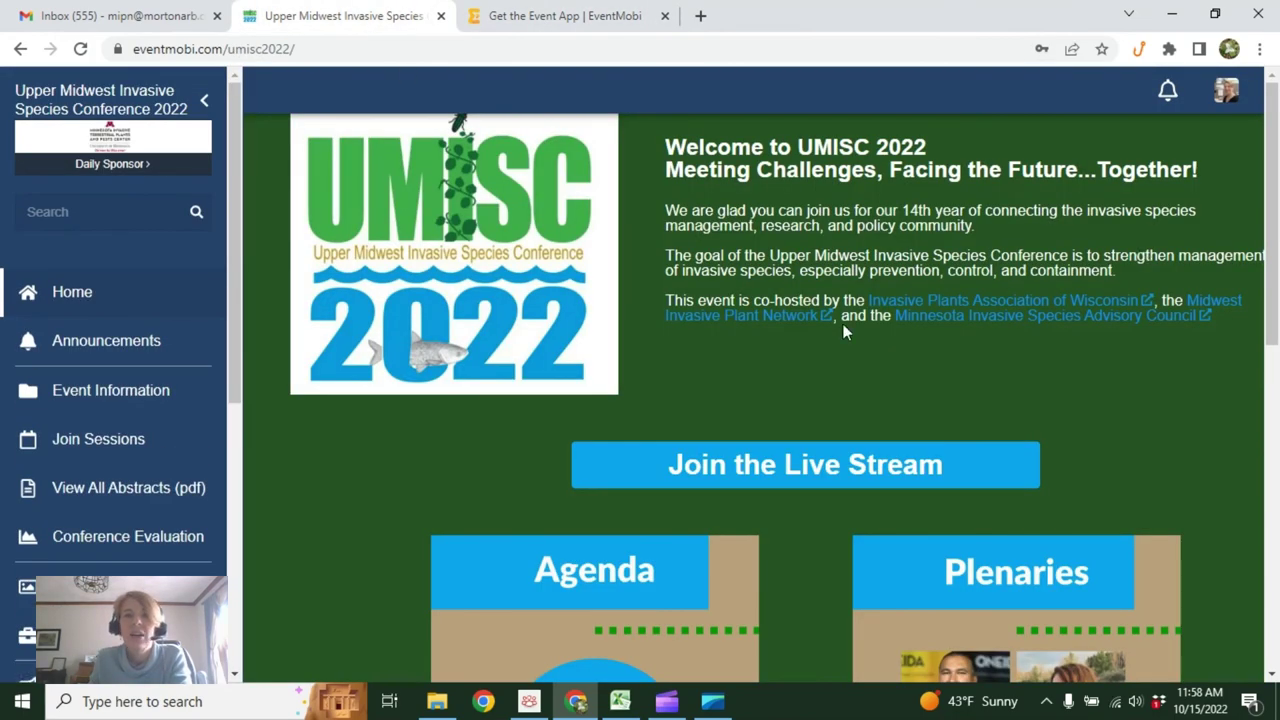